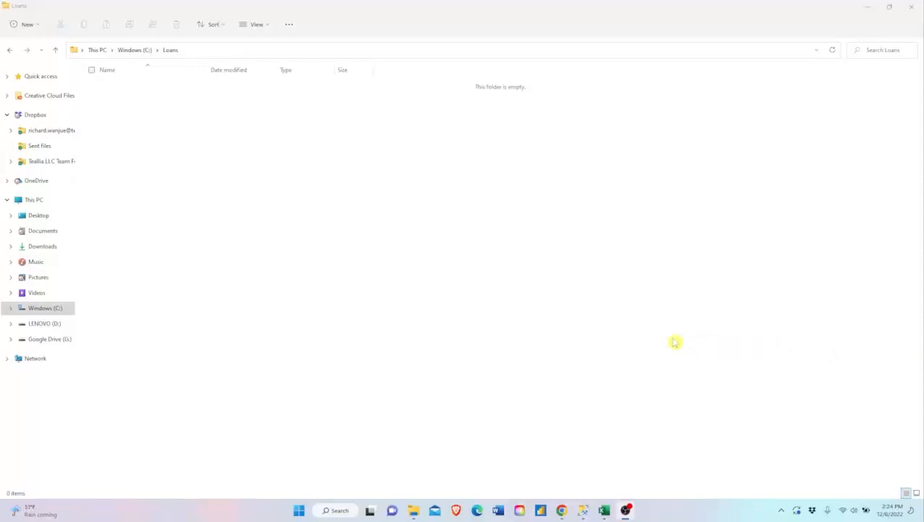
- Open Notepad and paste the copied LoanID and Name list containing the TX-prefixed loans into the blank document
{"action": "key", "text": "super"}
{"action": "type", "text": "notepad"}
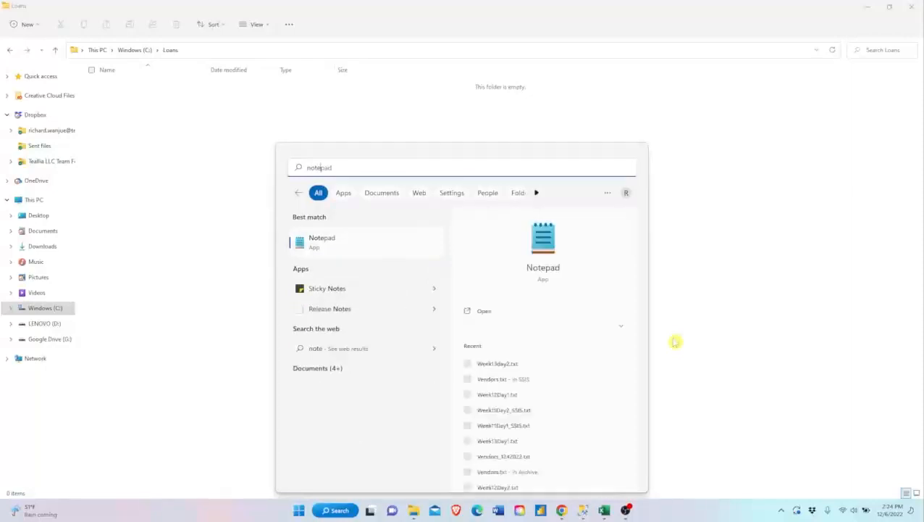
{"action": "key", "text": "Return"}
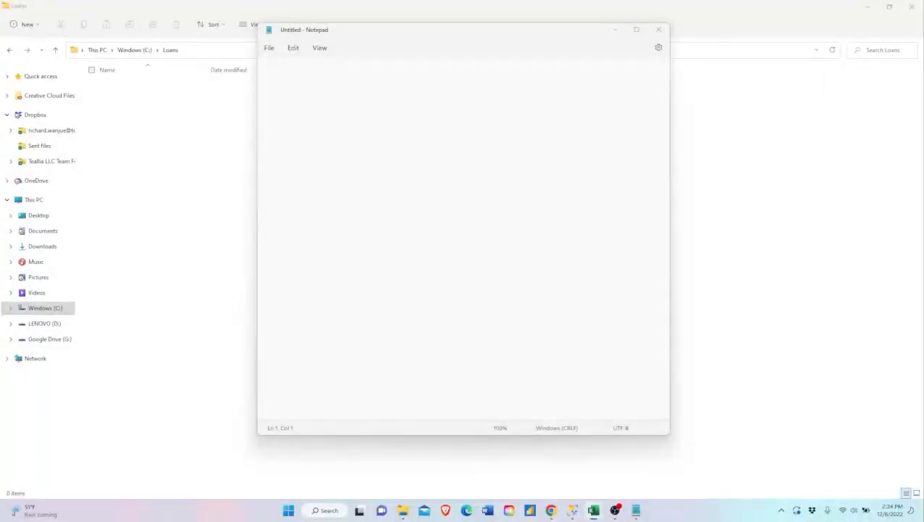
{"action": "key", "text": "ctrl+c"}
{"action": "left_click", "coordinate": [393, 187]}
{"action": "key", "text": "ctrl+v"}
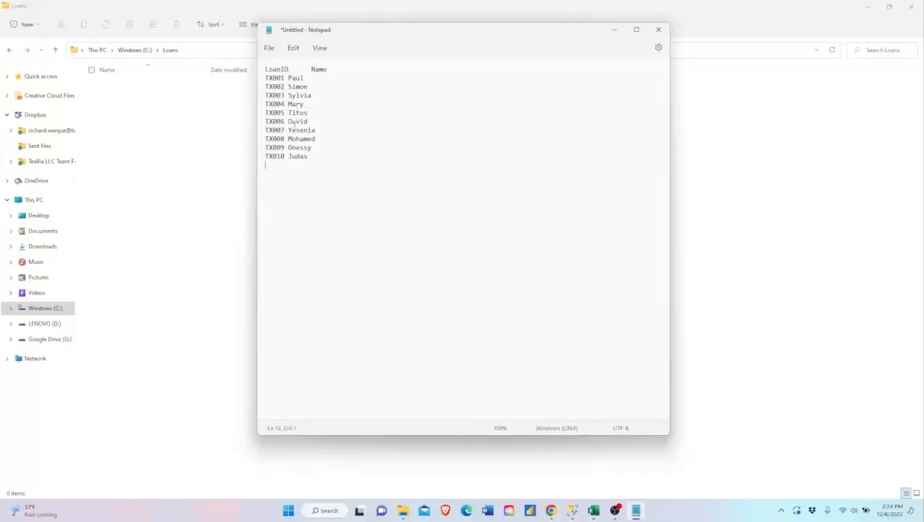
- Save the text document as LoansTXT.txt in the C:\Loans folder and close Notepad
{"action": "left_click", "coordinate": [269, 49]}
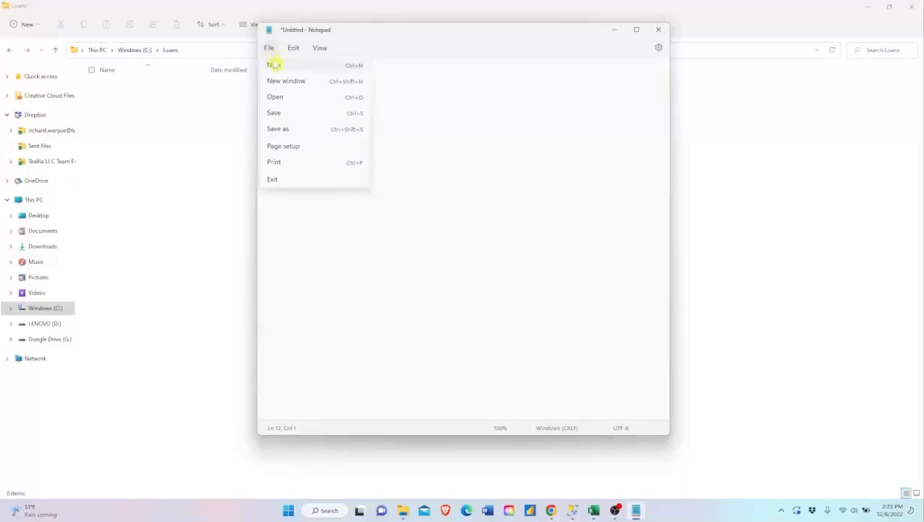
{"action": "left_click", "coordinate": [276, 113]}
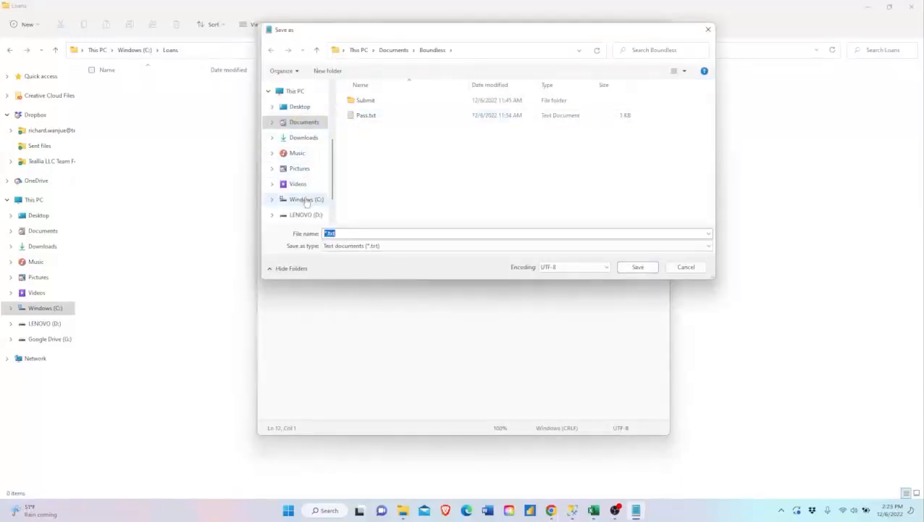
{"action": "left_click", "coordinate": [306, 199]}
{"action": "double_click", "coordinate": [371, 132]}
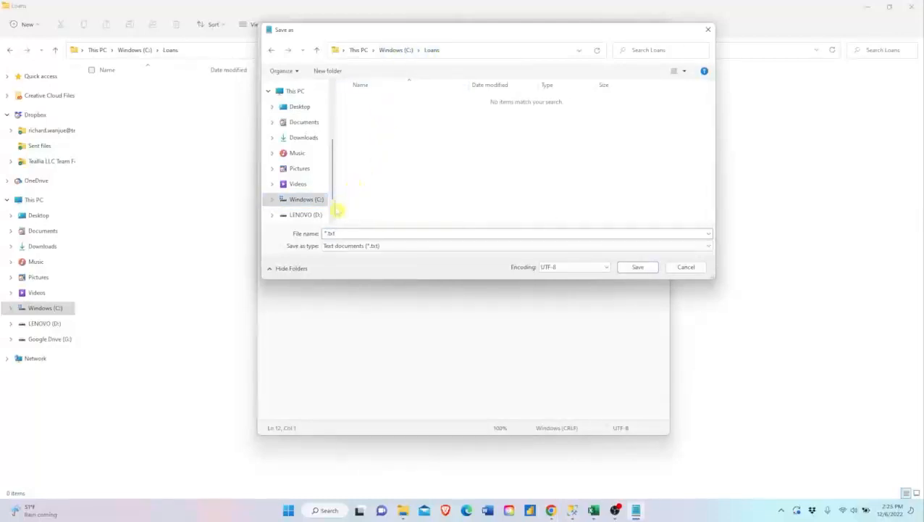
{"action": "double_click", "coordinate": [338, 232]}
{"action": "type", "text": "Loa"}
{"action": "type", "text": "ns.txt"}
{"action": "left_click", "coordinate": [638, 267]}
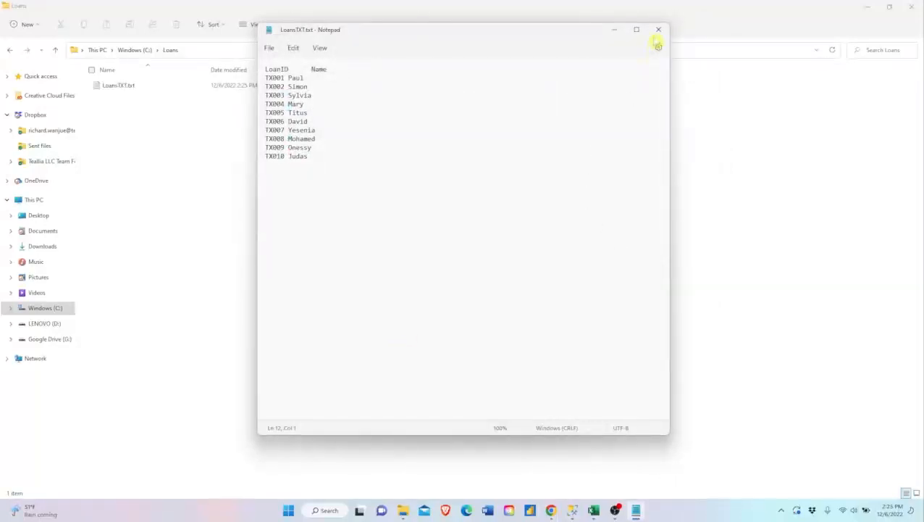
{"action": "left_click", "coordinate": [658, 29]}
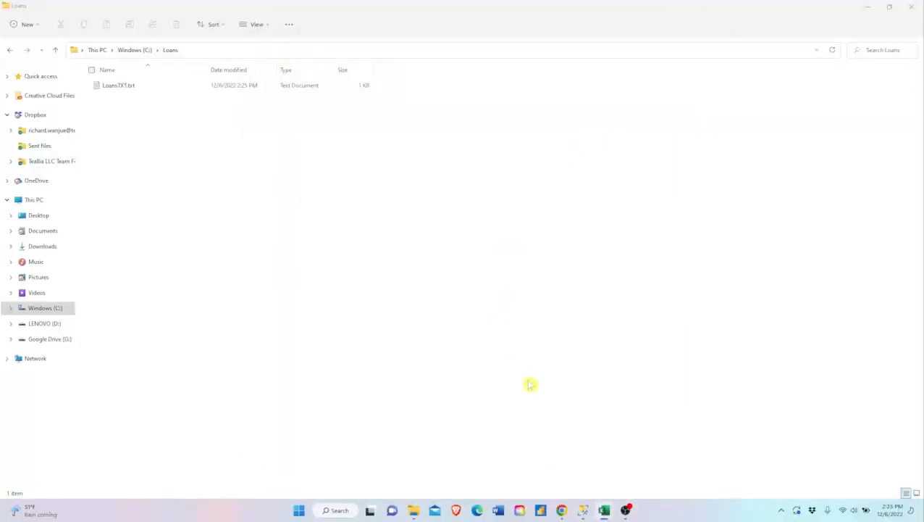
- Open a blank Excel workbook and paste the copied LoanID and Name table of CS-prefixed loans at cell A1
{"action": "key", "text": "super"}
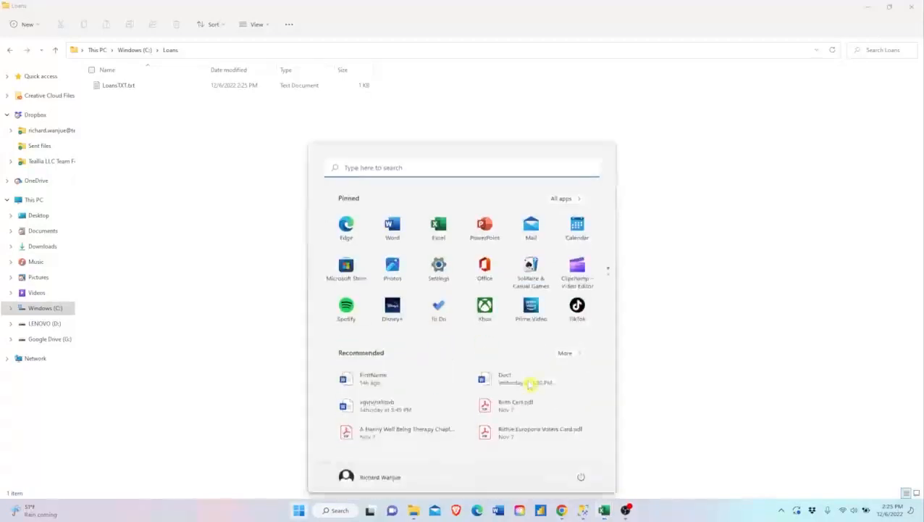
{"action": "type", "text": "excel"}
{"action": "key", "text": "Return"}
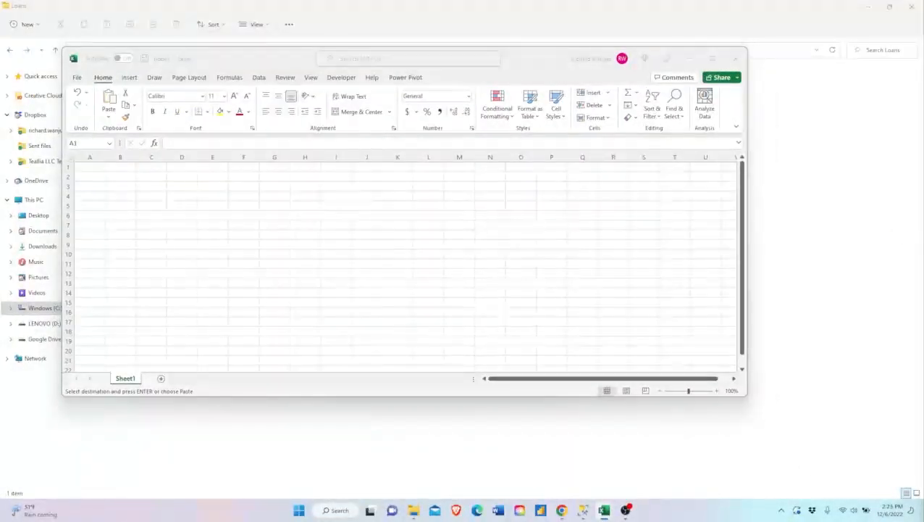
{"action": "key", "text": "ctrl+c"}
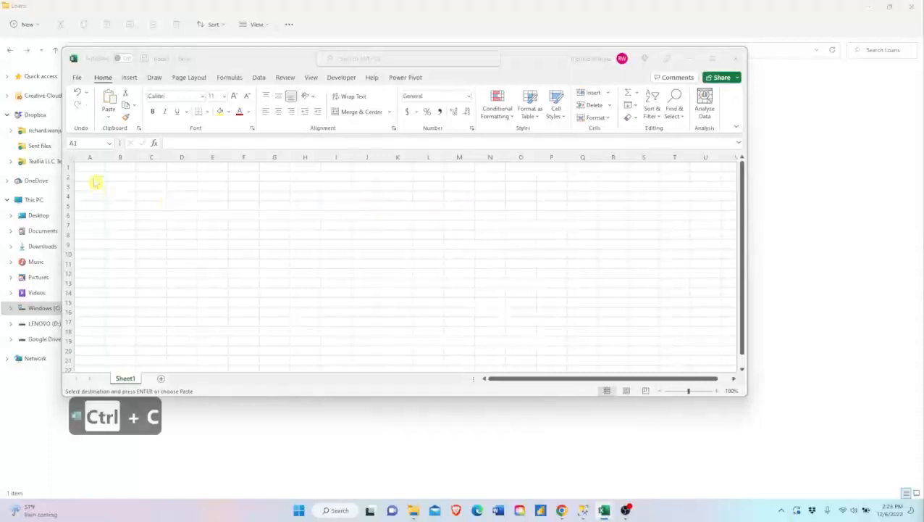
{"action": "left_click", "coordinate": [93, 169]}
{"action": "key", "text": "ctrl+v"}
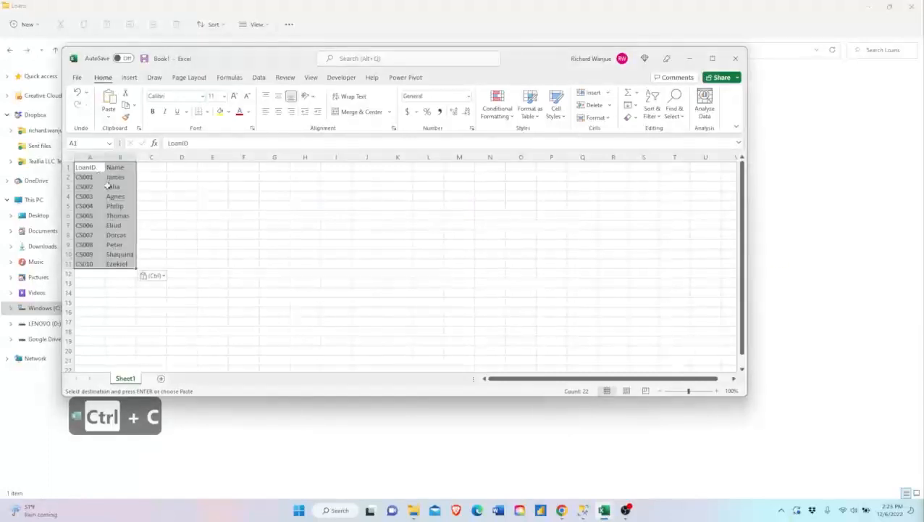
{"action": "left_click", "coordinate": [161, 205]}
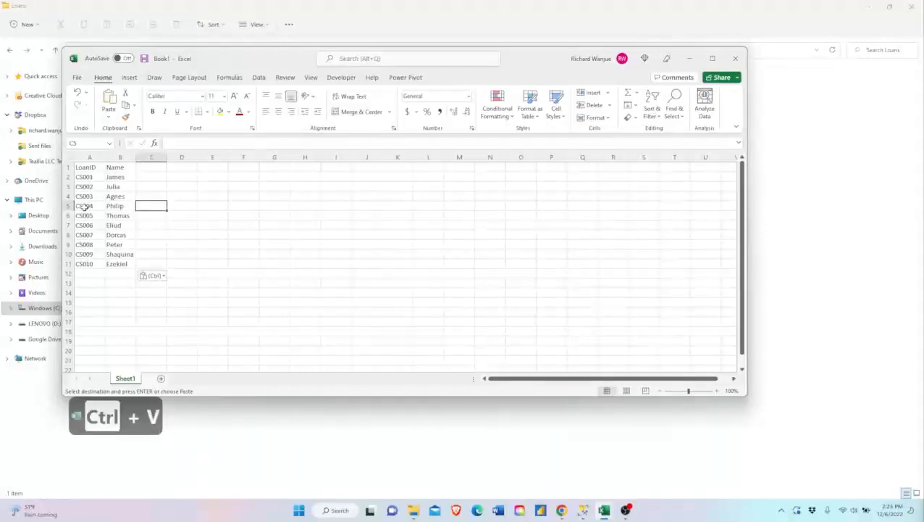
- Start saving the CS loans workbook and choose C:\Loans as the destination folder
{"action": "left_click", "coordinate": [77, 78]}
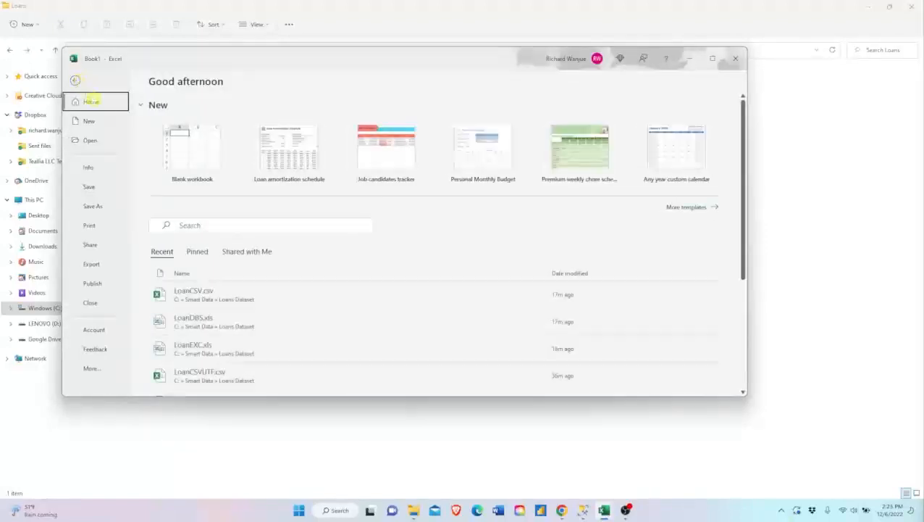
{"action": "left_click", "coordinate": [97, 187]}
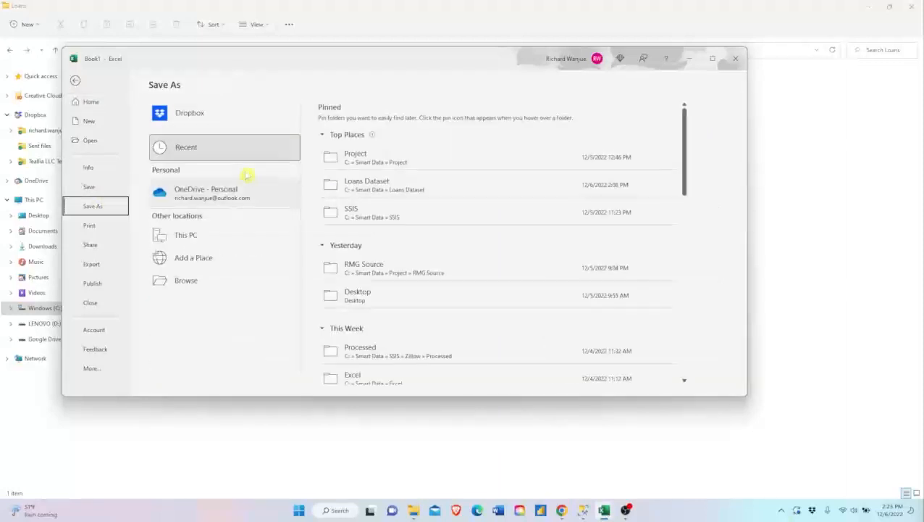
{"action": "left_click", "coordinate": [187, 282]}
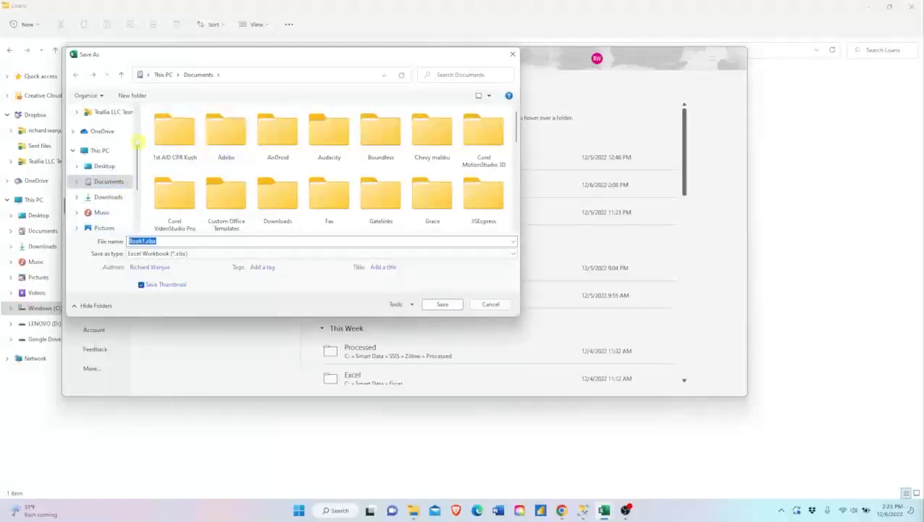
{"action": "left_click", "coordinate": [164, 75]}
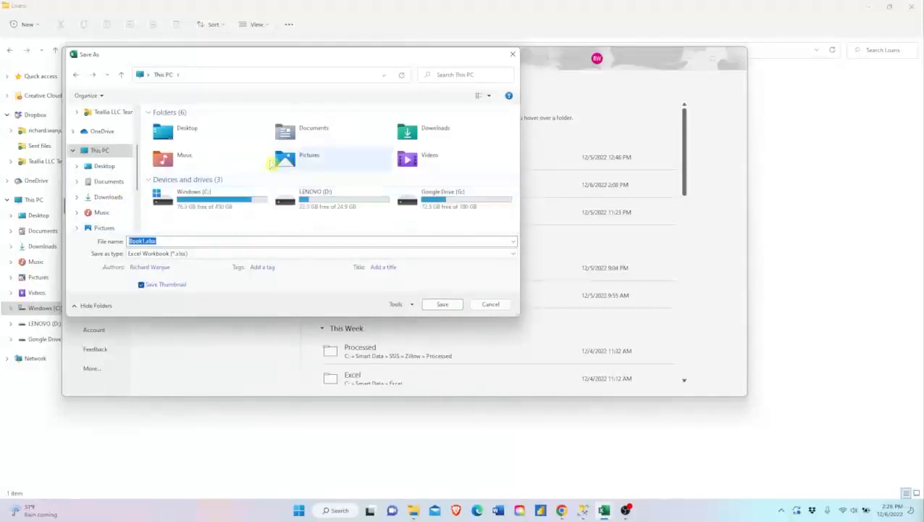
{"action": "double_click", "coordinate": [237, 202]}
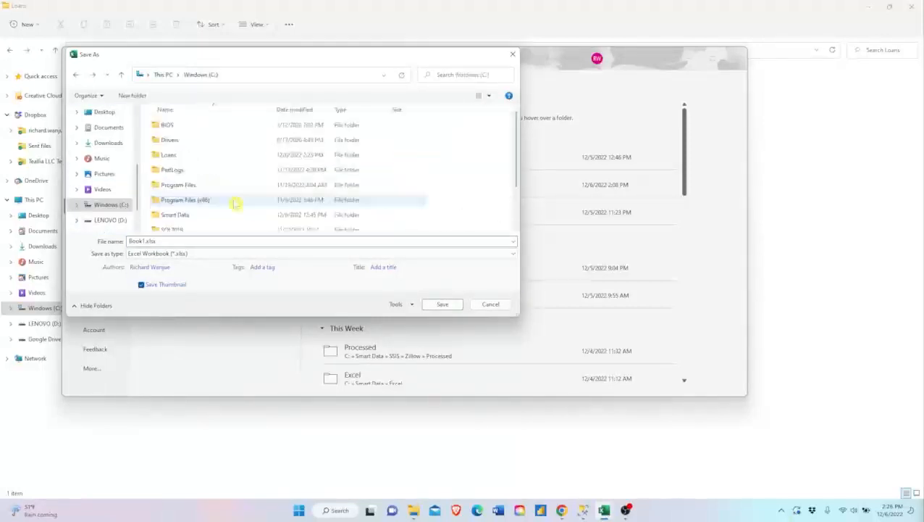
{"action": "left_click", "coordinate": [173, 156]}
{"action": "double_click", "coordinate": [172, 157]}
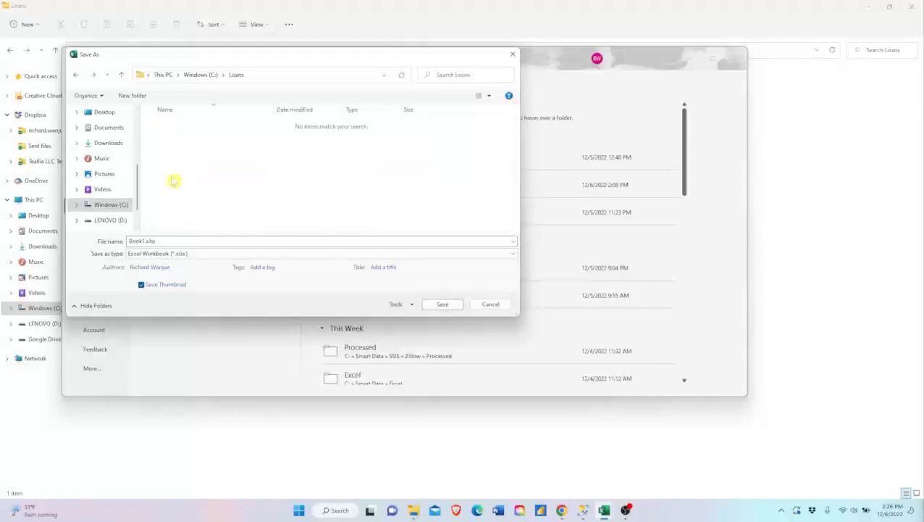
- Name the file LoansCSV, save it in CSV (Comma delimited) format, and close the workbook
{"action": "left_click", "coordinate": [178, 240]}
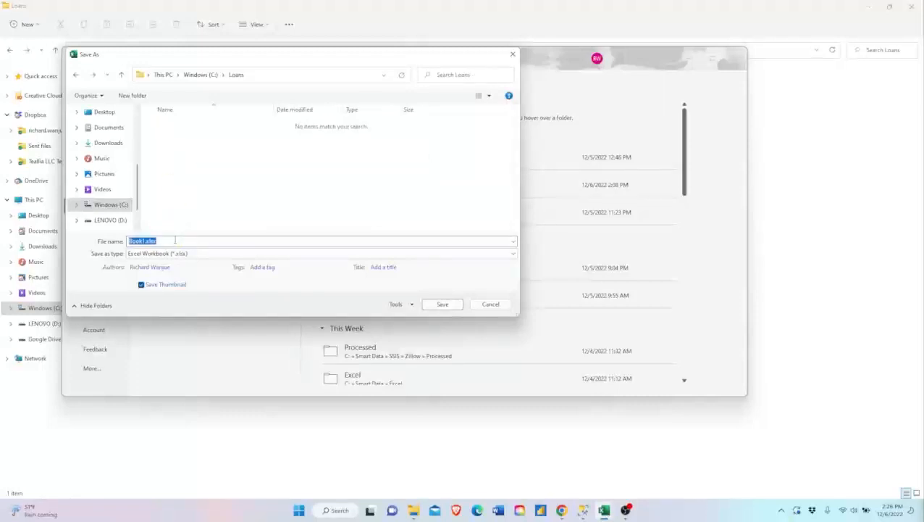
{"action": "type", "text": "Loans"}
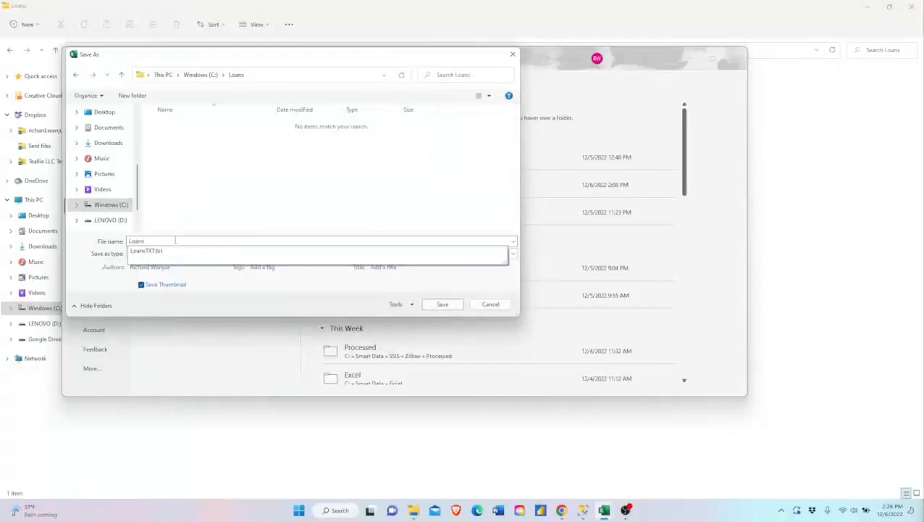
{"action": "type", "text": "CSV"}
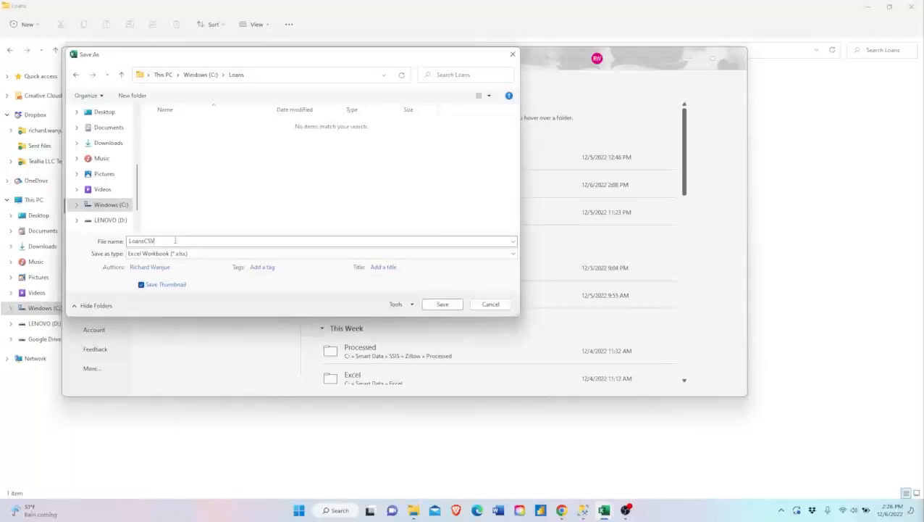
{"action": "left_click", "coordinate": [196, 255]}
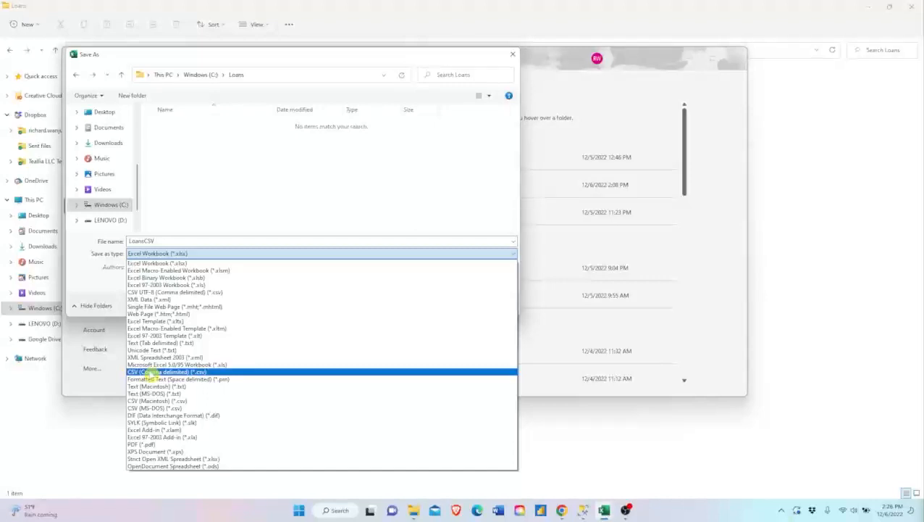
{"action": "left_click", "coordinate": [149, 372]}
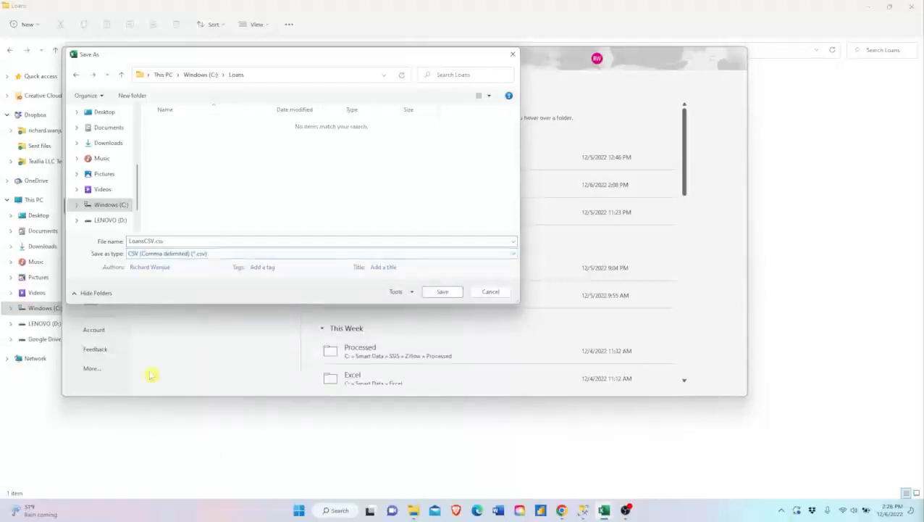
{"action": "left_click", "coordinate": [432, 292]}
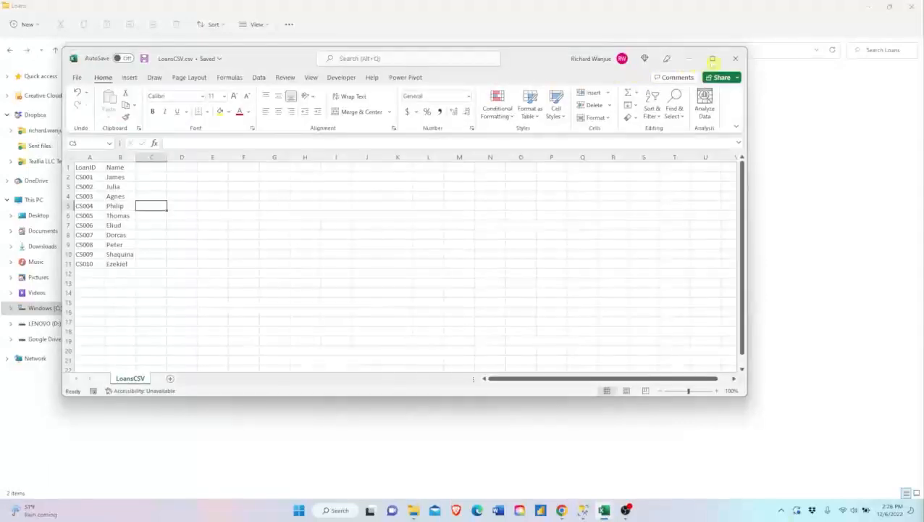
{"action": "left_click", "coordinate": [734, 58]}
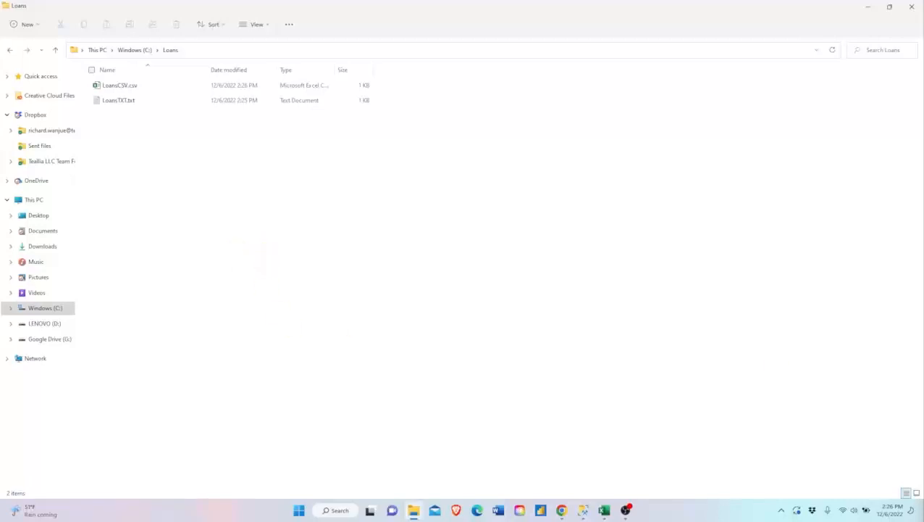
- Create another blank workbook and paste the copied LoanID and Name table of EX-prefixed loans at cell A1
{"action": "key", "text": "alt+Tab"}
{"action": "key", "text": "ctrl+n"}
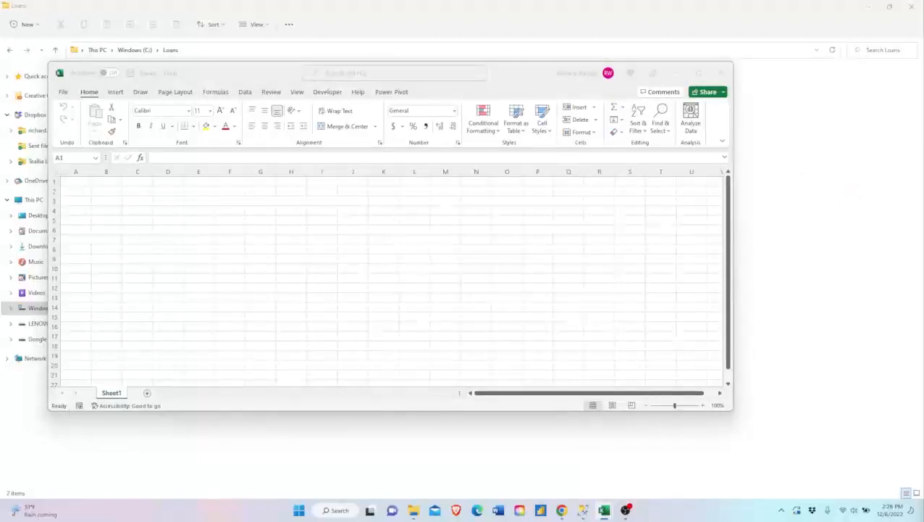
{"action": "key", "text": "ctrl+c"}
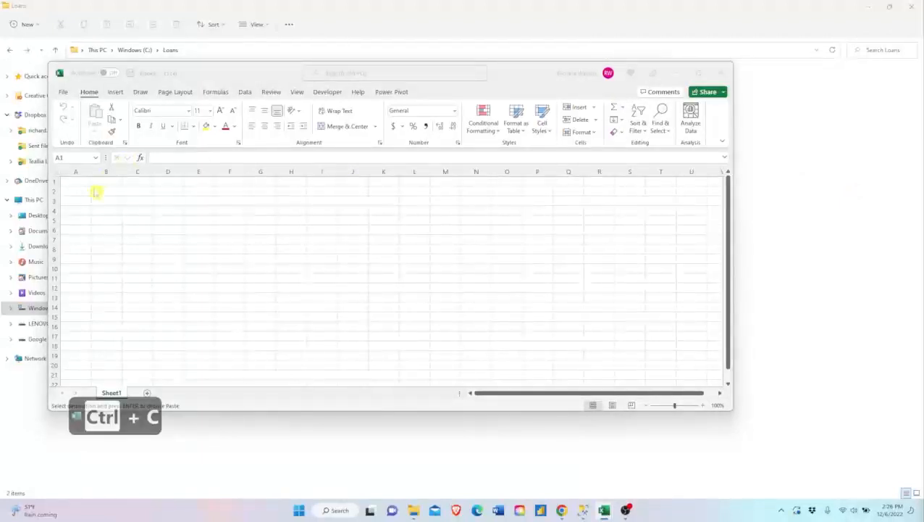
{"action": "key", "text": "ctrl+v"}
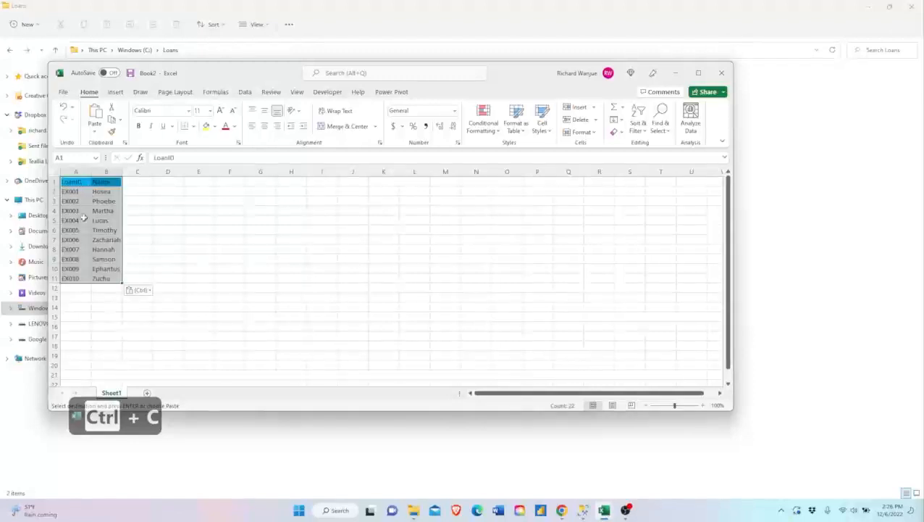
{"action": "left_click", "coordinate": [77, 210]}
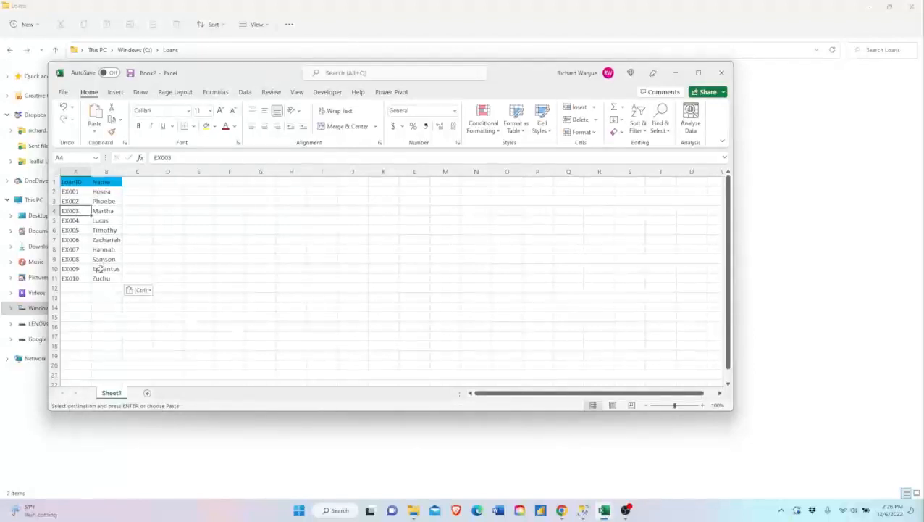
- Start saving the EX loans workbook and choose C:\Loans as the destination folder
{"action": "left_click", "coordinate": [63, 92]}
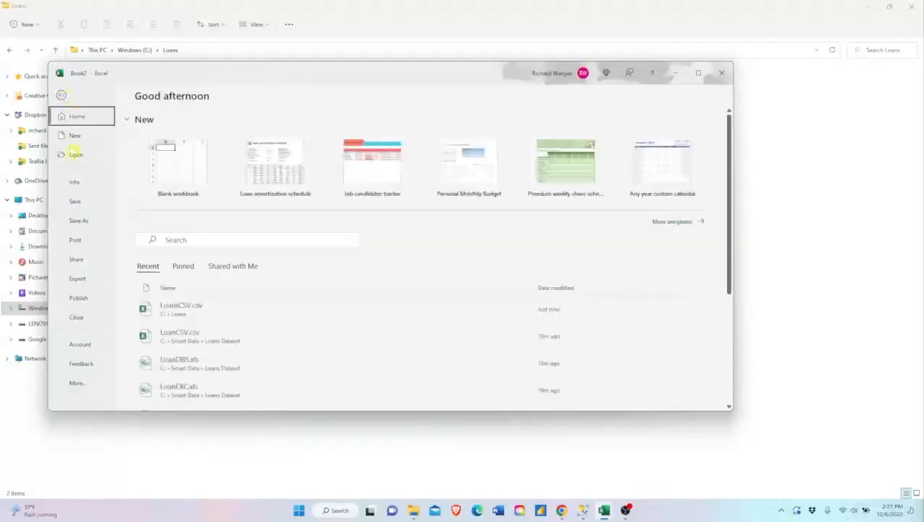
{"action": "left_click", "coordinate": [80, 203]}
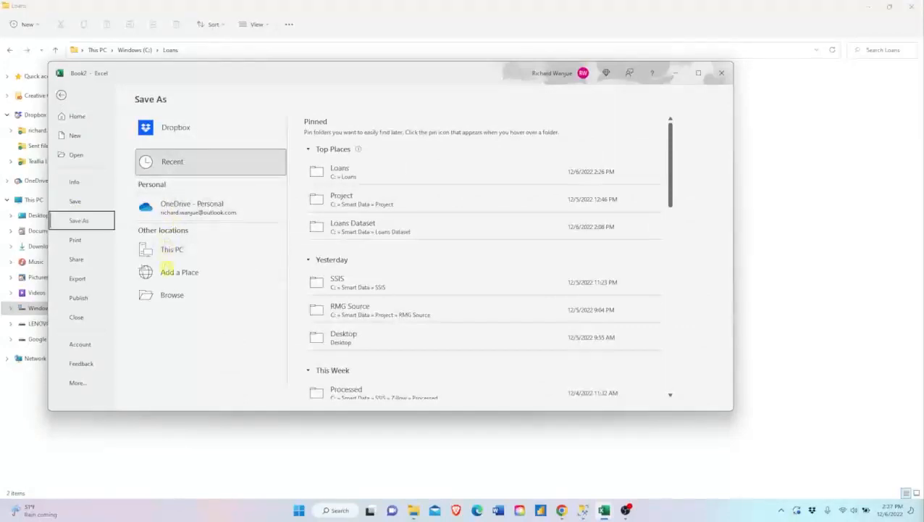
{"action": "left_click", "coordinate": [166, 294]}
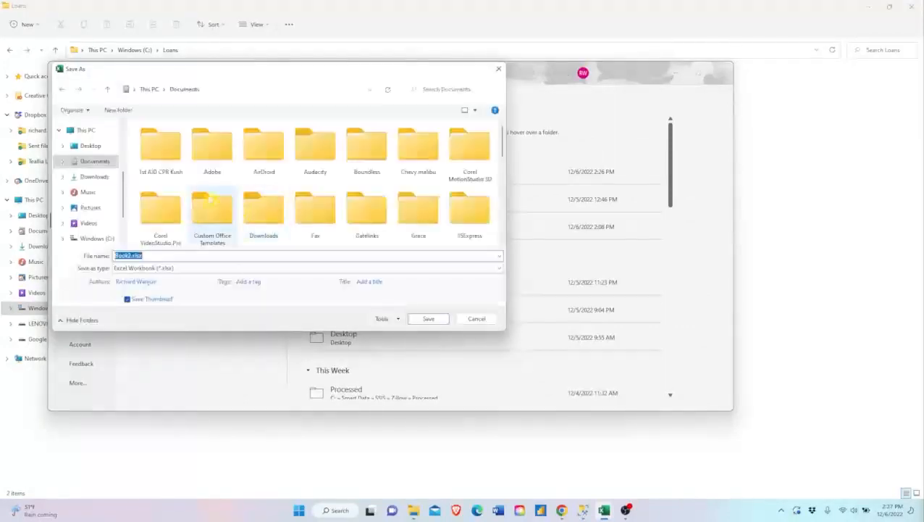
{"action": "left_click", "coordinate": [97, 238]}
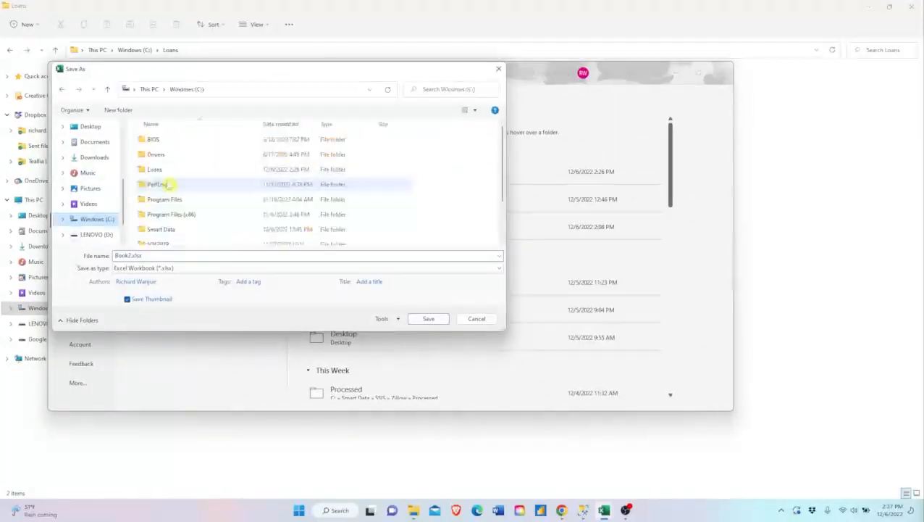
{"action": "left_click", "coordinate": [168, 172]}
{"action": "double_click", "coordinate": [168, 172]}
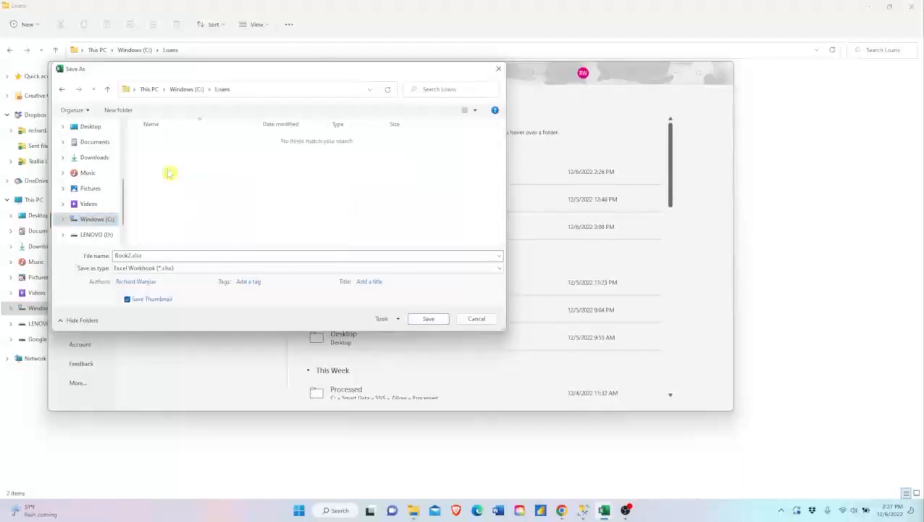
- Name the file LoansEXC, save it in Excel 97-2003 Workbook format despite the compatibility issues, and close the workbook
{"action": "left_click", "coordinate": [153, 255]}
{"action": "type", "text": "Loan"}
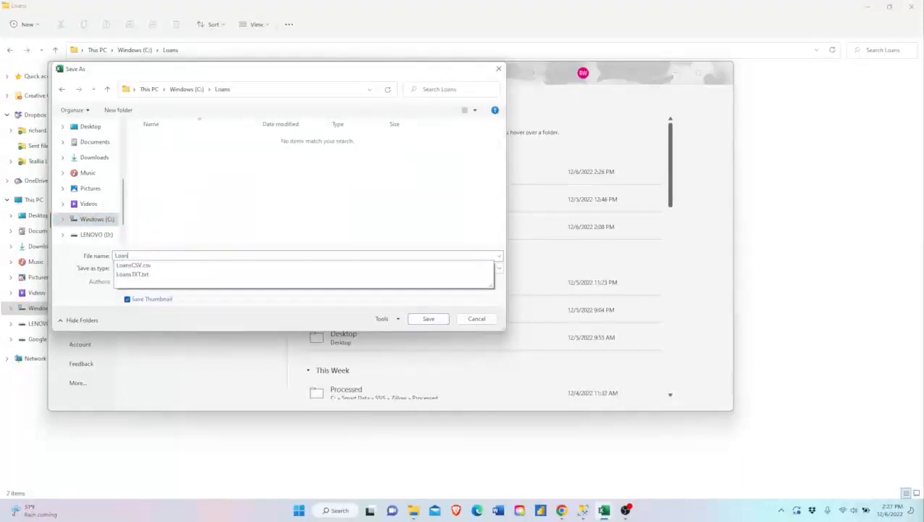
{"action": "type", "text": "sEXC"}
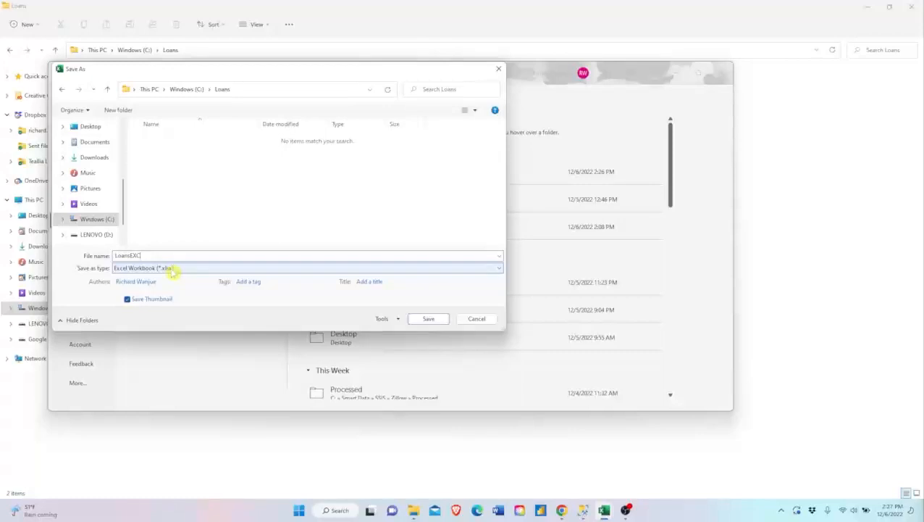
{"action": "left_click", "coordinate": [172, 269]}
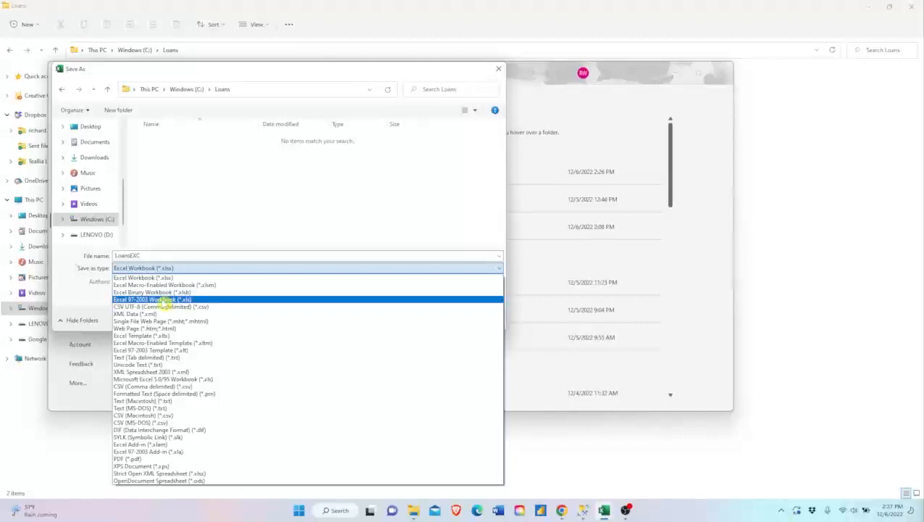
{"action": "left_click", "coordinate": [165, 300]}
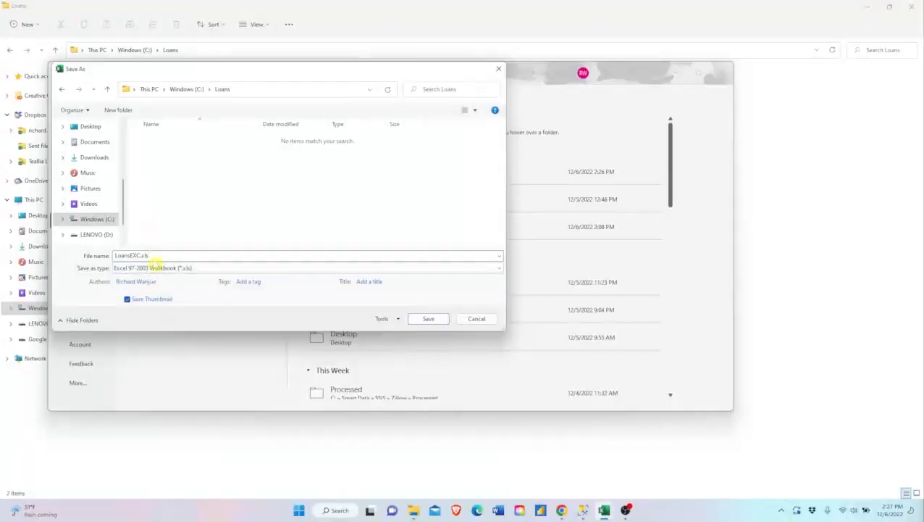
{"action": "left_click", "coordinate": [428, 318]}
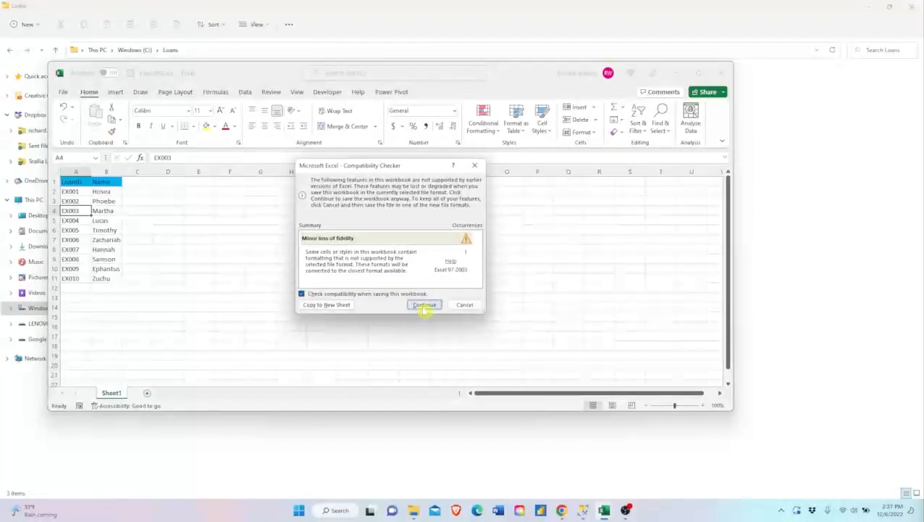
{"action": "left_click", "coordinate": [425, 305]}
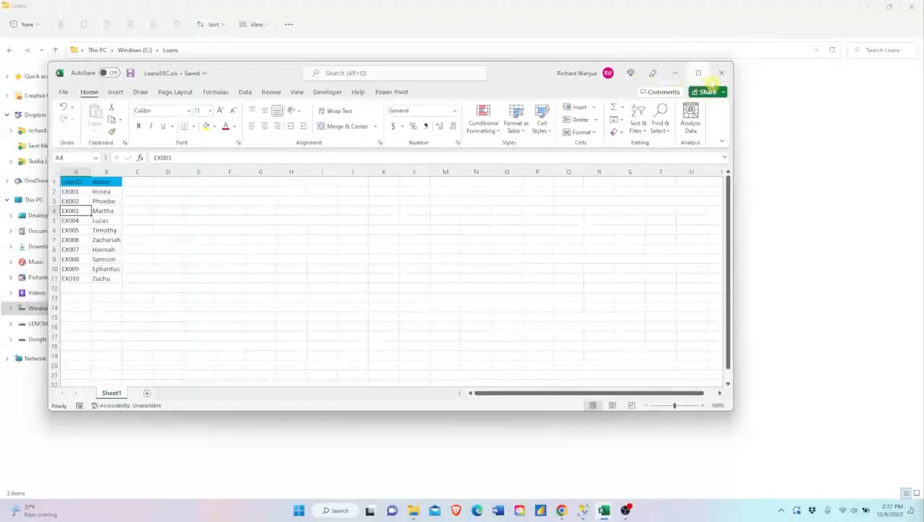
{"action": "left_click", "coordinate": [723, 73]}
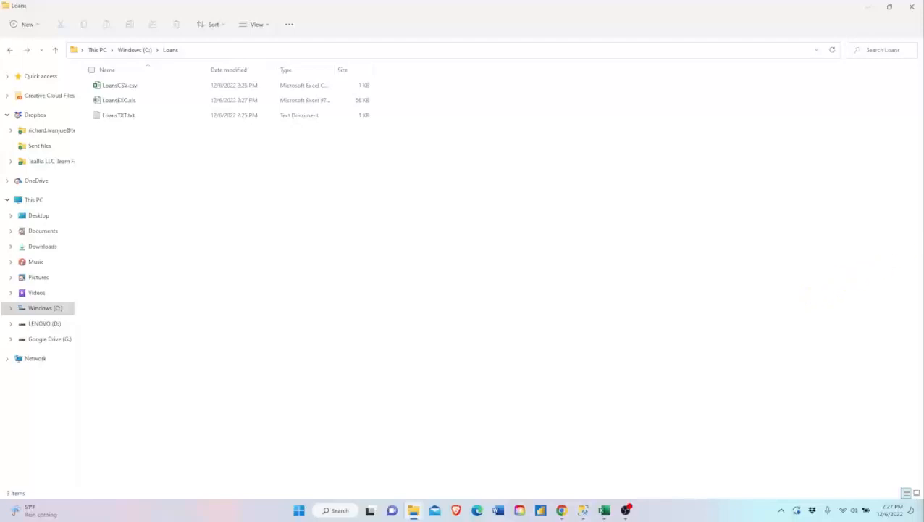
- Create another blank workbook and paste the LoanID and Name table of DB-prefixed loans at cell A1
{"action": "left_click", "coordinate": [604, 510]}
{"action": "key", "text": "ctrl+n"}
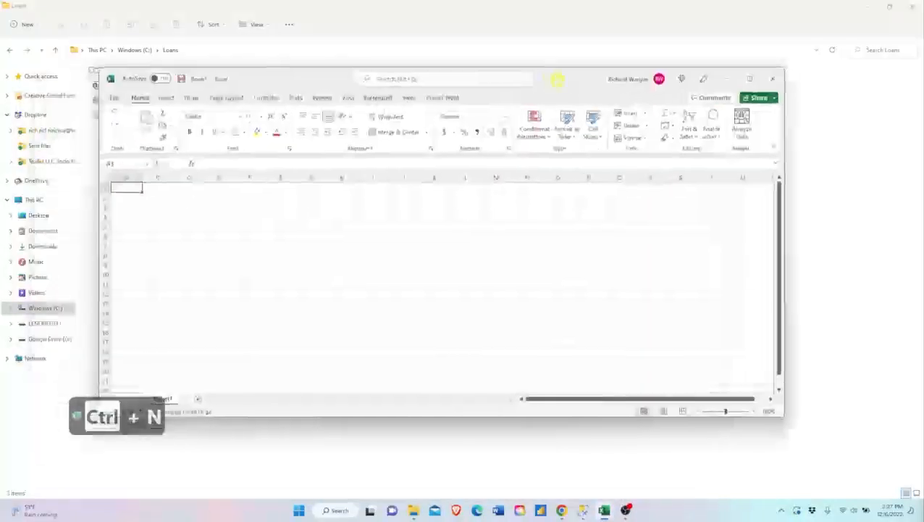
{"action": "left_click", "coordinate": [373, 244]}
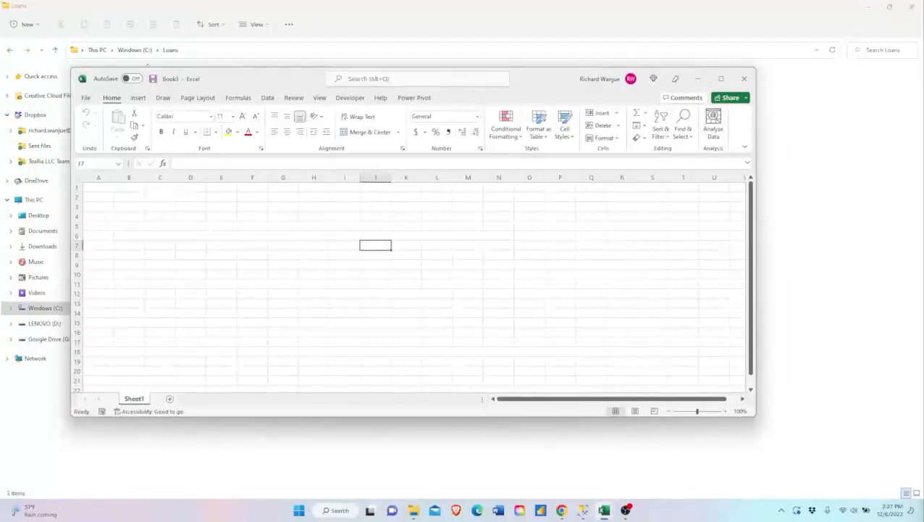
{"action": "key", "text": "ctrl+n"}
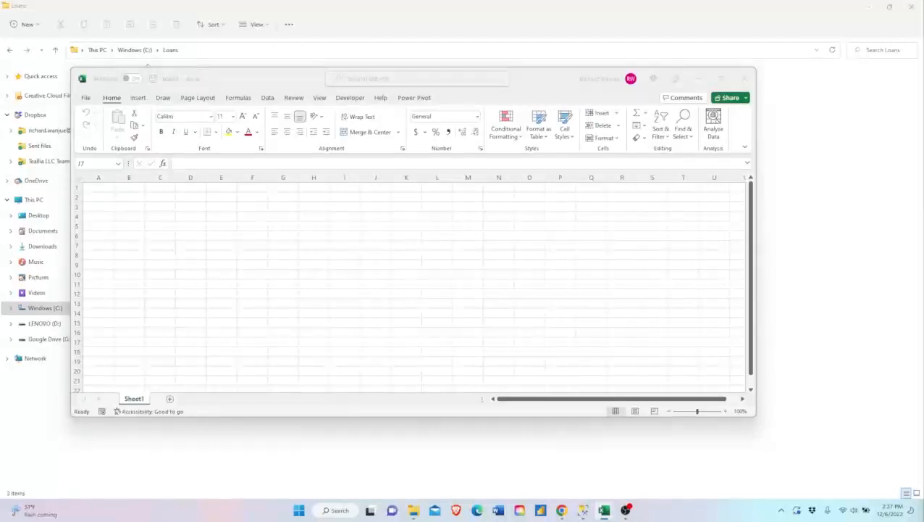
{"action": "key", "text": "ctrl+c"}
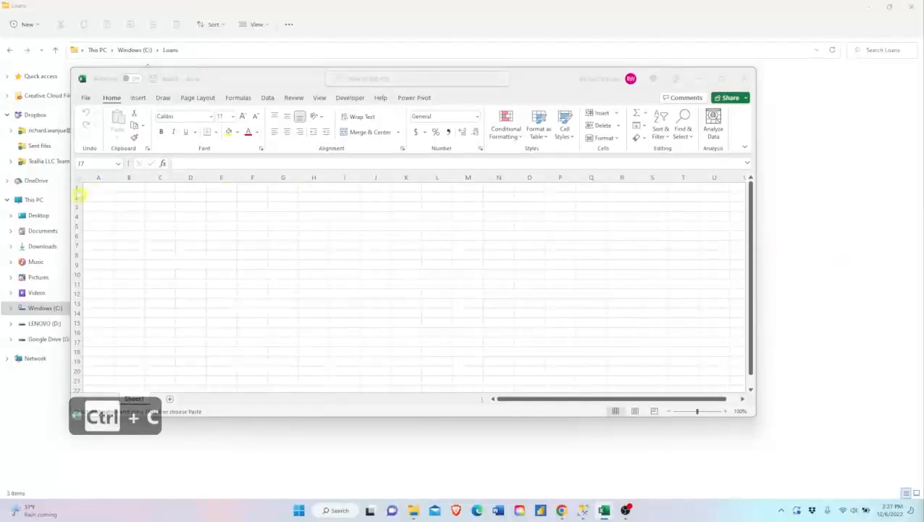
{"action": "key", "text": "ctrl+v"}
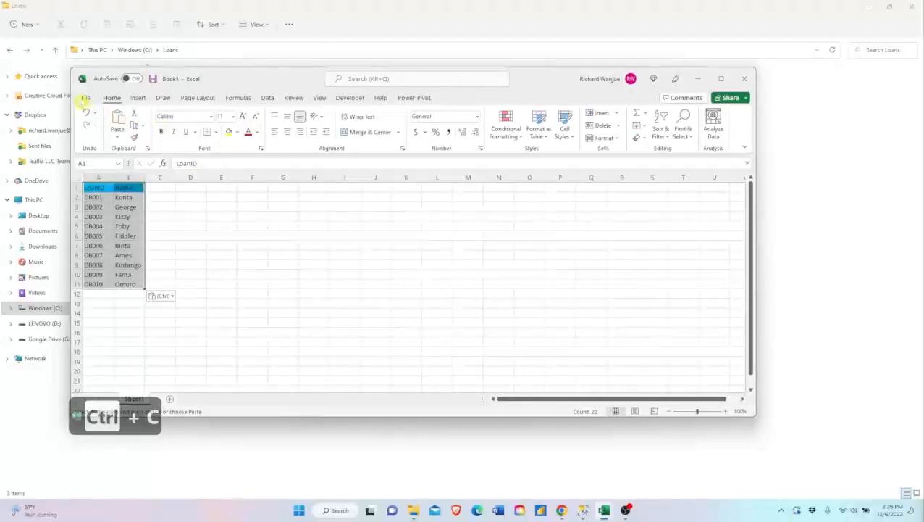
- Start saving the DB loans workbook and choose C:\Loans as the destination folder
{"action": "left_click", "coordinate": [85, 98]}
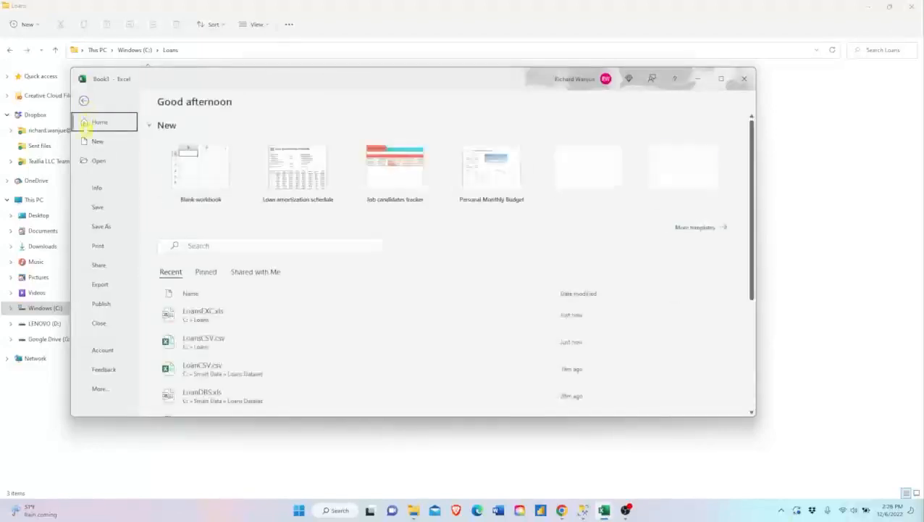
{"action": "left_click", "coordinate": [100, 208]}
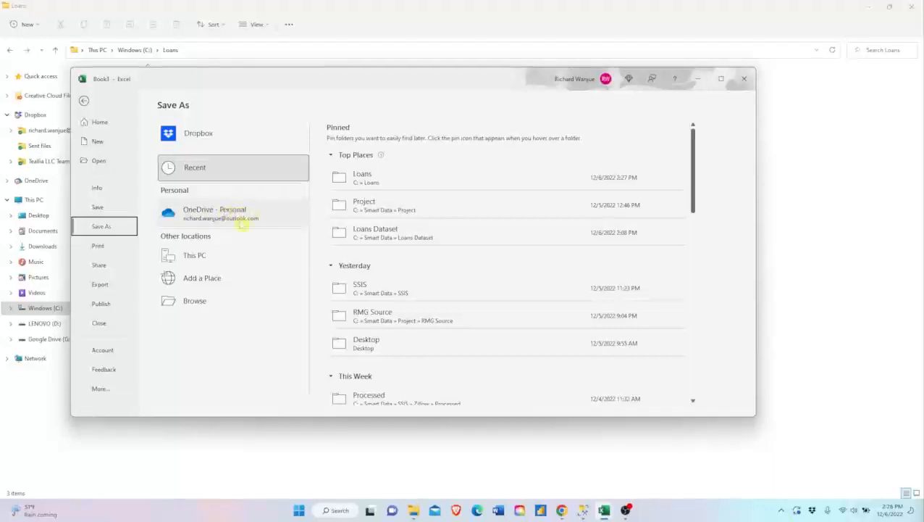
{"action": "left_click", "coordinate": [200, 301]}
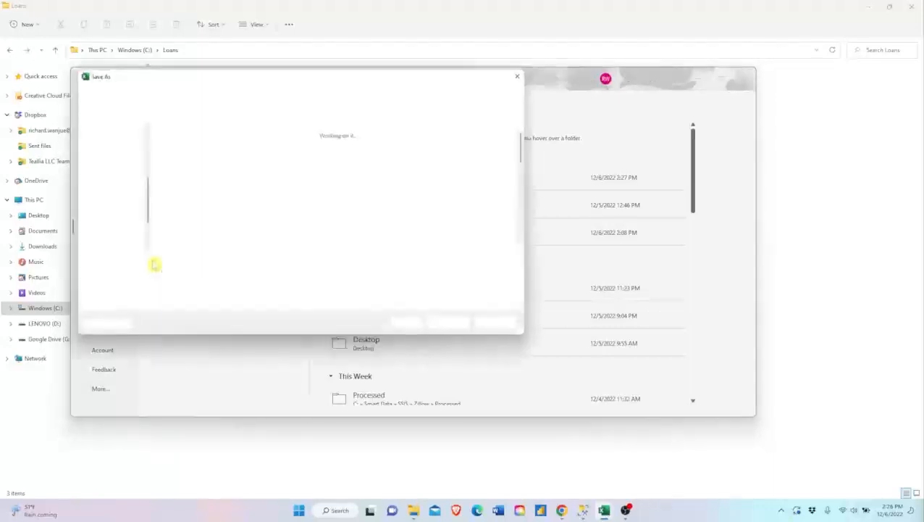
{"action": "left_click", "coordinate": [114, 242]}
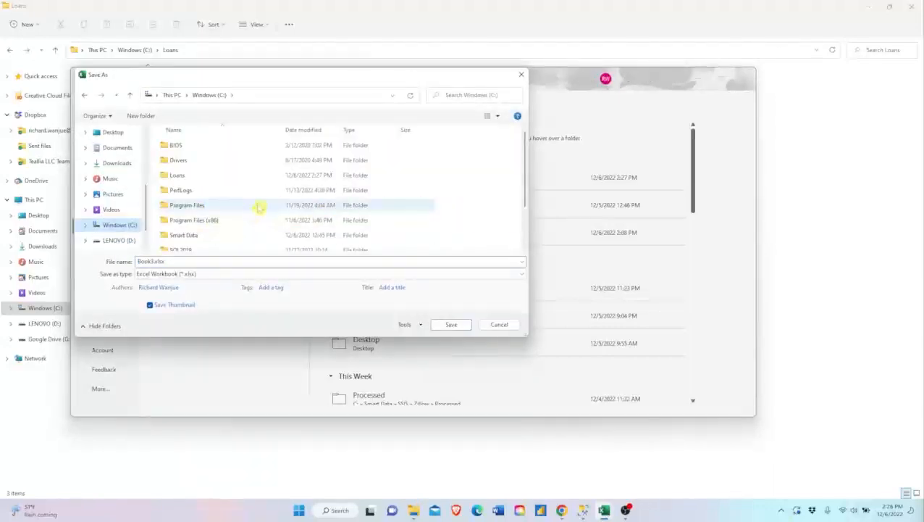
{"action": "double_click", "coordinate": [190, 179]}
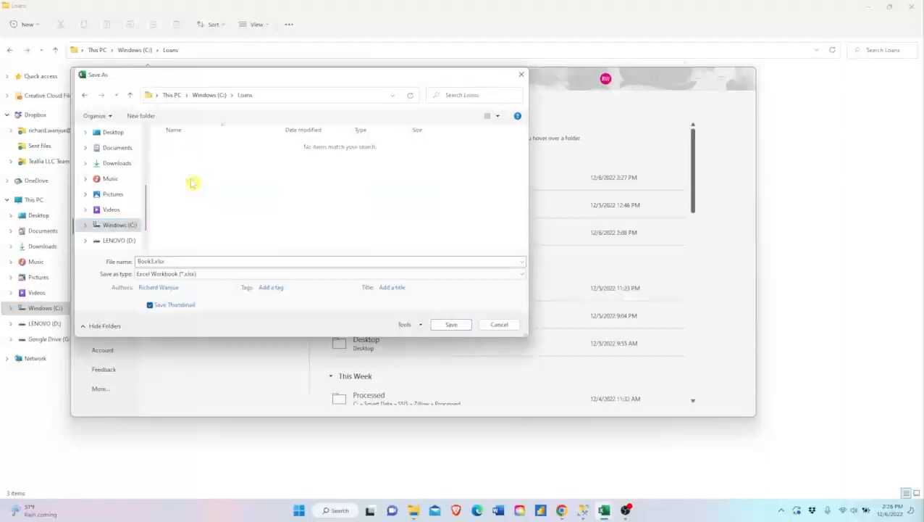
- Name the file LoansDBS, save it in Excel 97-2003 Workbook format despite the compatibility issues, and close the workbook
{"action": "double_click", "coordinate": [171, 260]}
{"action": "type", "text": "Loans"}
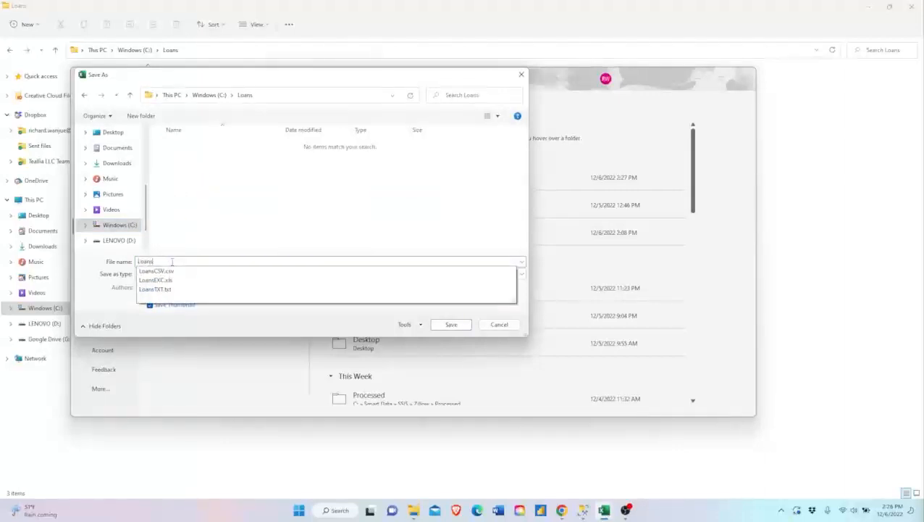
{"action": "type", "text": "DBS"}
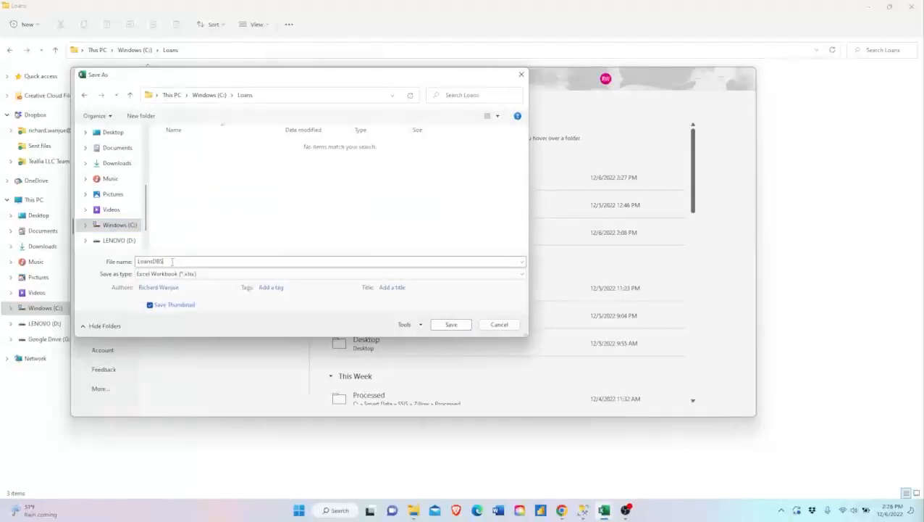
{"action": "left_click", "coordinate": [186, 274]}
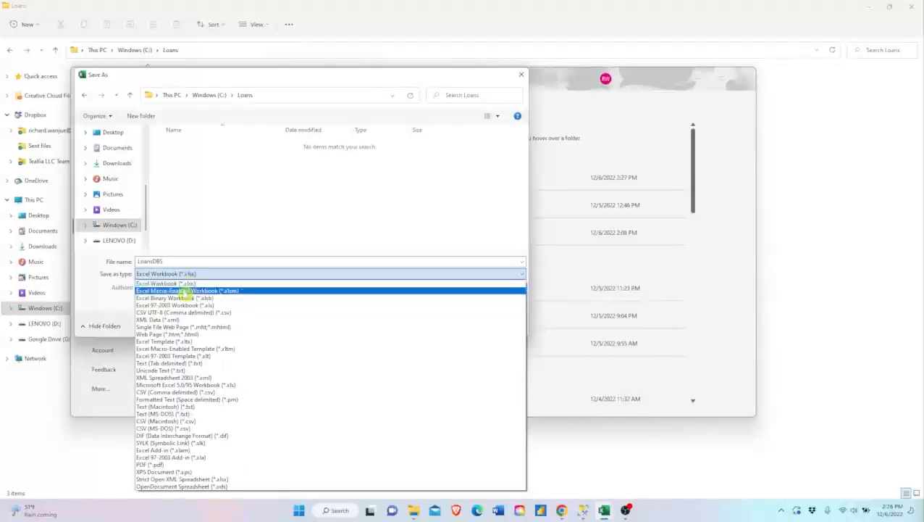
{"action": "left_click", "coordinate": [185, 305]}
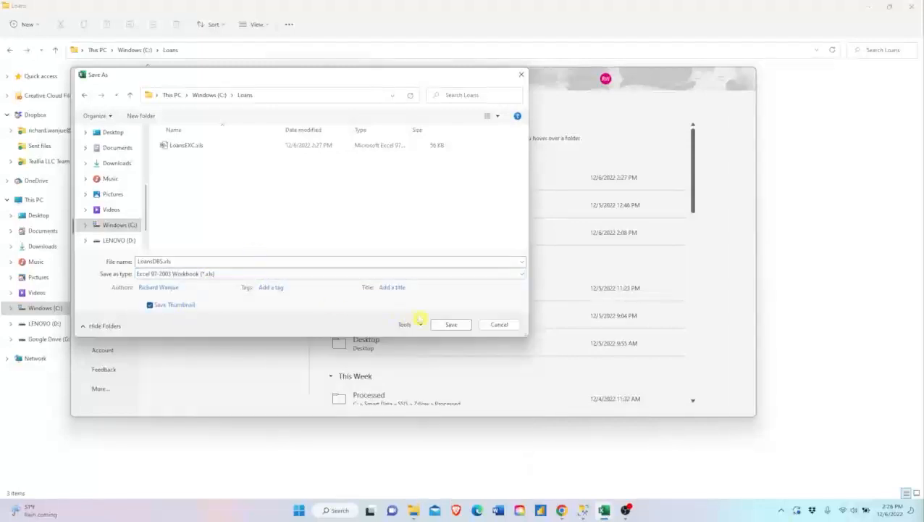
{"action": "left_click", "coordinate": [450, 324]}
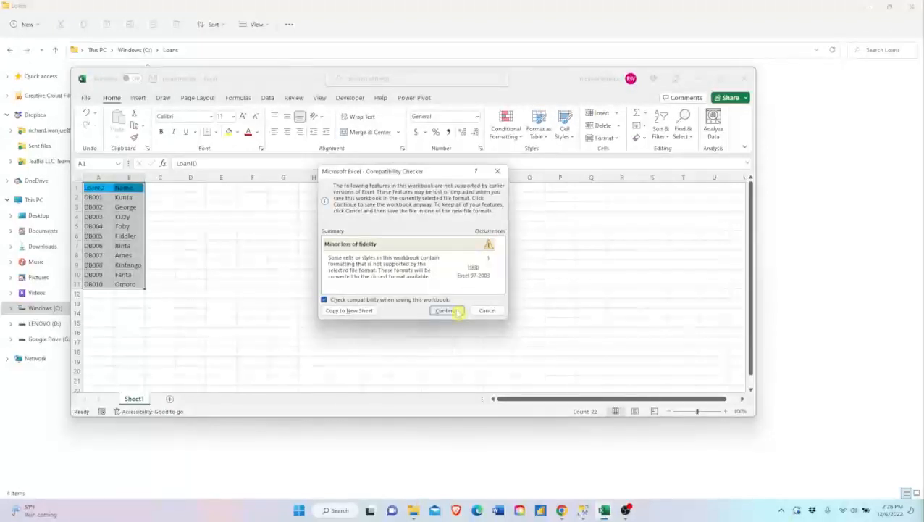
{"action": "left_click", "coordinate": [457, 310]}
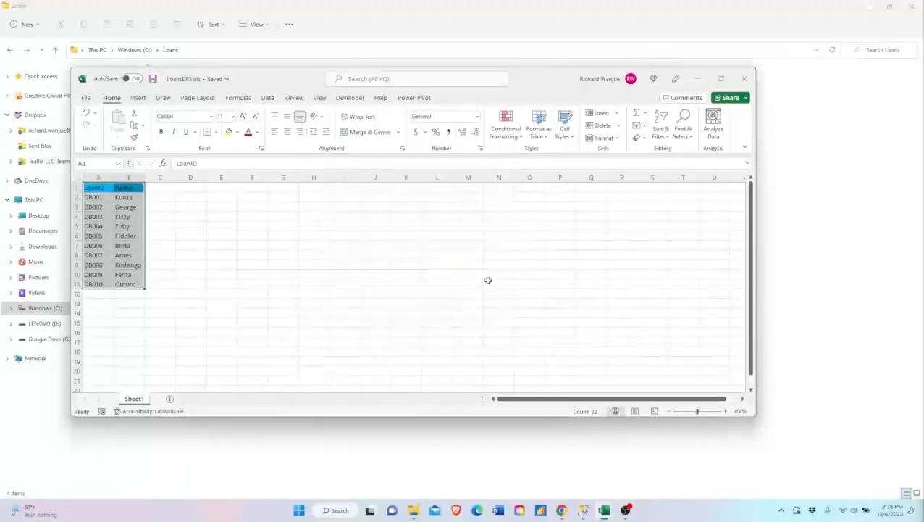
{"action": "left_click", "coordinate": [745, 80]}
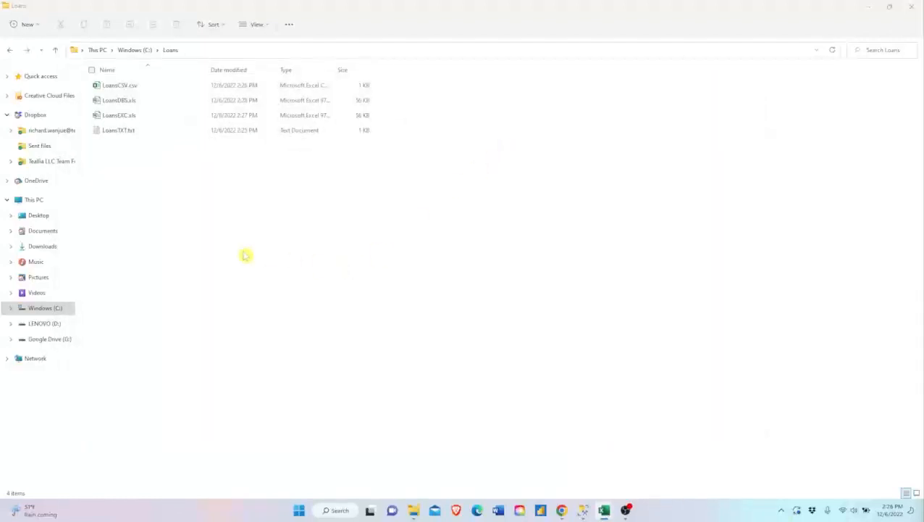
- Check the full path of the folder that holds the saved loan files
{"action": "left_click", "coordinate": [218, 51]}
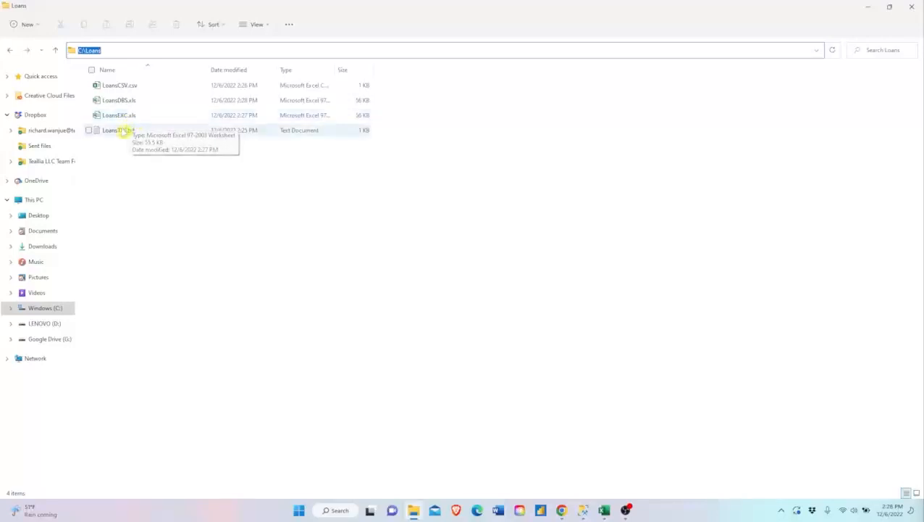
{"action": "left_click", "coordinate": [111, 200]}
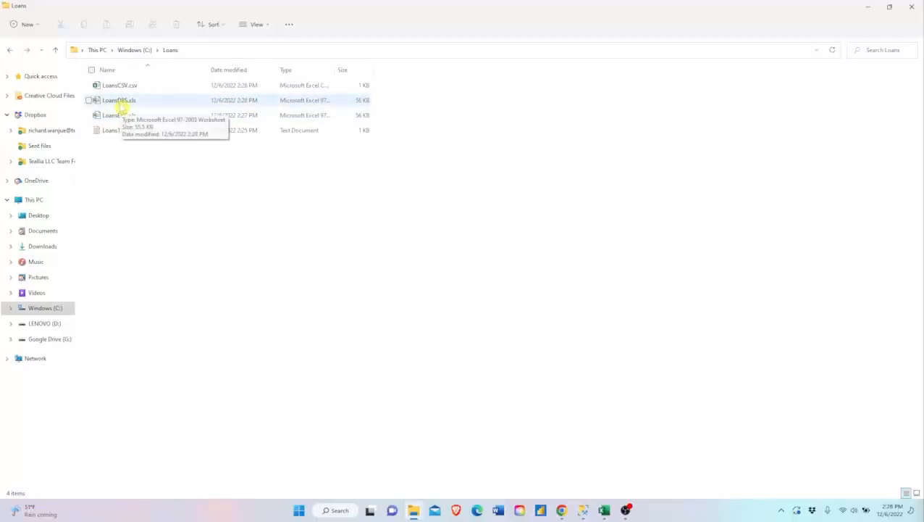
- Switch to SQL Server Management Studio, create a database named LoansApps, and expand it in the object tree
{"action": "left_click", "coordinate": [583, 510]}
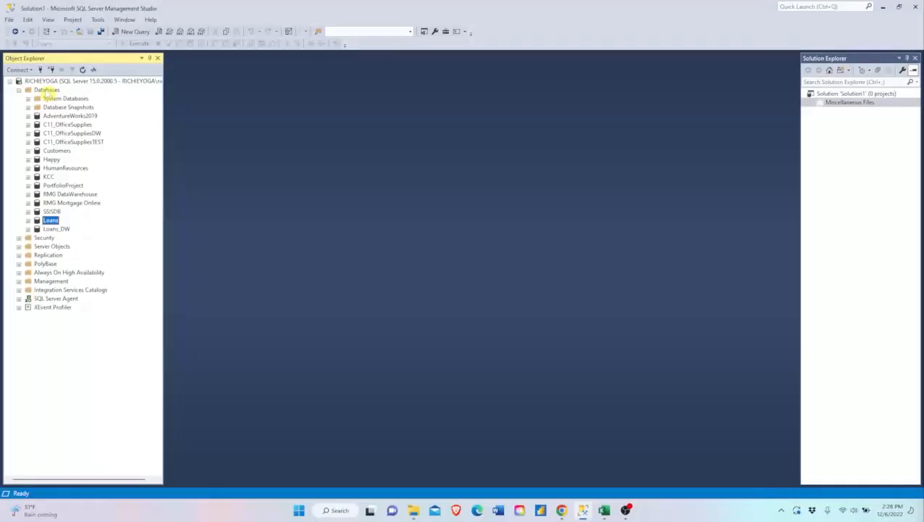
{"action": "right_click", "coordinate": [46, 90]}
{"action": "left_click", "coordinate": [81, 95]}
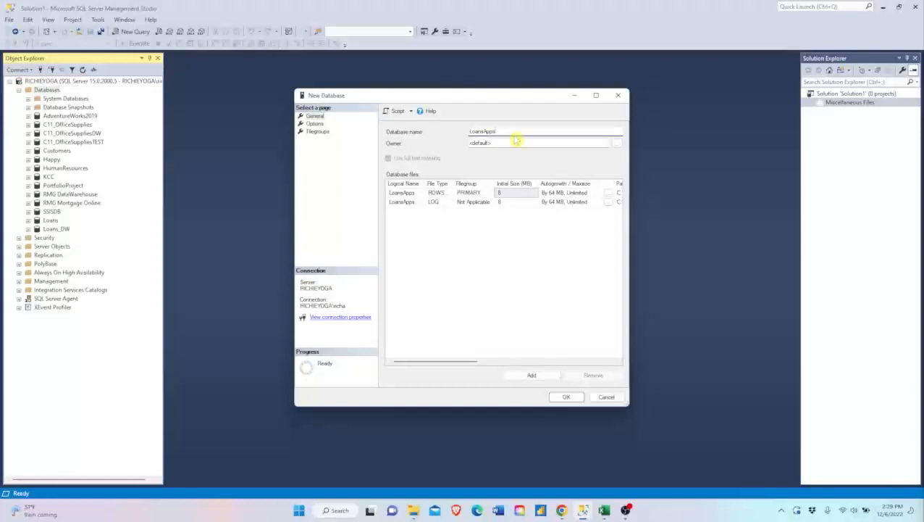
{"action": "left_click", "coordinate": [565, 397]}
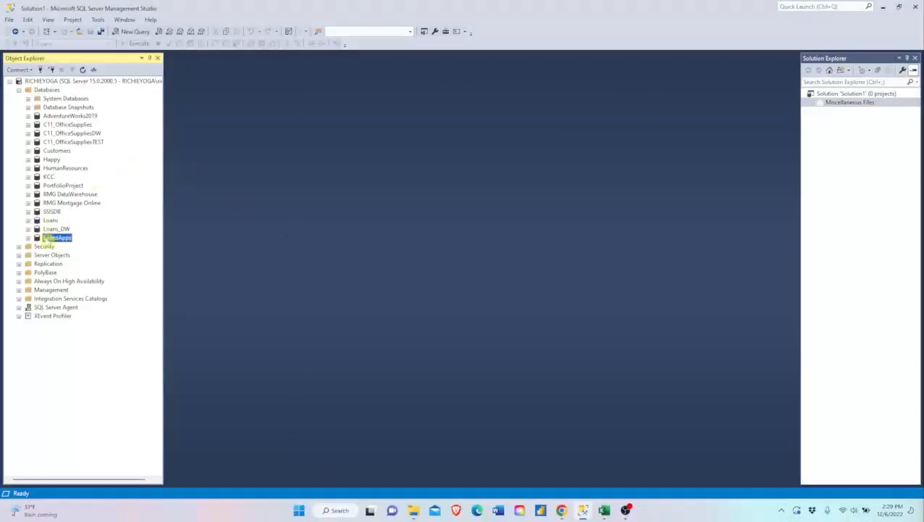
{"action": "left_click", "coordinate": [28, 238]}
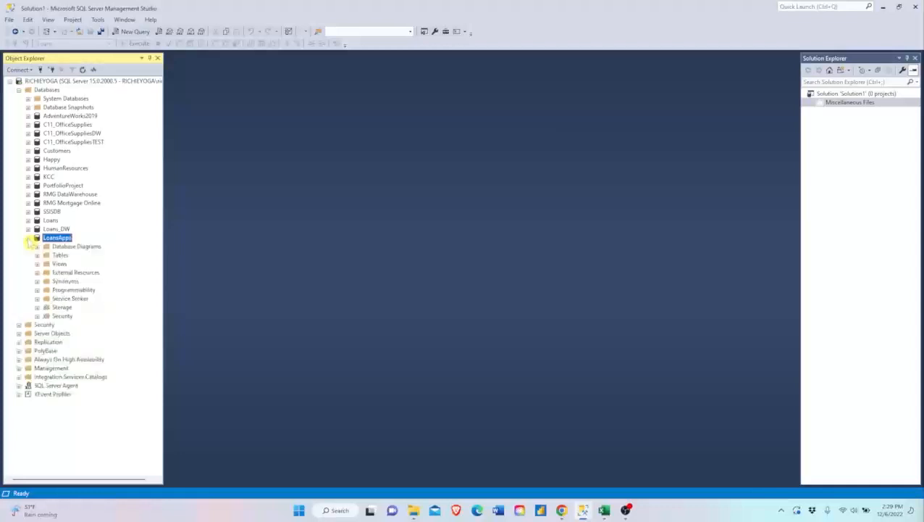
- Start a new table in the LoansApps database and define a LoanID column with data type varchar(50)
{"action": "left_click", "coordinate": [37, 255]}
{"action": "right_click", "coordinate": [60, 257]}
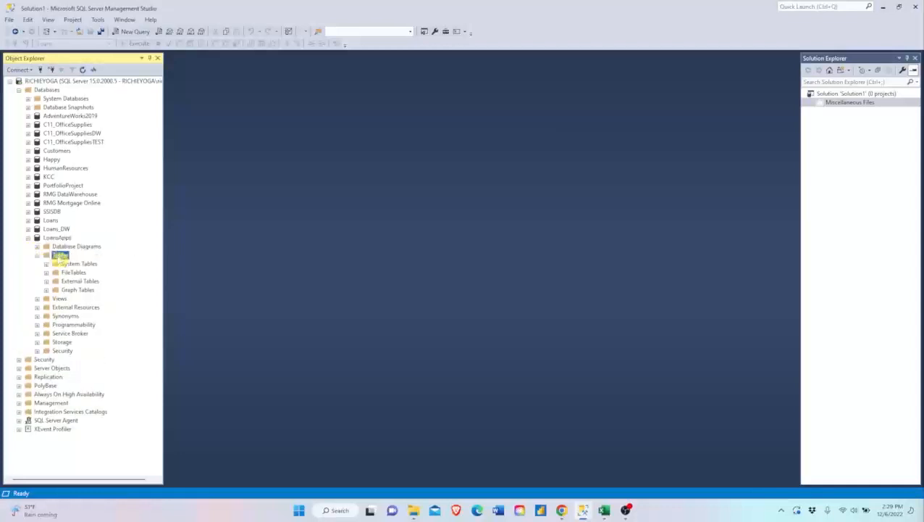
{"action": "mouse_move", "coordinate": [82, 262]}
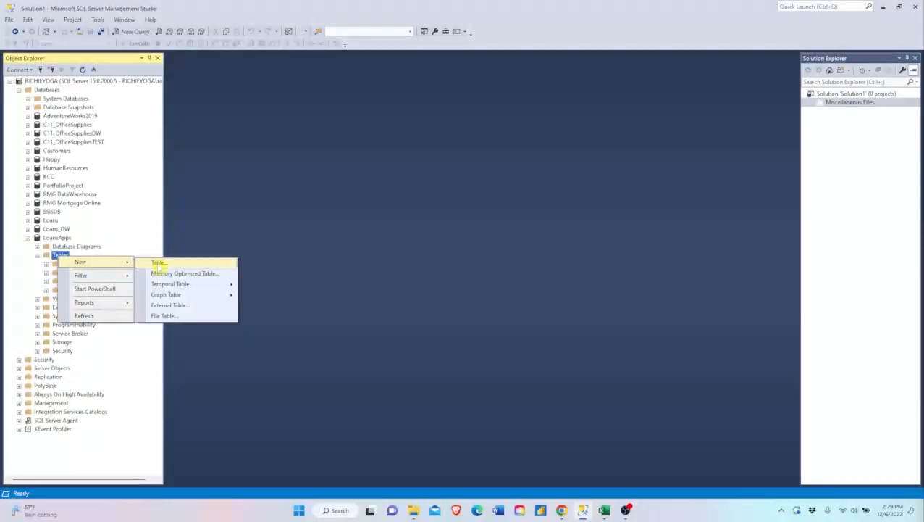
{"action": "left_click", "coordinate": [158, 263]}
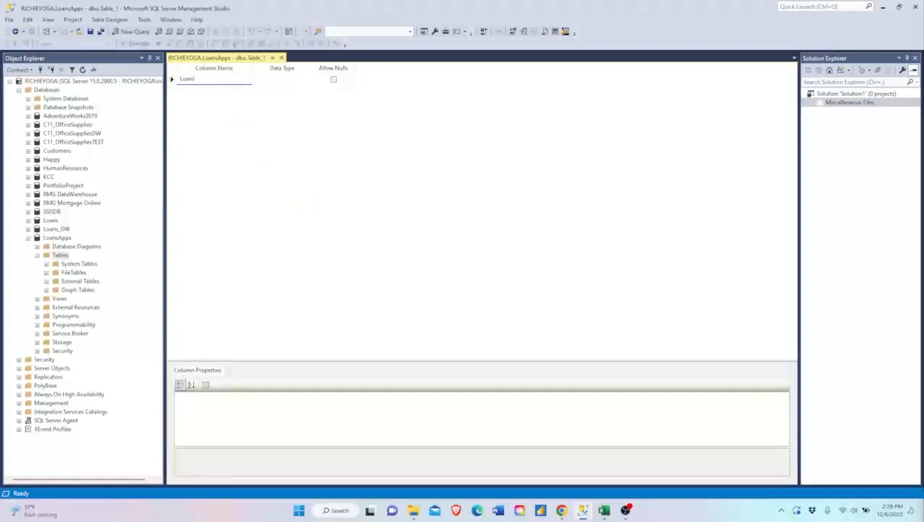
{"action": "type", "text": "LoanID"}
{"action": "left_click", "coordinate": [291, 79]}
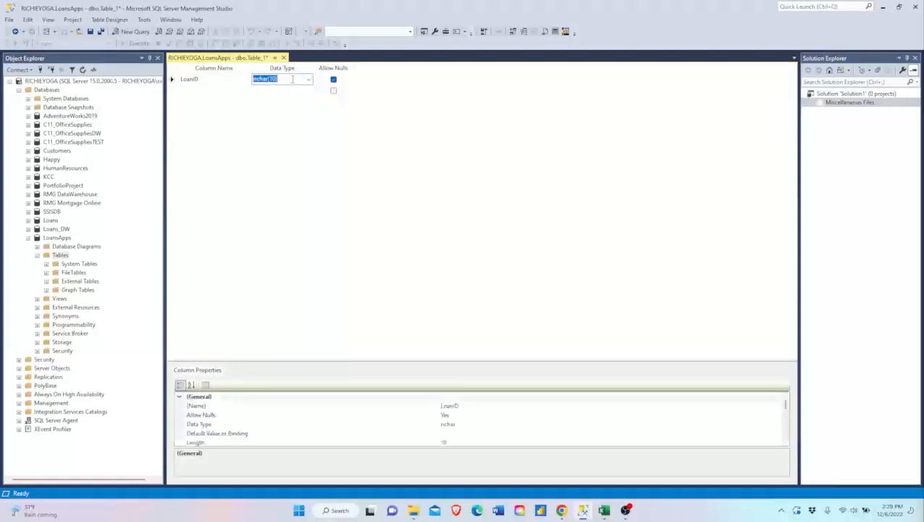
{"action": "type", "text": "varc"}
{"action": "key", "text": "Tab"}
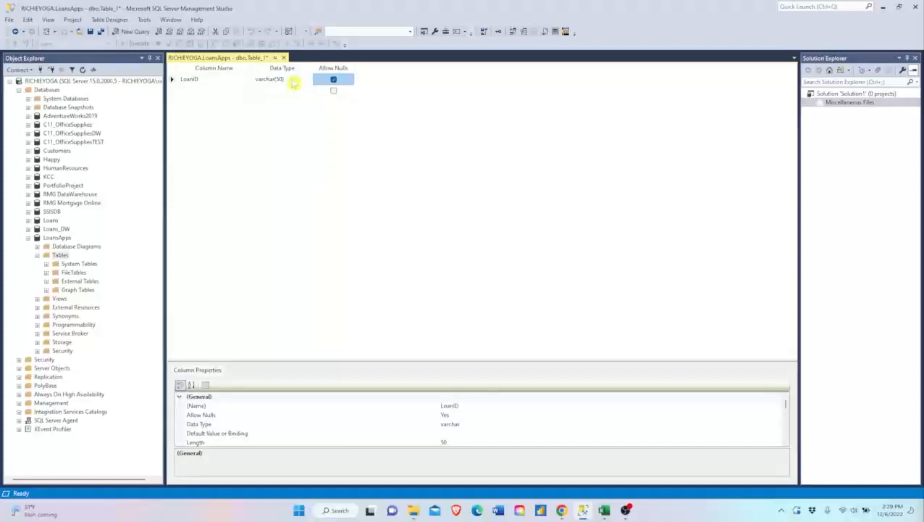
- Add a second column called Name to the table with data type varchar(50)
{"action": "left_click", "coordinate": [239, 91]}
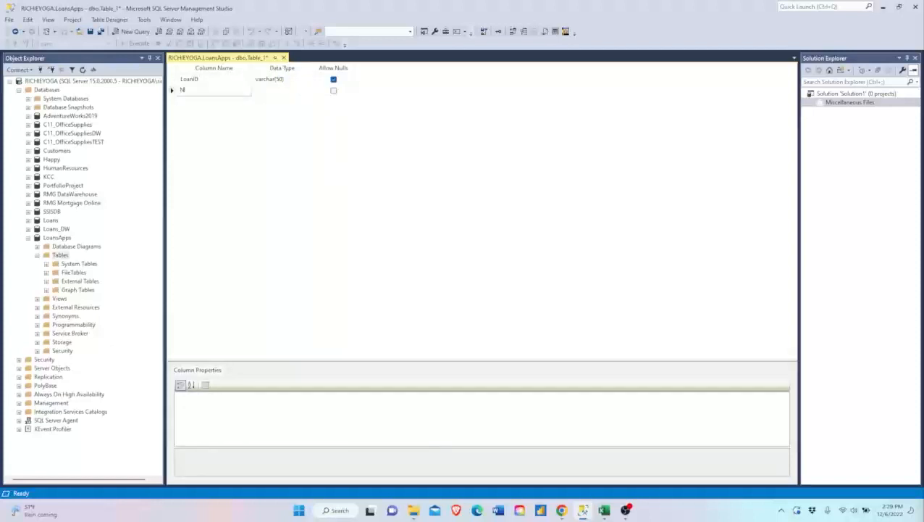
{"action": "key", "text": "Tab"}
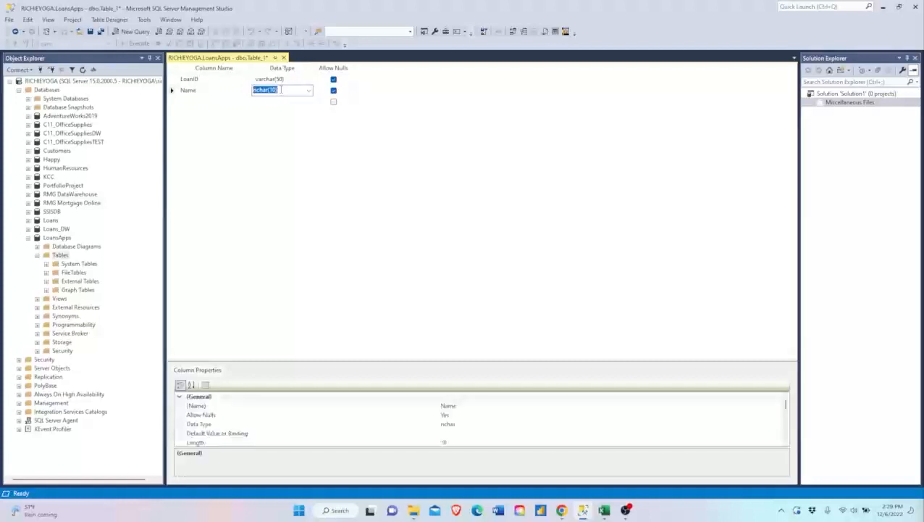
{"action": "type", "text": "var"}
{"action": "key", "text": "Return"}
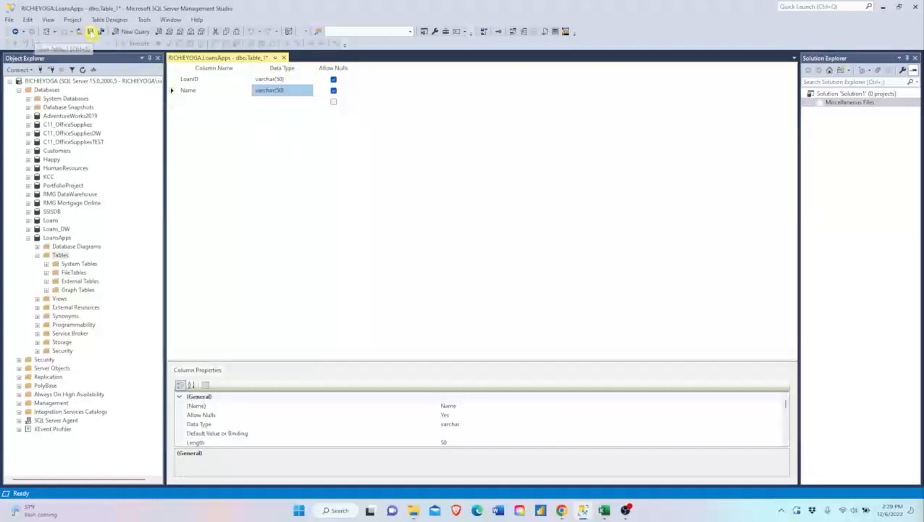
- Save the new table as LoanOnline and close its design
{"action": "left_click", "coordinate": [91, 31]}
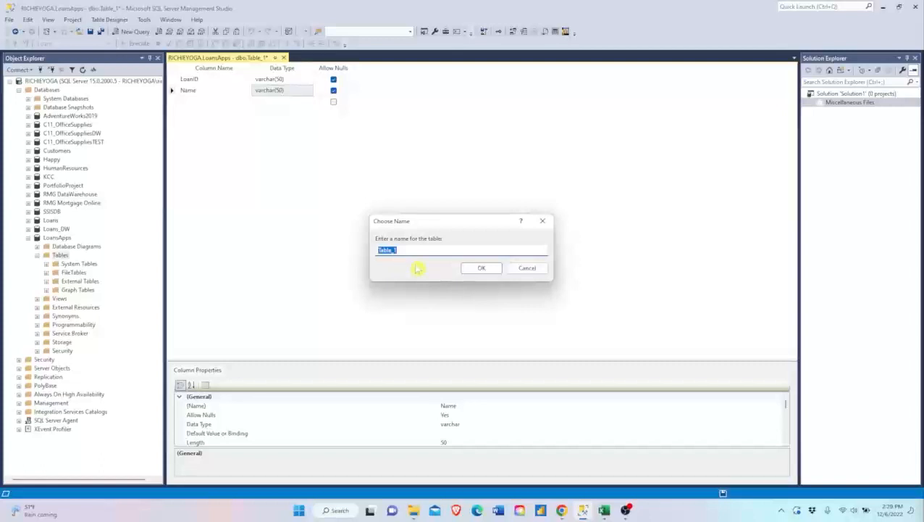
{"action": "type", "text": "LoanOnline"}
{"action": "left_click", "coordinate": [480, 269]}
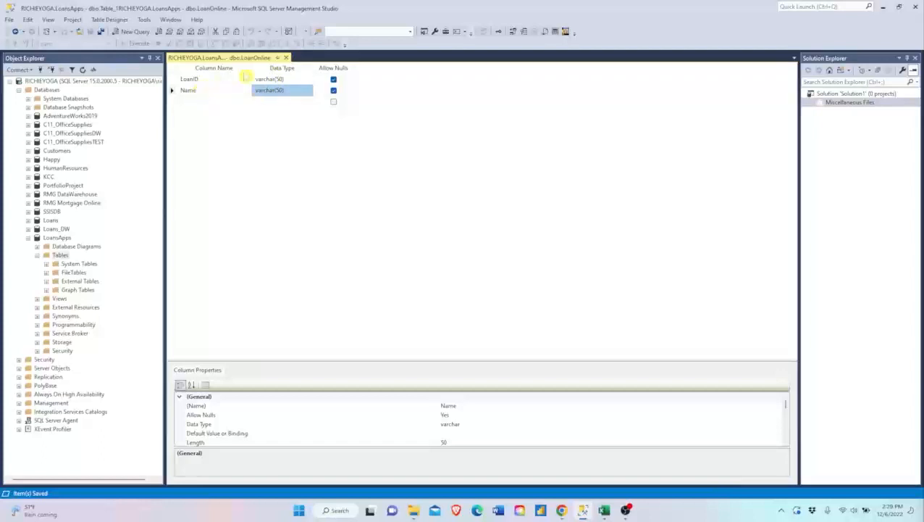
{"action": "left_click", "coordinate": [286, 58]}
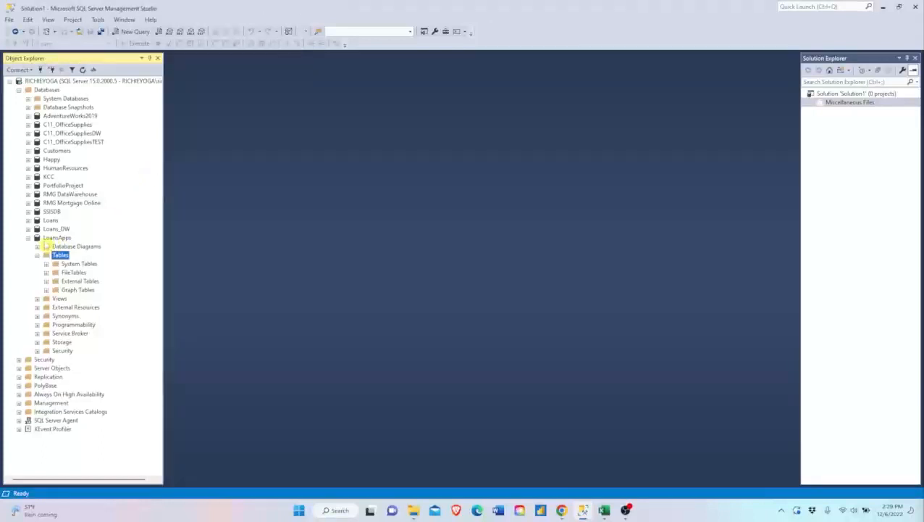
- Refresh the LoansApps database and query the top 1000 rows of its LoanOnline table
{"action": "right_click", "coordinate": [56, 239]}
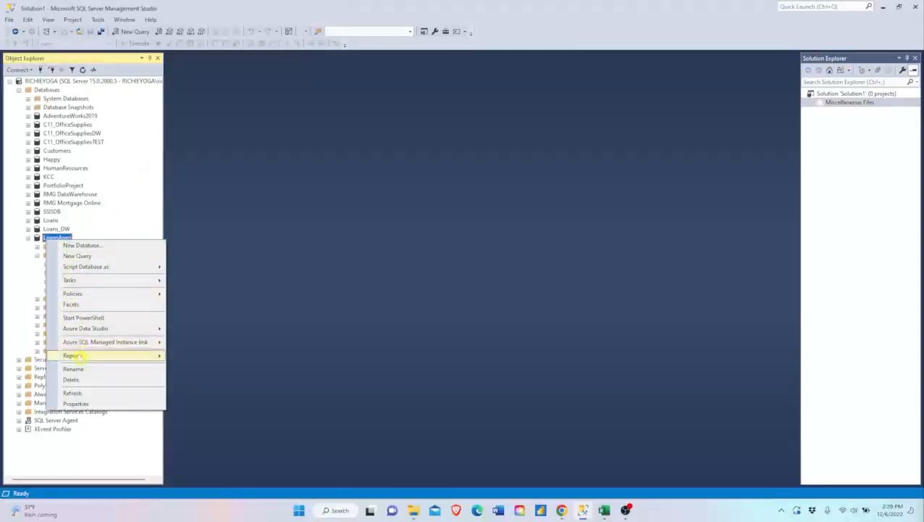
{"action": "left_click", "coordinate": [73, 393]}
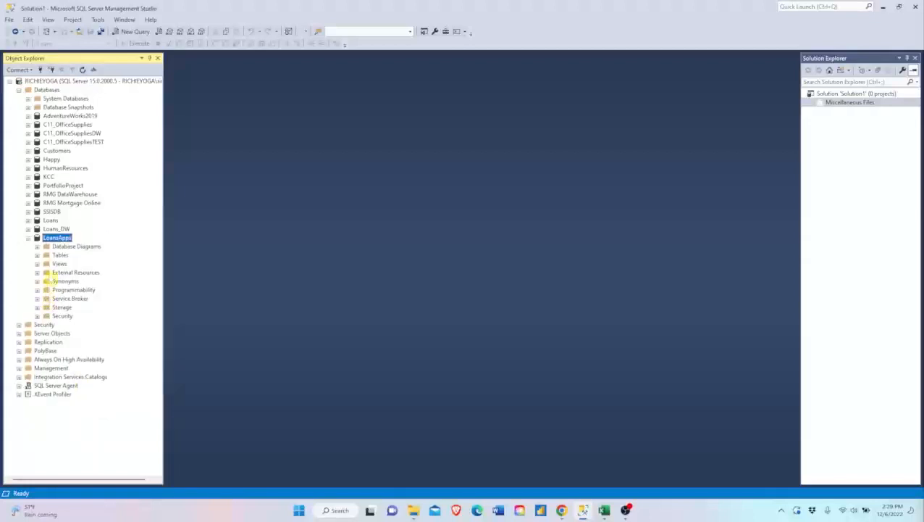
{"action": "left_click", "coordinate": [37, 255]}
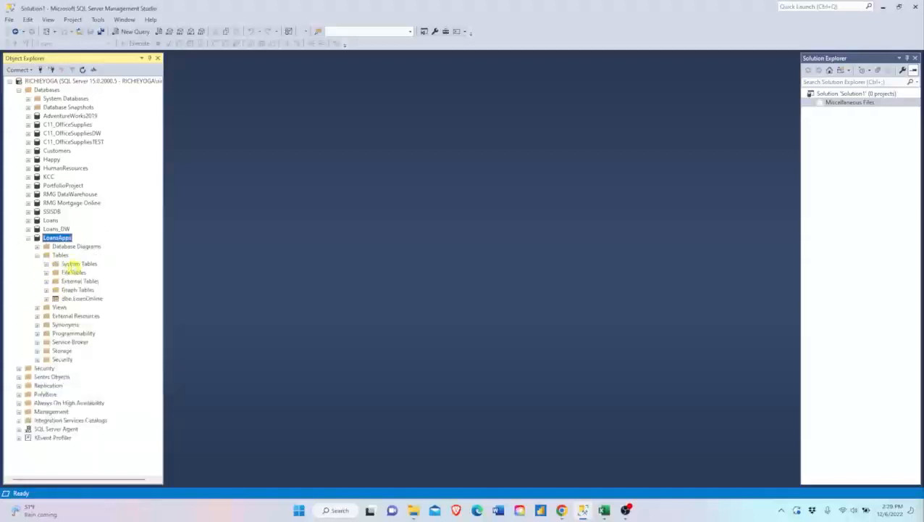
{"action": "left_click", "coordinate": [73, 299]}
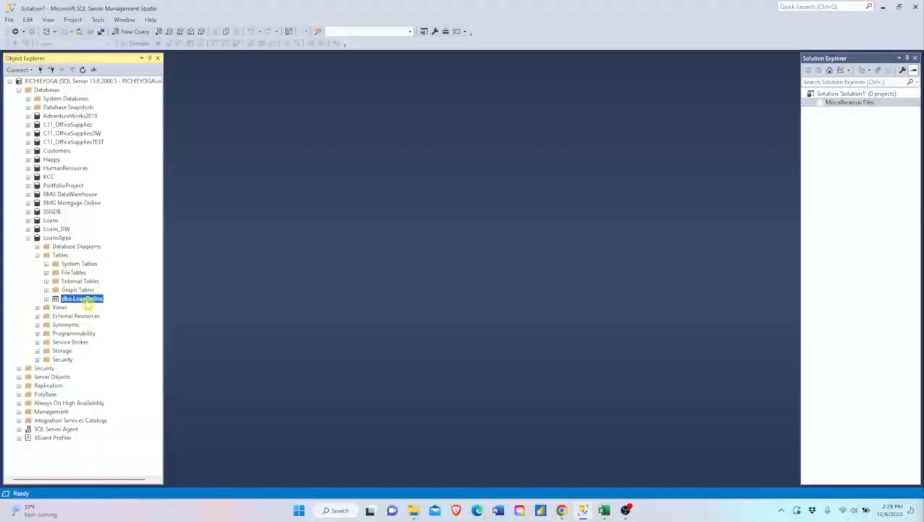
{"action": "right_click", "coordinate": [88, 302]}
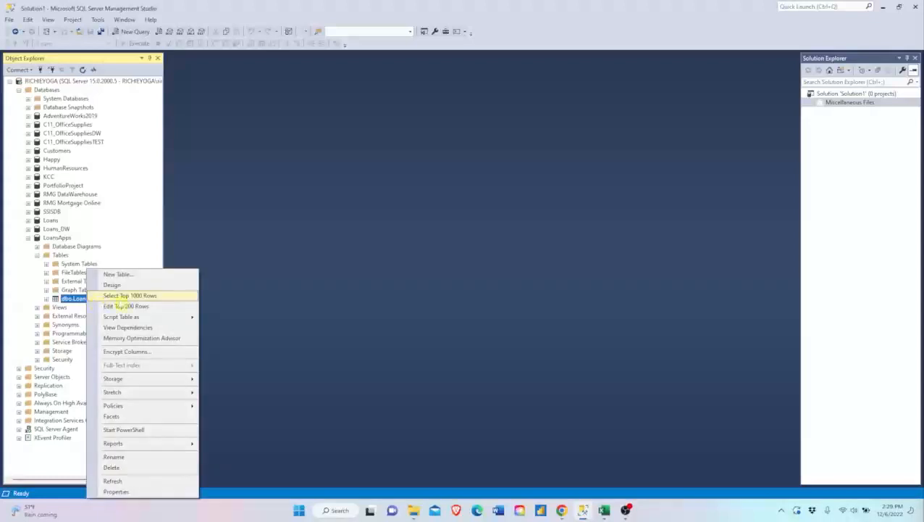
{"action": "left_click", "coordinate": [126, 296]}
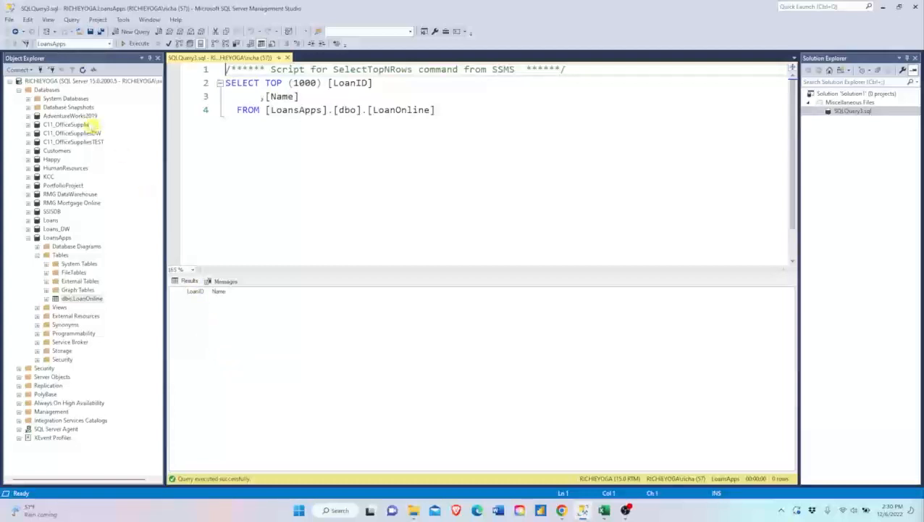
- Start the data import wizard for the LoansApps database and choose Microsoft Excel as the data source
{"action": "right_click", "coordinate": [63, 239]}
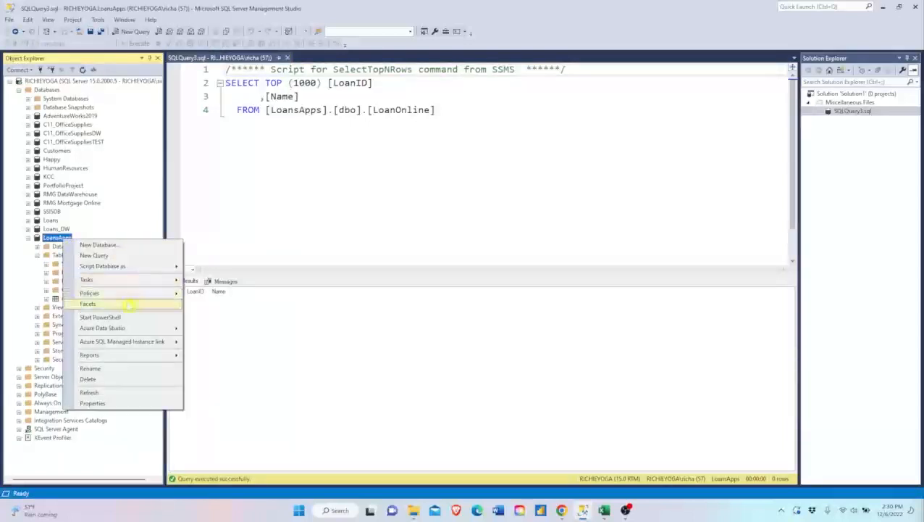
{"action": "mouse_move", "coordinate": [129, 282]}
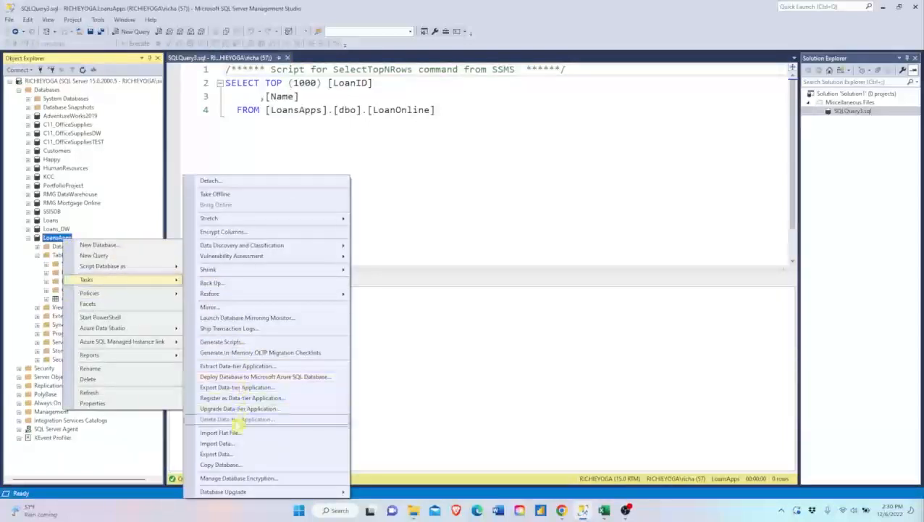
{"action": "left_click", "coordinate": [231, 444]}
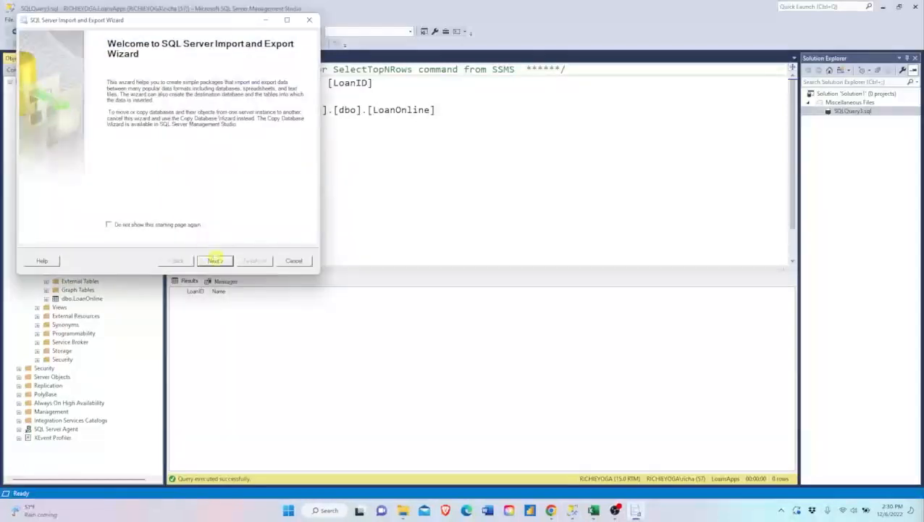
{"action": "left_click", "coordinate": [216, 260]}
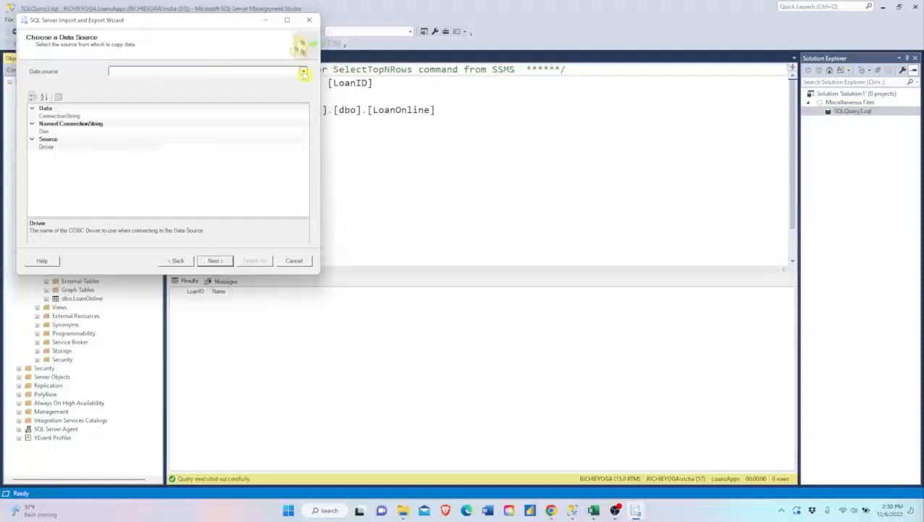
{"action": "left_click", "coordinate": [303, 71]}
{"action": "left_click", "coordinate": [148, 132]}
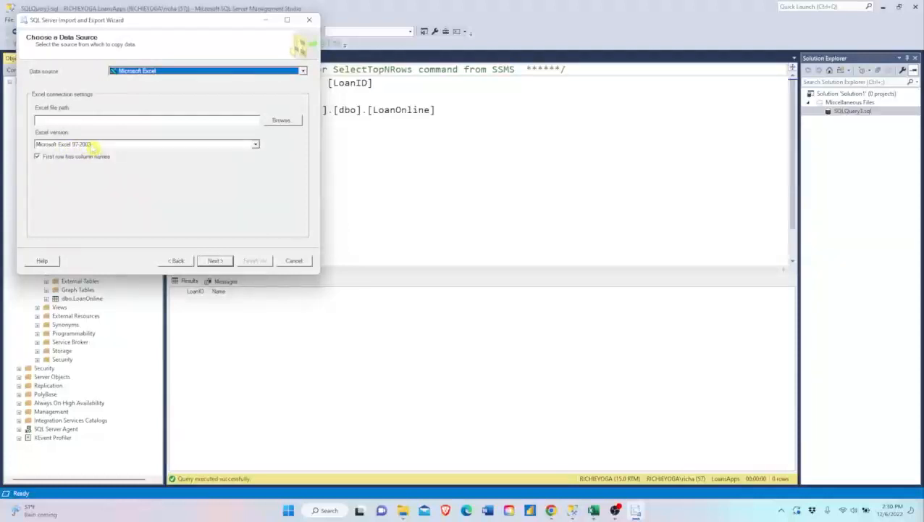
- Select LoansDBS.xls in the C:\Loans folder as the Excel source file
{"action": "left_click", "coordinate": [279, 123]}
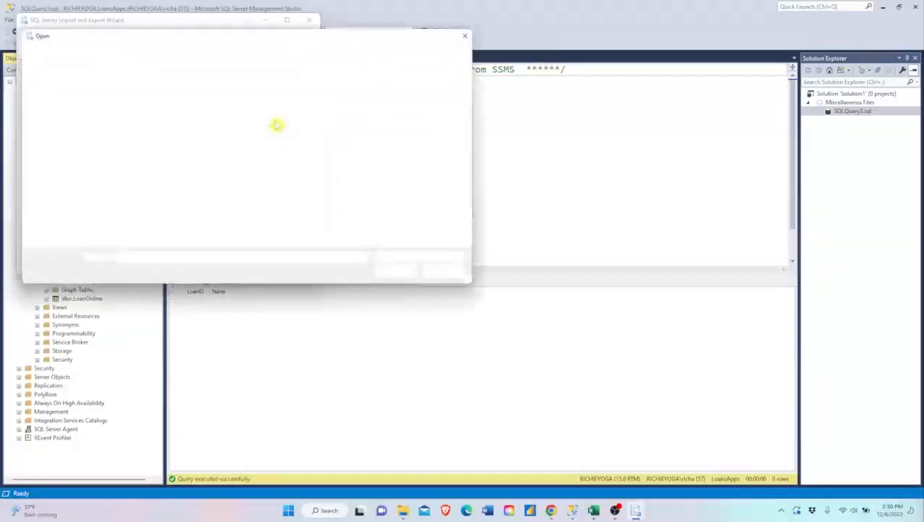
{"action": "left_click", "coordinate": [194, 55]}
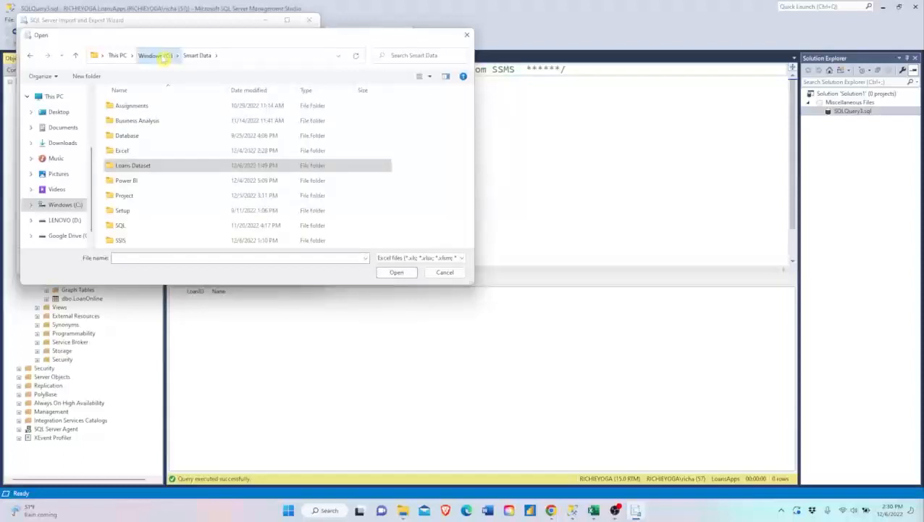
{"action": "left_click", "coordinate": [154, 55]}
{"action": "left_click", "coordinate": [134, 137]}
{"action": "double_click", "coordinate": [134, 138]}
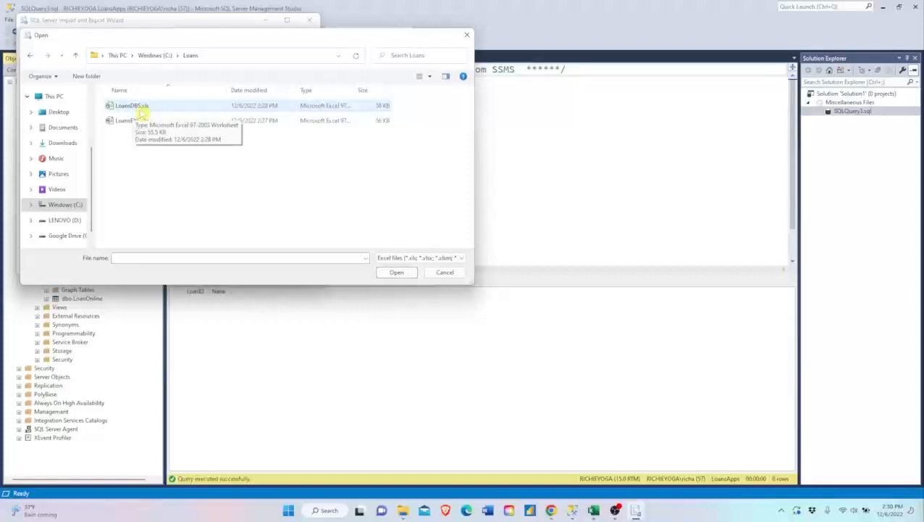
{"action": "left_click", "coordinate": [140, 109]}
{"action": "left_click", "coordinate": [396, 272]}
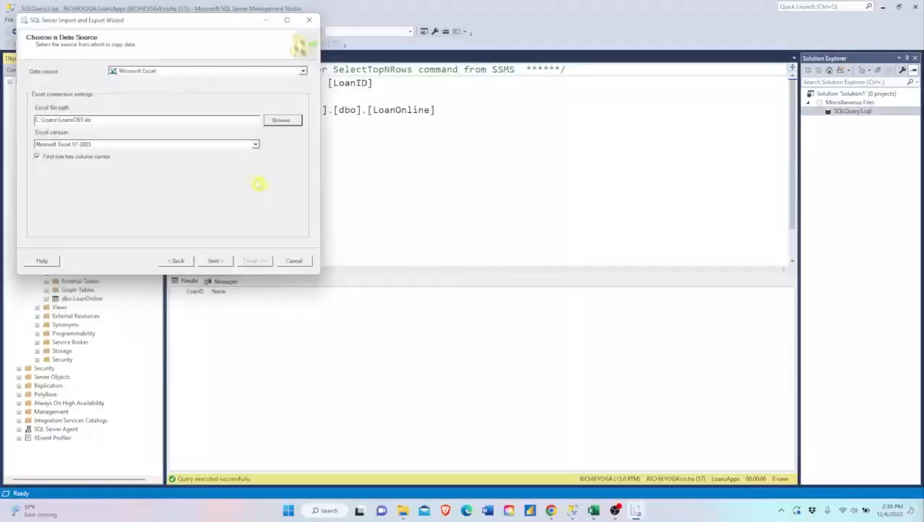
- Accept the source settings and set the import destination to SQL Server Native Client 11.0
{"action": "left_click", "coordinate": [212, 260]}
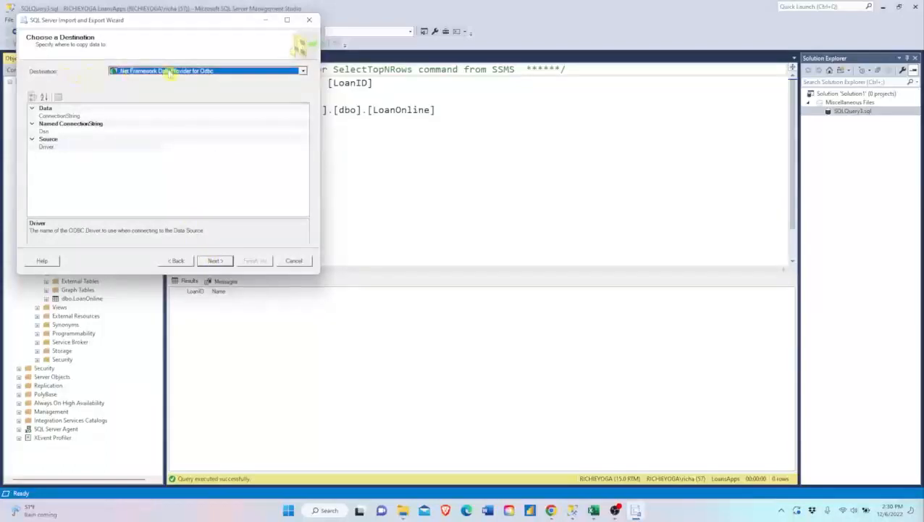
{"action": "left_click", "coordinate": [302, 71]}
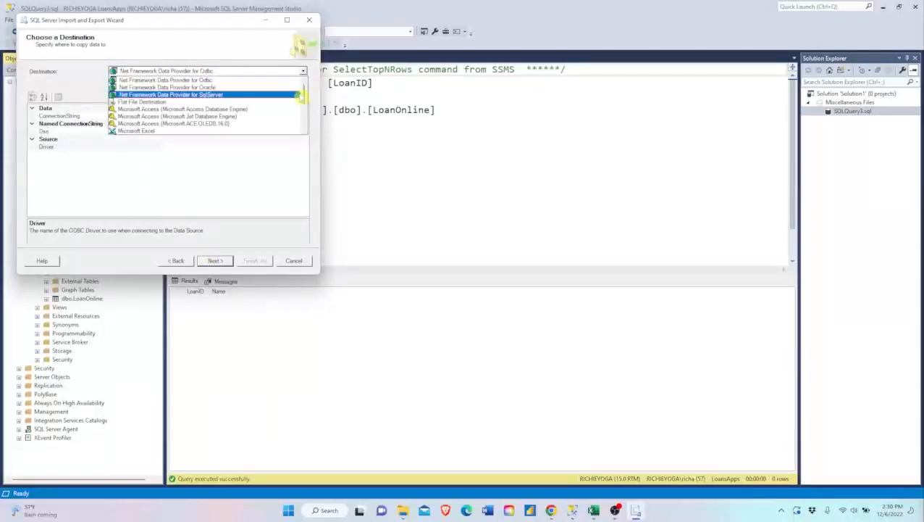
{"action": "scroll", "coordinate": [301, 109], "scroll_direction": "down", "scroll_amount": 5}
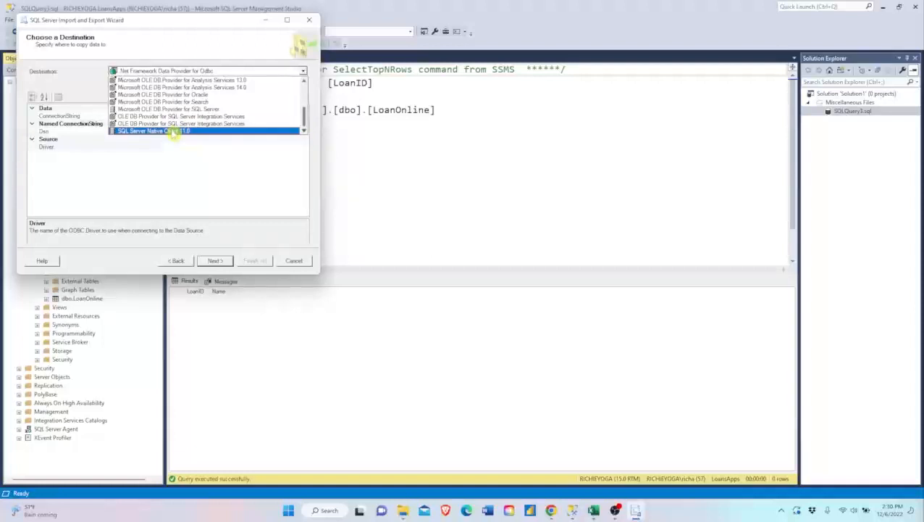
{"action": "left_click", "coordinate": [173, 131]}
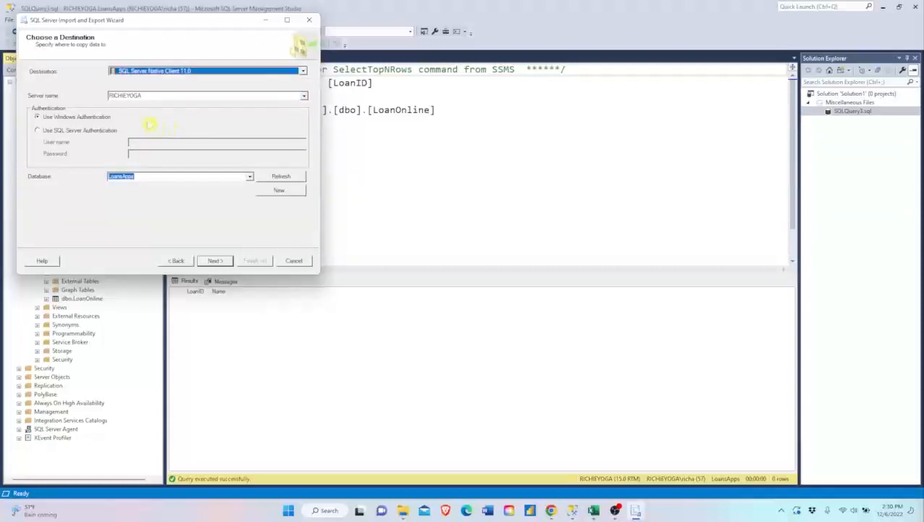
- Compare the destination server name with the one in the server connection dialog, and return to the import wizard
{"action": "double_click", "coordinate": [154, 94]}
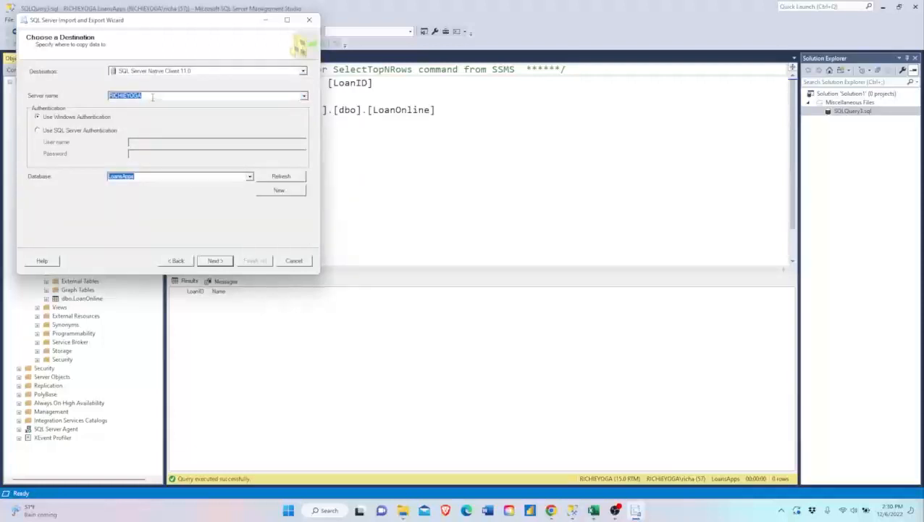
{"action": "left_click_drag", "start_coordinate": [177, 26], "coordinate": [476, 81]}
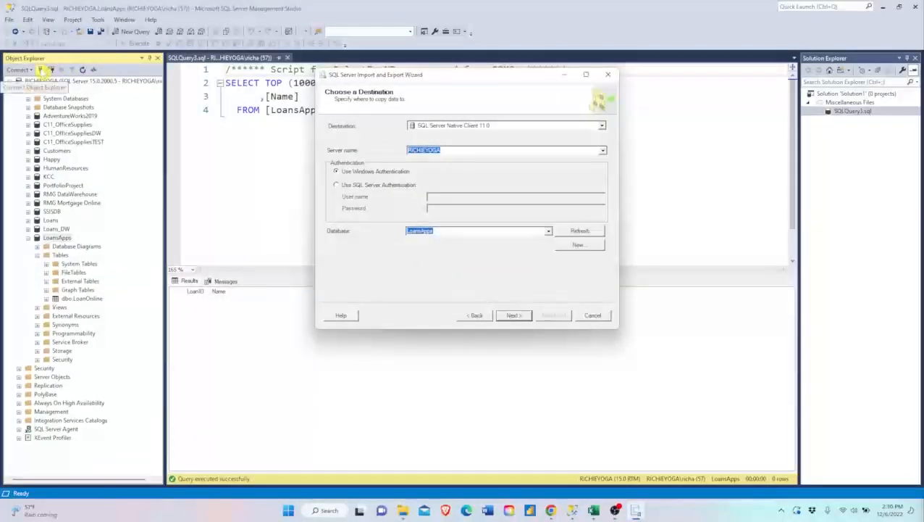
{"action": "left_click", "coordinate": [41, 70]}
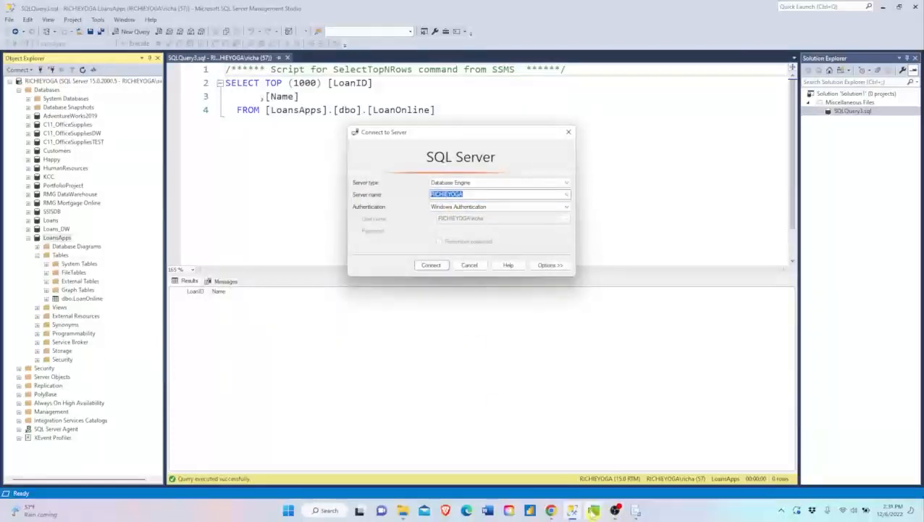
{"action": "left_click", "coordinate": [570, 135]}
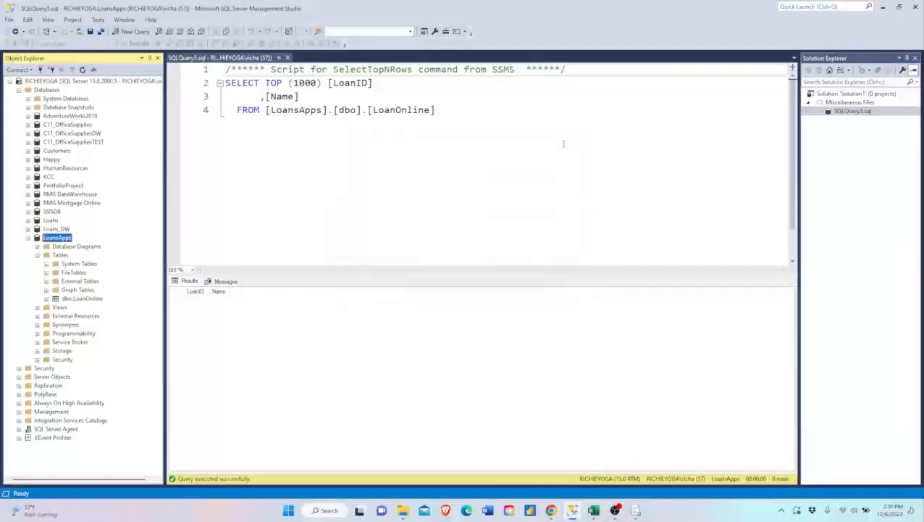
{"action": "key", "text": "alt+Tab"}
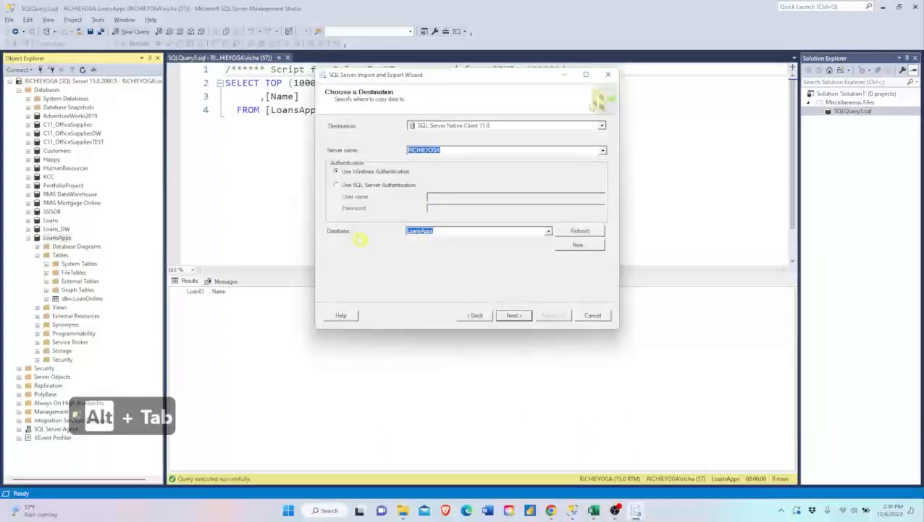
- Set LoansApps as the destination database and choose to copy data from one or more tables or views
{"action": "left_click", "coordinate": [549, 232]}
{"action": "left_click", "coordinate": [506, 243]}
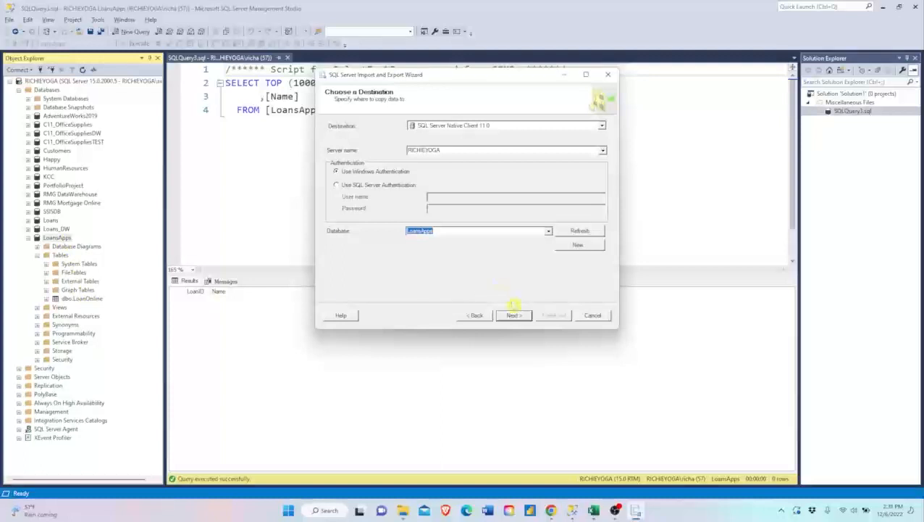
{"action": "left_click", "coordinate": [513, 316]}
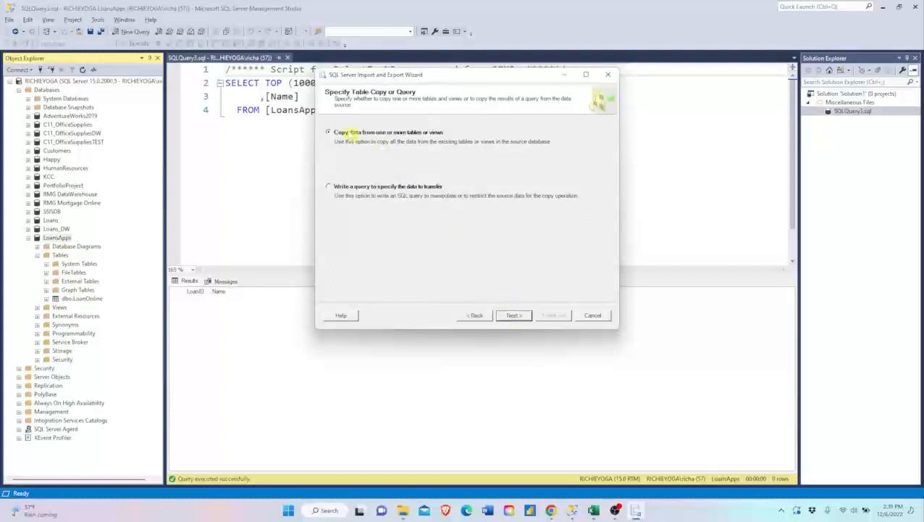
{"action": "left_click", "coordinate": [513, 315]}
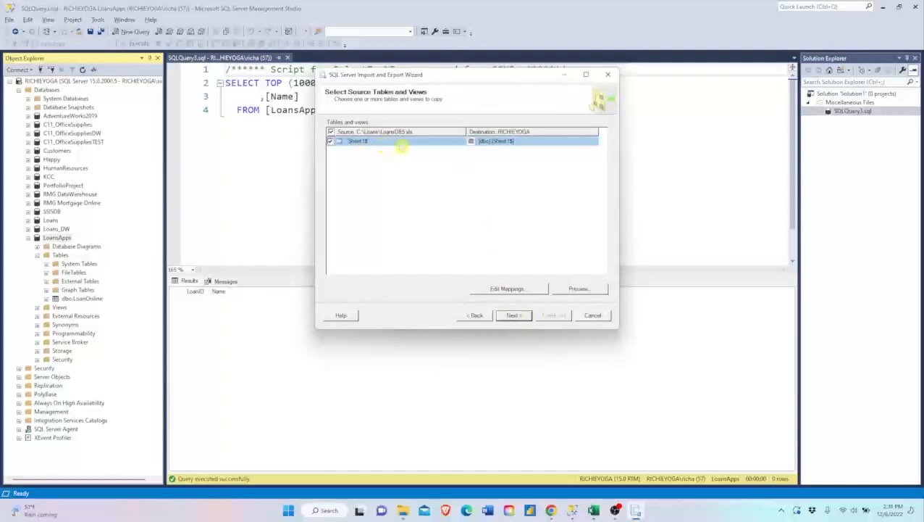
- Map the source sheet Sheet1$ to the existing destination table dbo.LoanOnline
{"action": "left_click", "coordinate": [511, 145]}
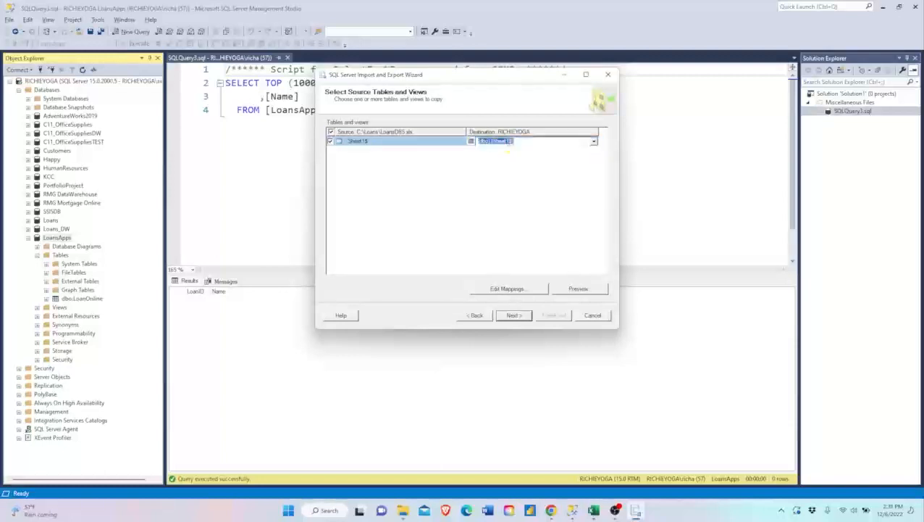
{"action": "left_click", "coordinate": [593, 142]}
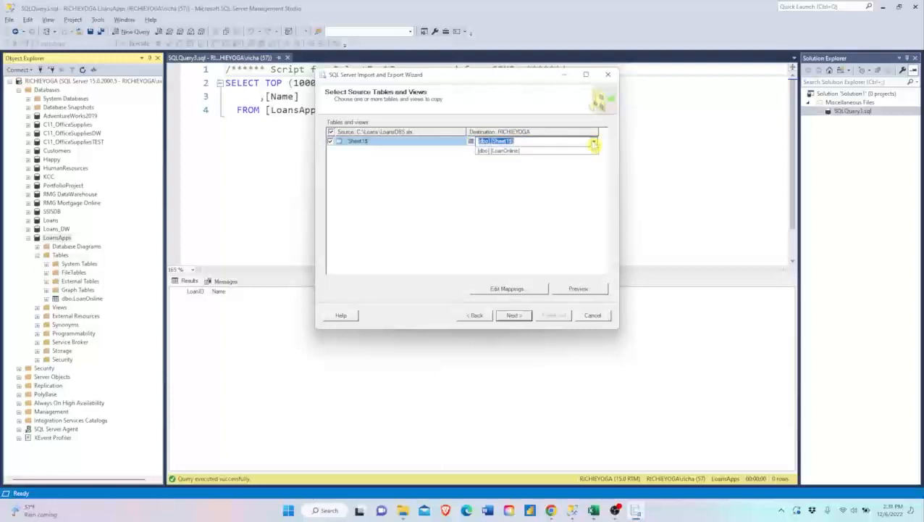
{"action": "left_click", "coordinate": [514, 154]}
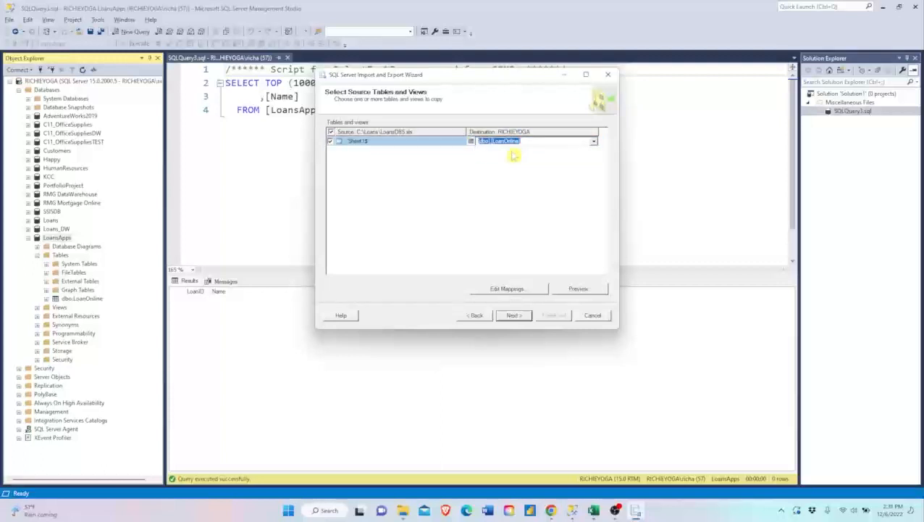
- Accept the data type mapping, run the import immediately without saving an SSIS package, and close the wizard
{"action": "left_click", "coordinate": [516, 317]}
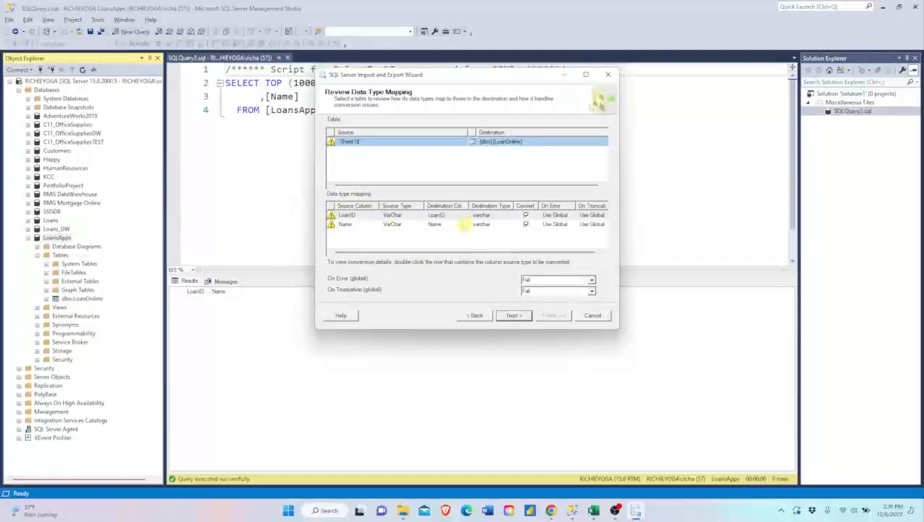
{"action": "left_click", "coordinate": [513, 315]}
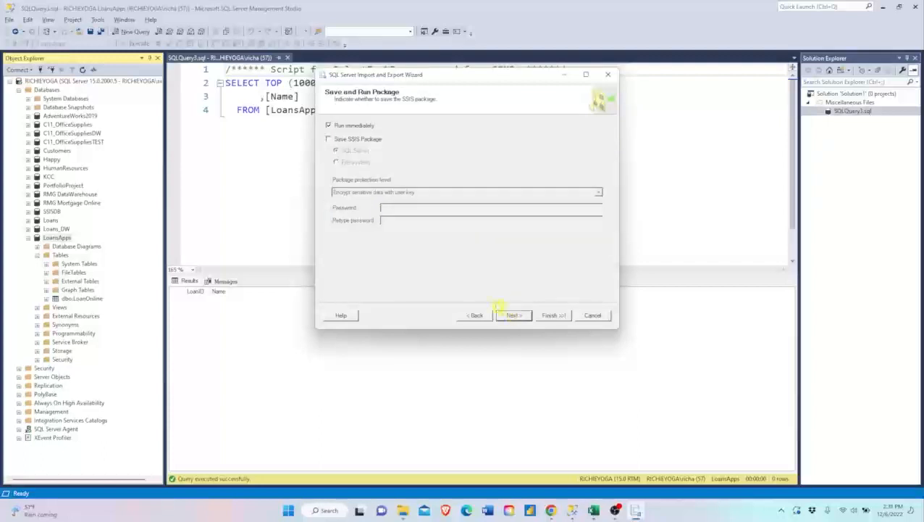
{"action": "left_click", "coordinate": [513, 316]}
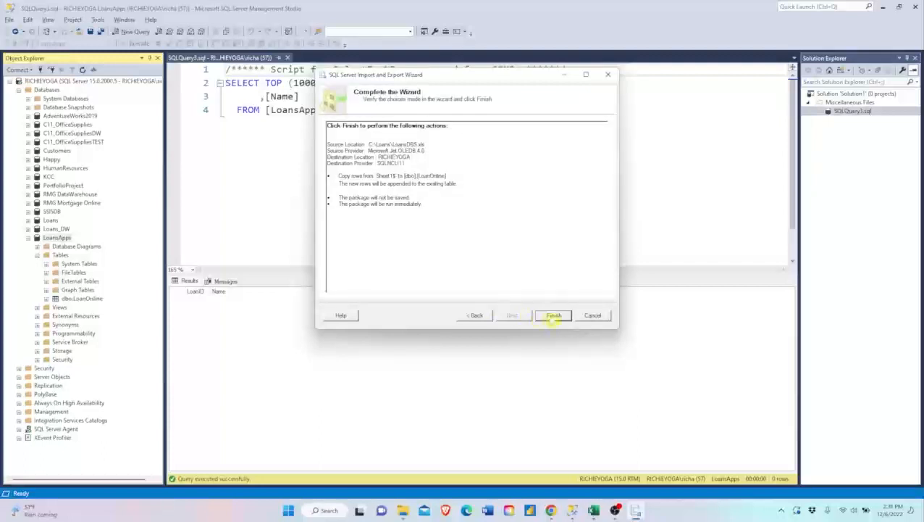
{"action": "left_click", "coordinate": [553, 316]}
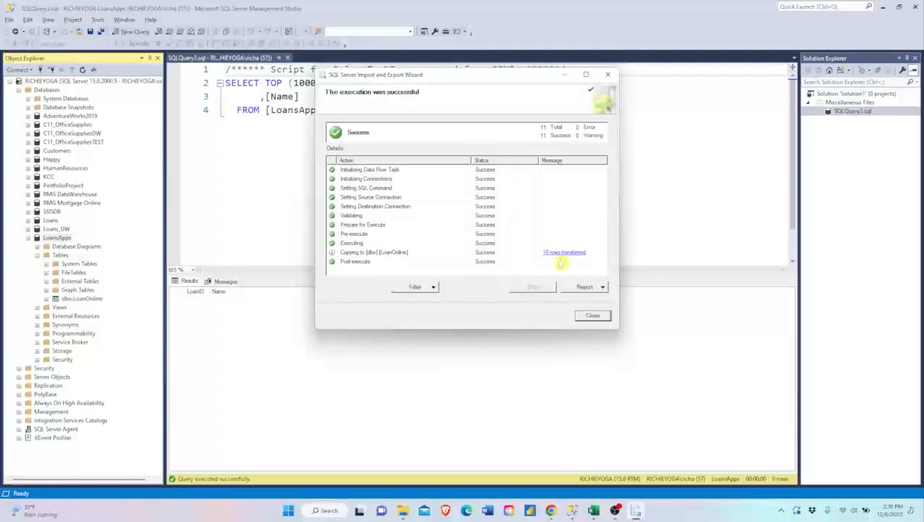
{"action": "left_click", "coordinate": [593, 317]}
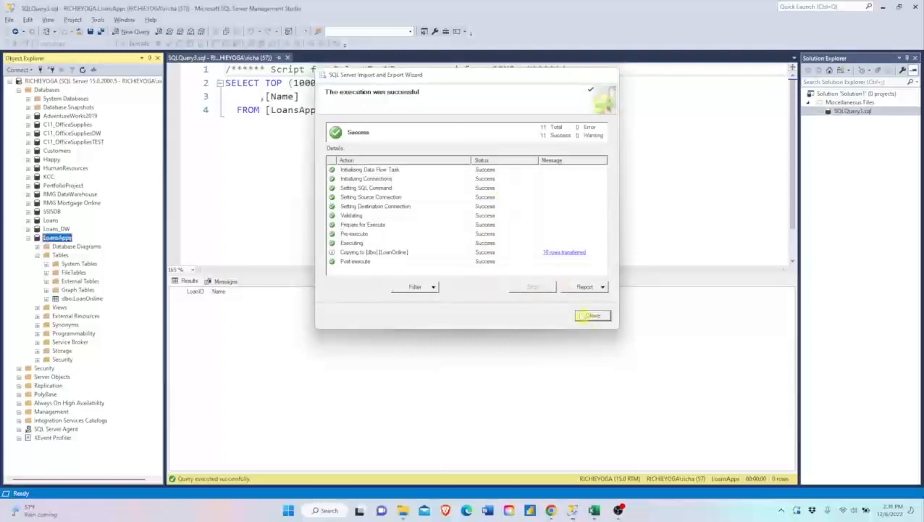
- Refresh the LoansApps database, rerun the LoanOnline query to check the imported rows, and expand the database's tables
{"action": "right_click", "coordinate": [58, 239]}
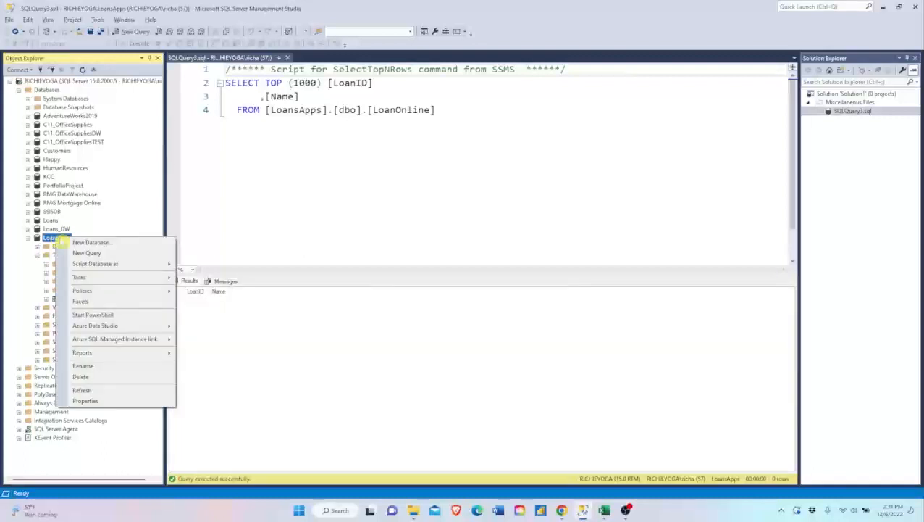
{"action": "left_click", "coordinate": [108, 390]}
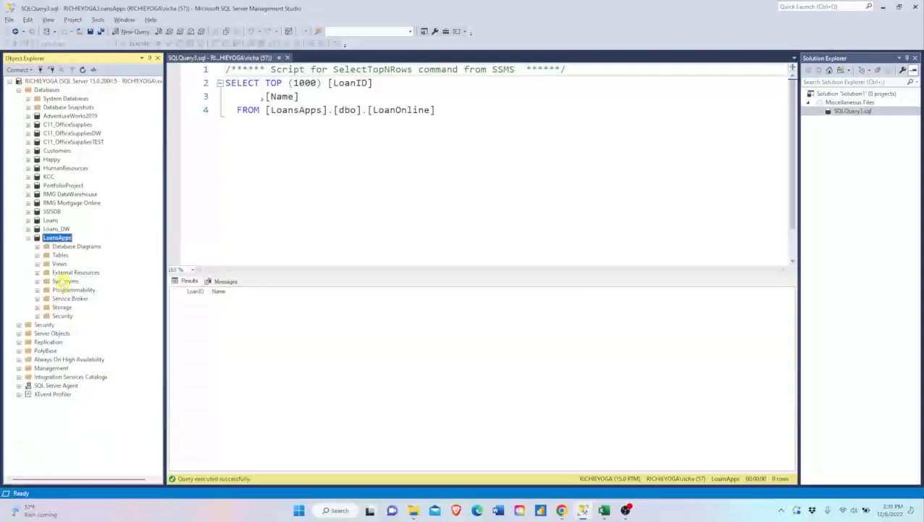
{"action": "left_click", "coordinate": [261, 145]}
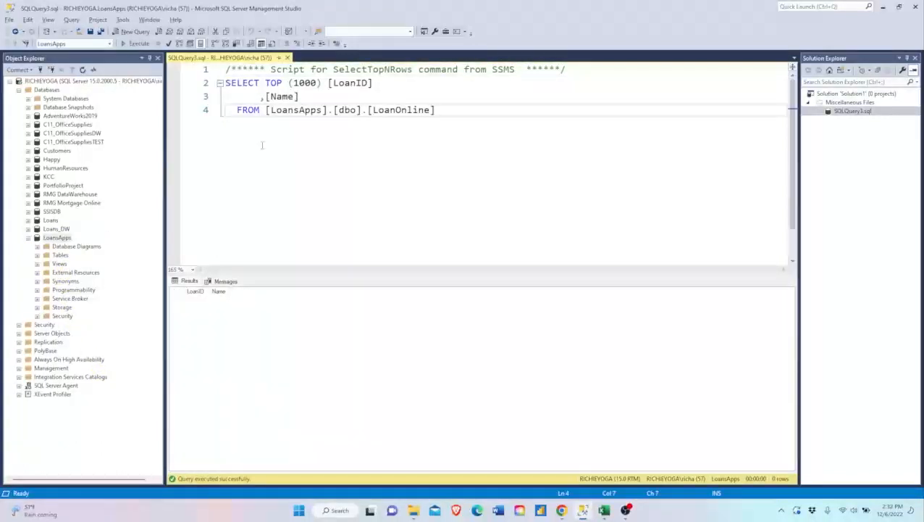
{"action": "key", "text": "F5"}
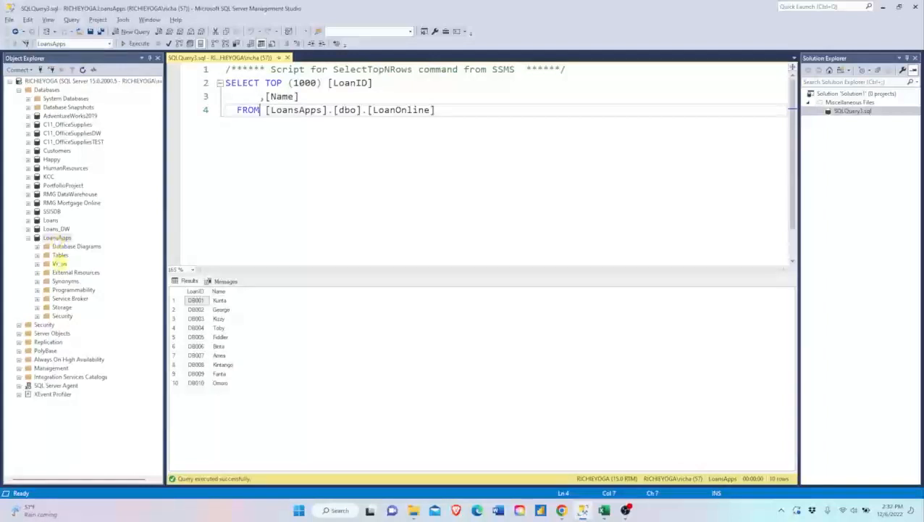
{"action": "left_click", "coordinate": [37, 255]}
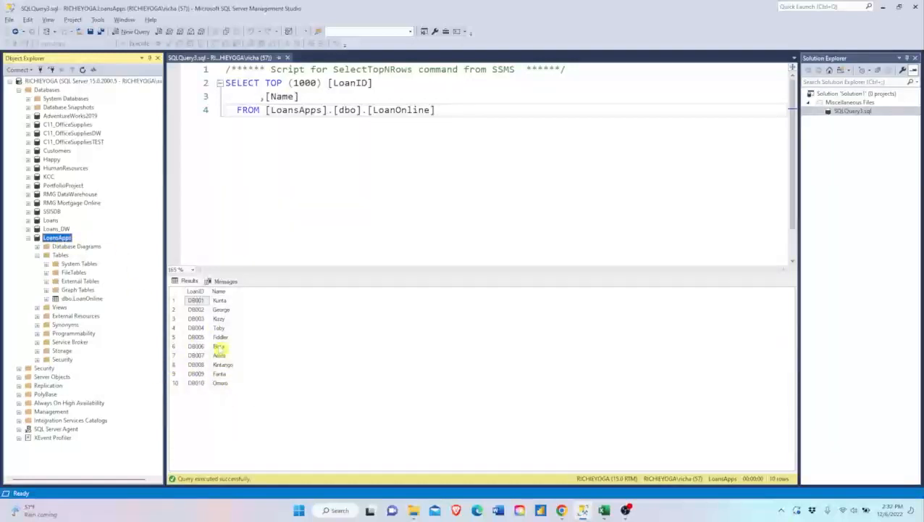
- Create a new database named LoanApps_DW with the default settings
{"action": "right_click", "coordinate": [52, 90]}
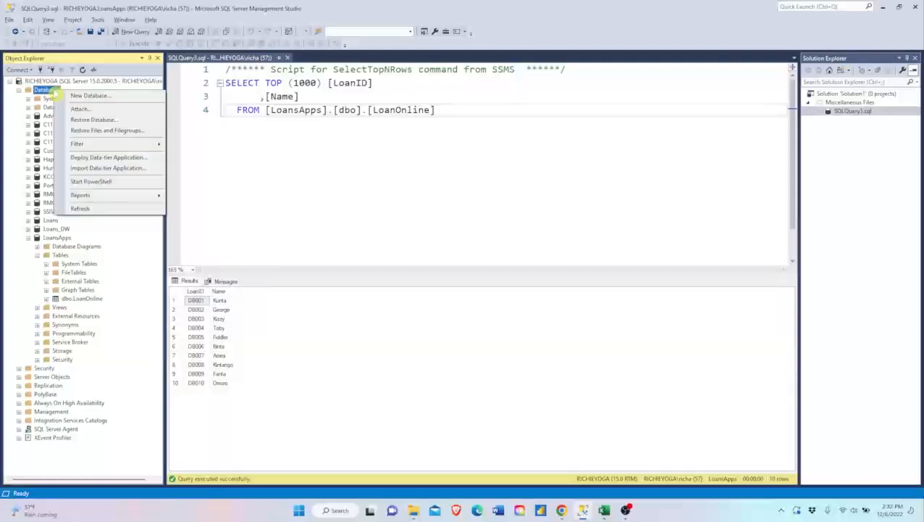
{"action": "left_click", "coordinate": [86, 95]}
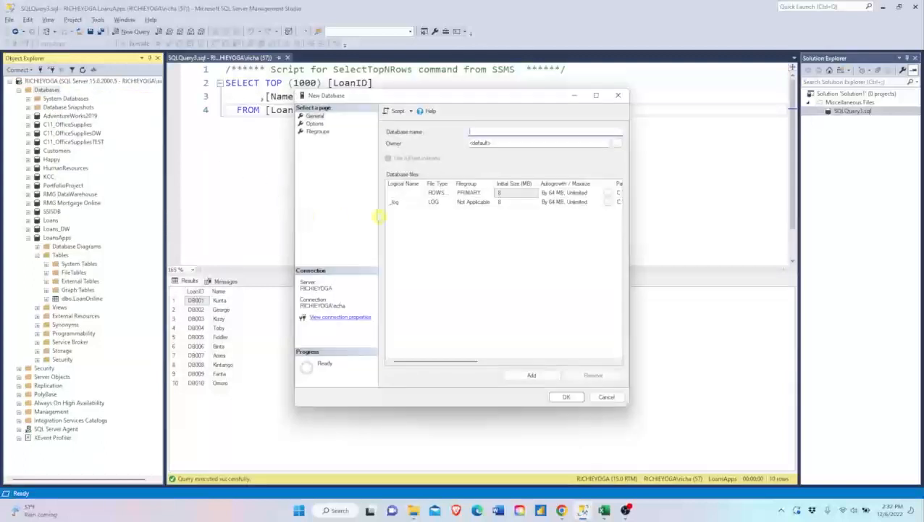
{"action": "type", "text": "LoanApps_DW"}
{"action": "left_click", "coordinate": [565, 397]}
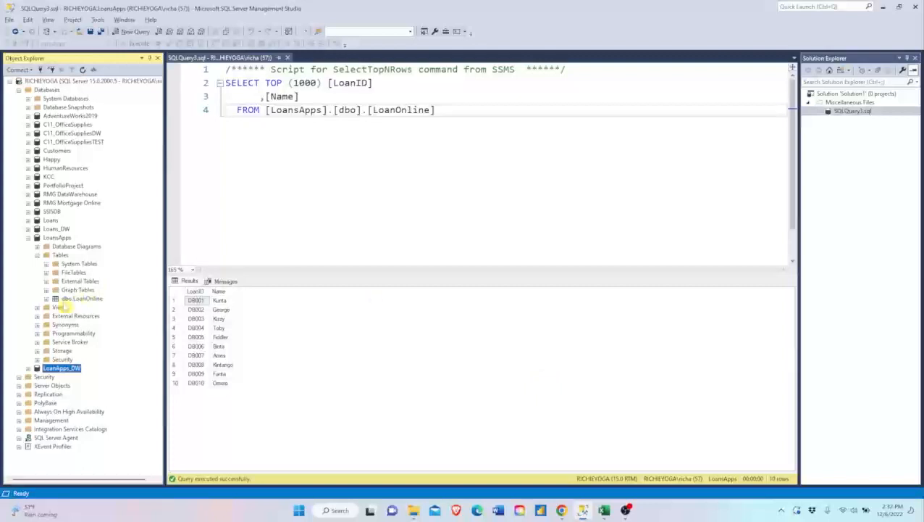
- Start designing a new table in the LoanApps_DW database
{"action": "left_click", "coordinate": [27, 369]}
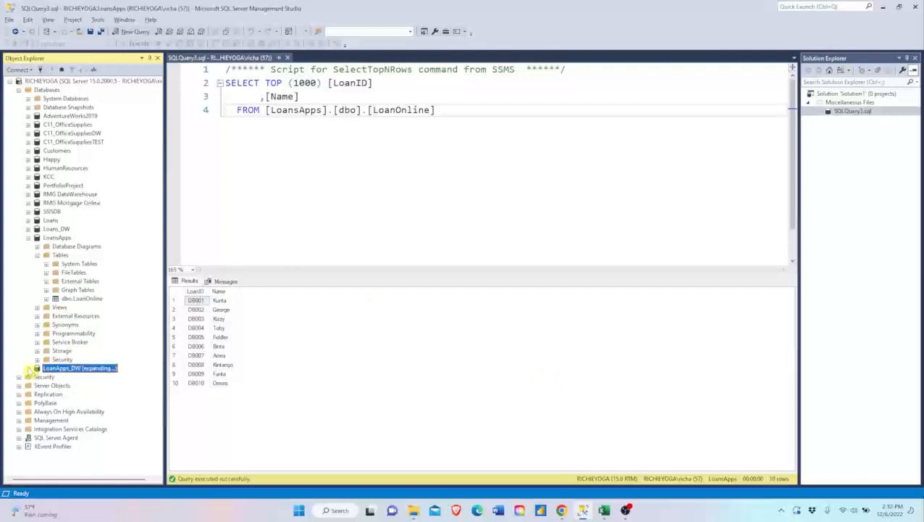
{"action": "left_click", "coordinate": [38, 387]}
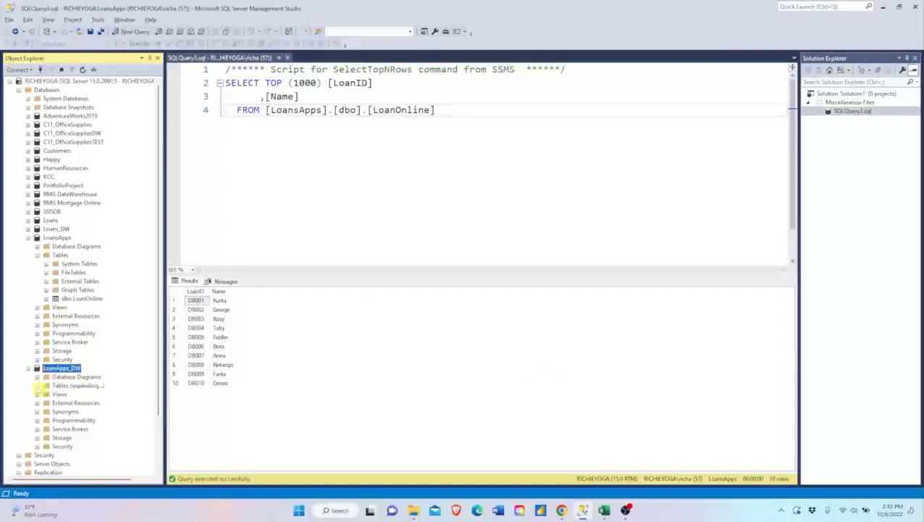
{"action": "right_click", "coordinate": [60, 386]}
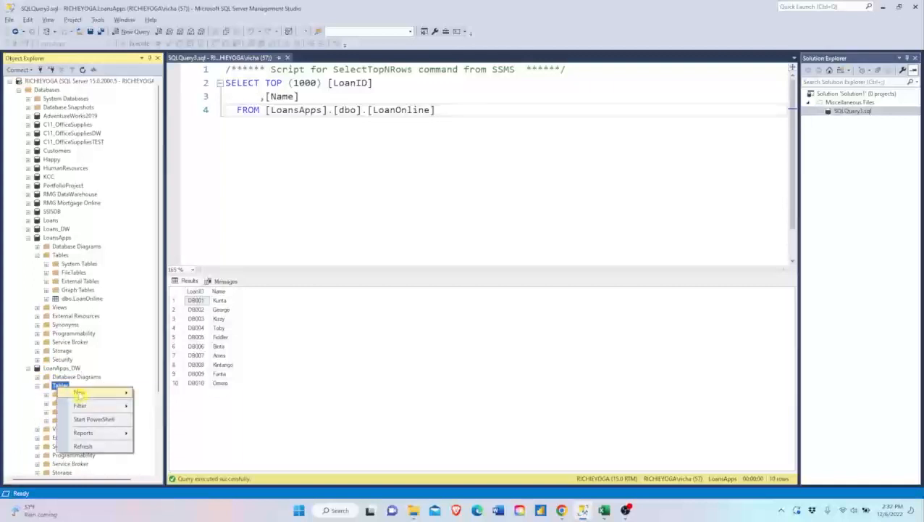
{"action": "mouse_move", "coordinate": [106, 395]}
{"action": "left_click", "coordinate": [157, 393]}
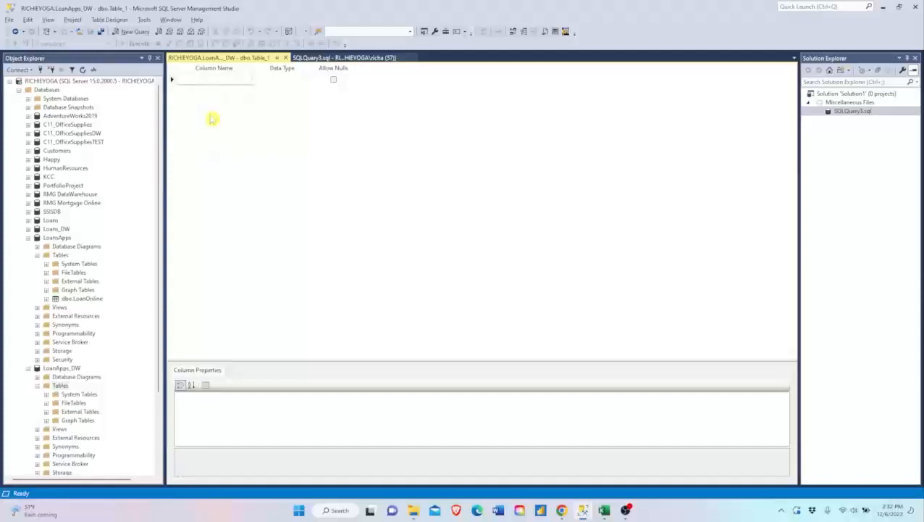
- Define the new table's first column as LoanID with data type varchar(50)
{"action": "left_click", "coordinate": [221, 79]}
{"action": "type", "text": "LoanID"}
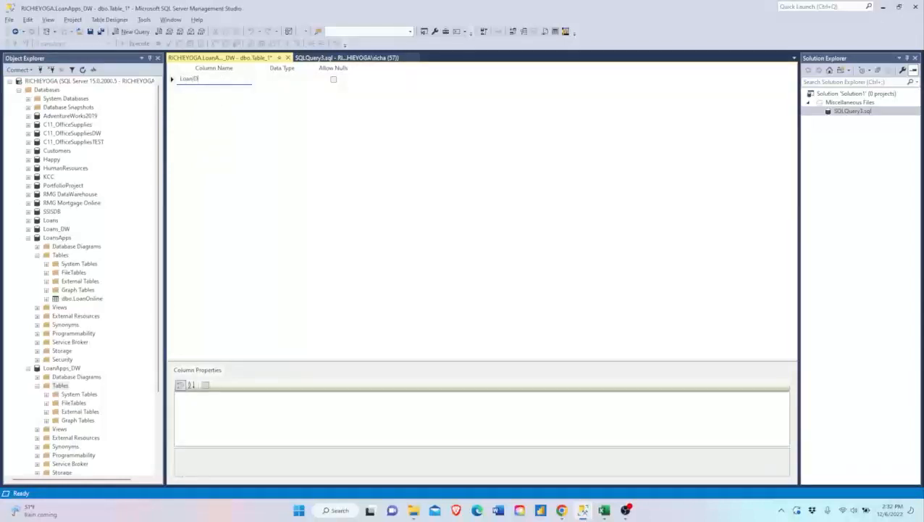
{"action": "key", "text": "Tab"}
{"action": "type", "text": "var"}
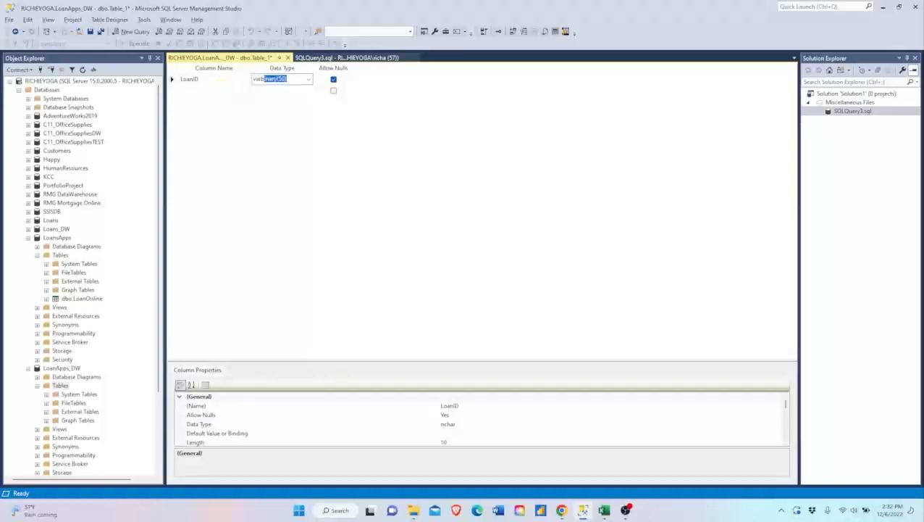
{"action": "type", "text": "char(50)"}
{"action": "key", "text": "Tab"}
{"action": "key", "text": "Tab"}
- Add a second column called Name with data type varchar(50), correcting the capitalization of its name
{"action": "type", "text": "NA"}
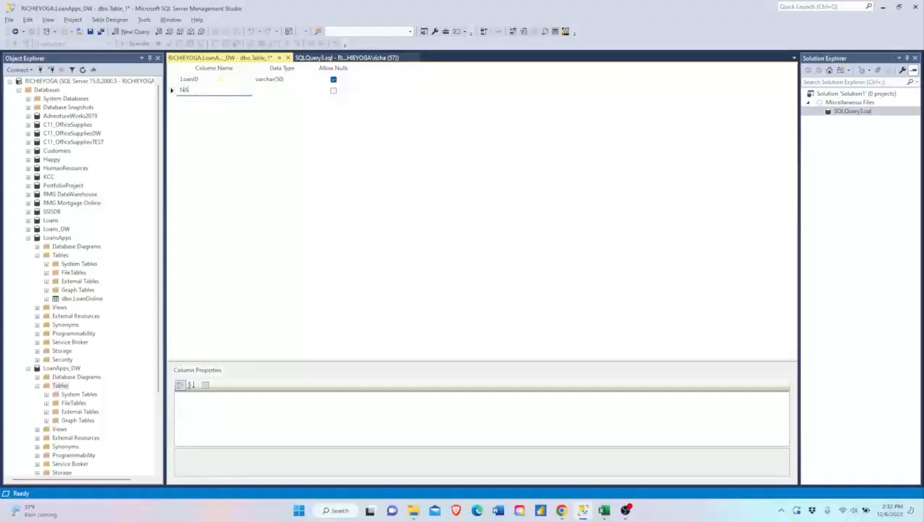
{"action": "key", "text": "Tab"}
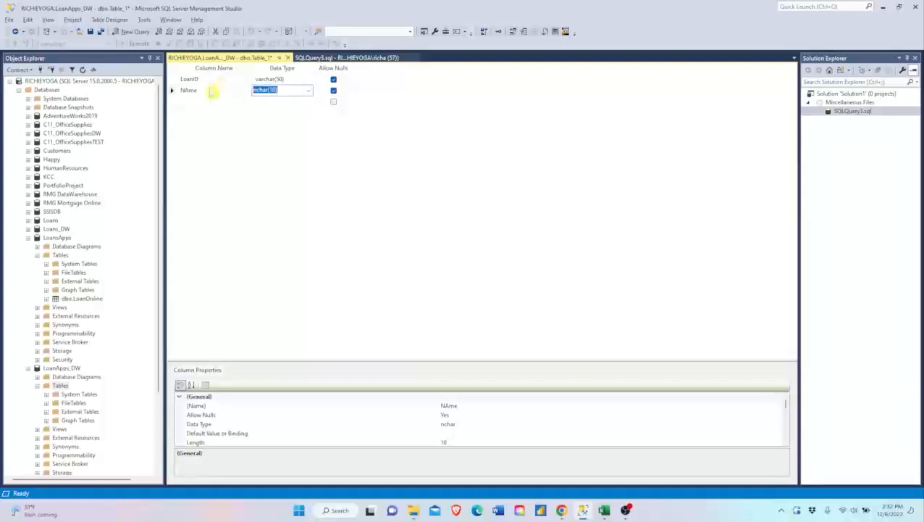
{"action": "left_click", "coordinate": [210, 89]}
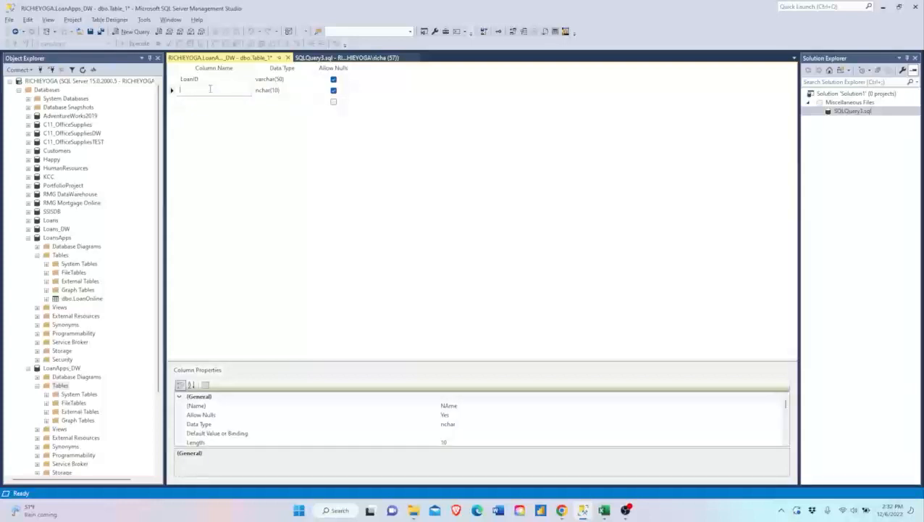
{"action": "key", "text": "Tab"}
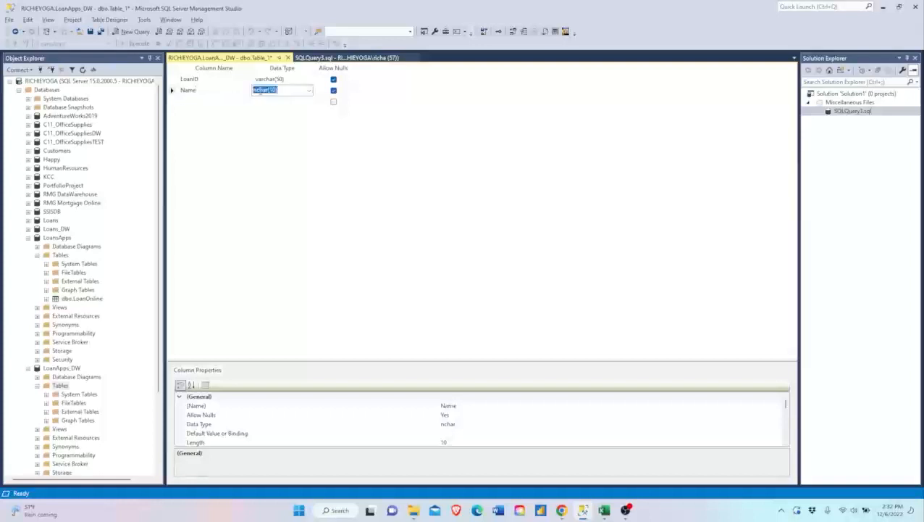
{"action": "type", "text": "varchar"}
{"action": "key", "text": "Tab"}
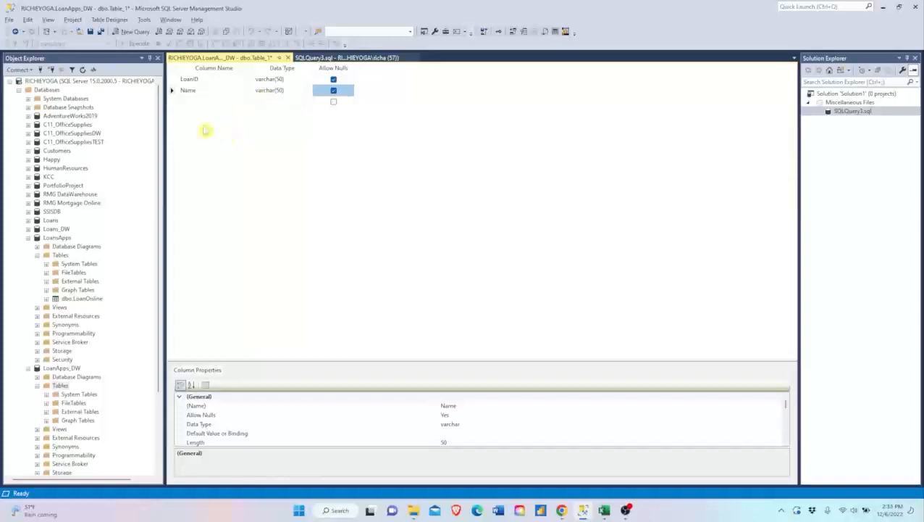
- Save the new table as AllLoans and close its design view
{"action": "left_click", "coordinate": [91, 32]}
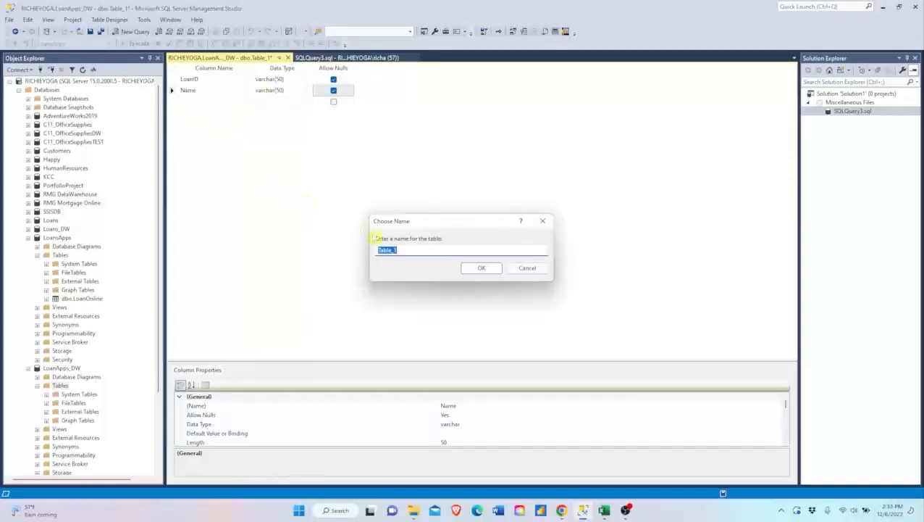
{"action": "type", "text": "Loan"}
{"action": "type", "text": "Al"}
{"action": "left_click", "coordinate": [478, 268]}
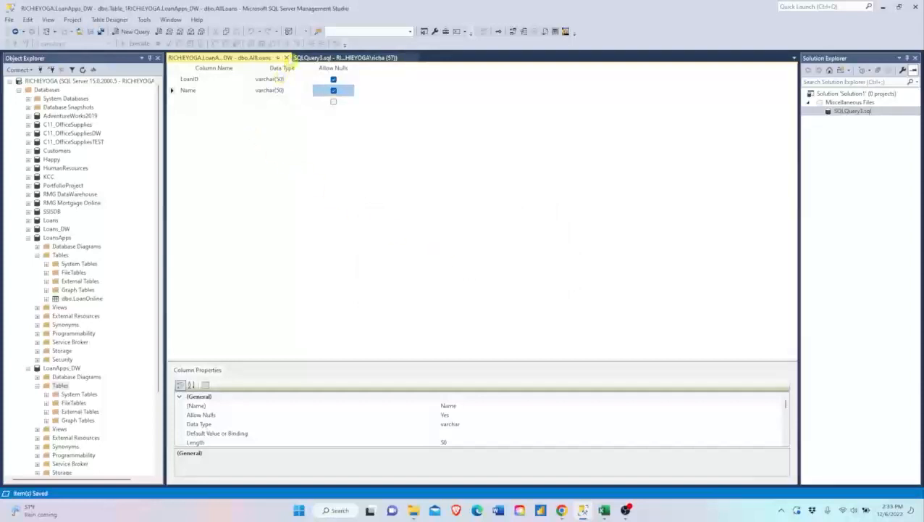
{"action": "left_click", "coordinate": [287, 57]}
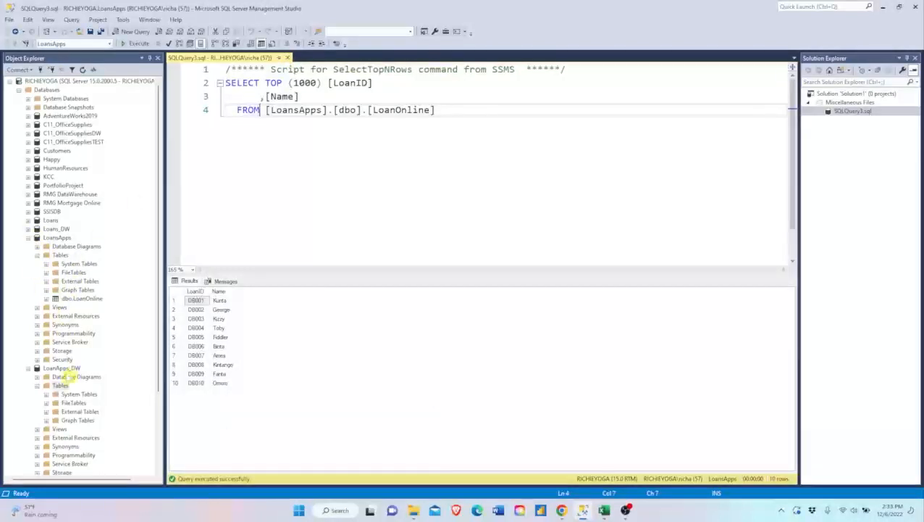
- Refresh the LoanApps_DW database in the object tree
{"action": "left_click", "coordinate": [66, 368]}
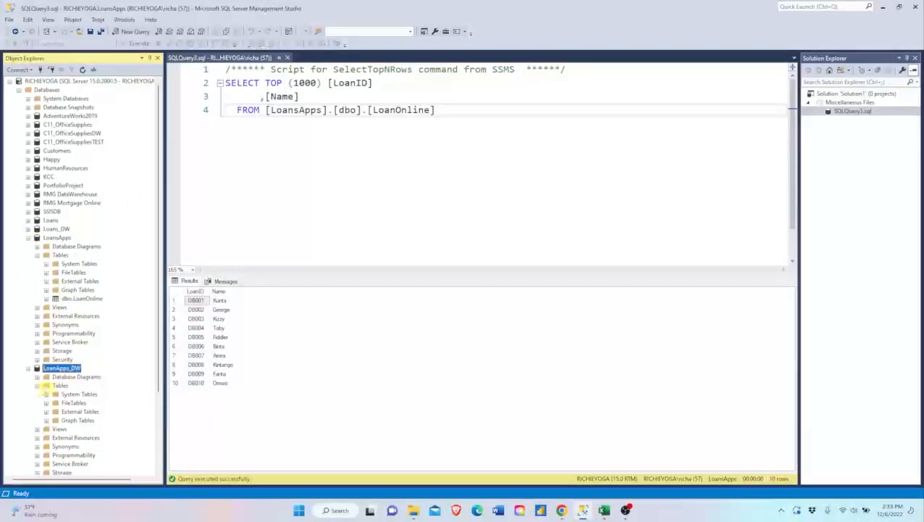
{"action": "right_click", "coordinate": [57, 369]}
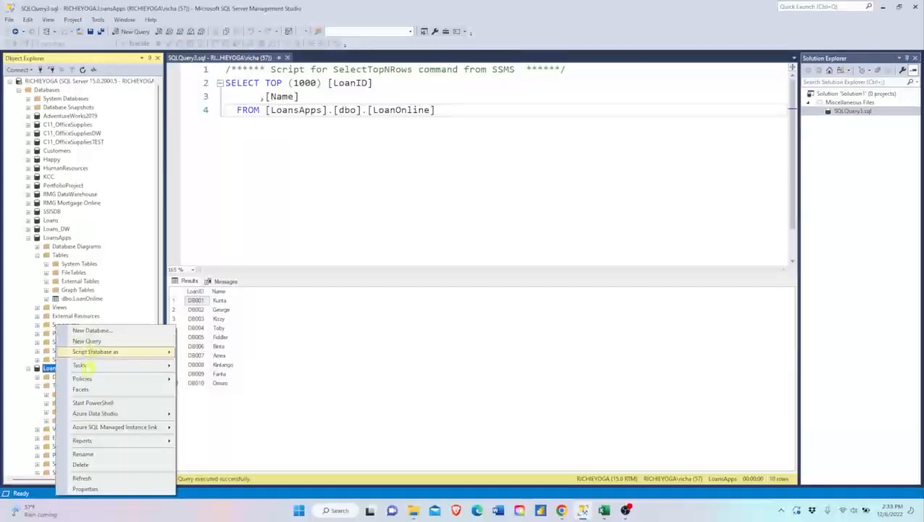
{"action": "left_click", "coordinate": [93, 478]}
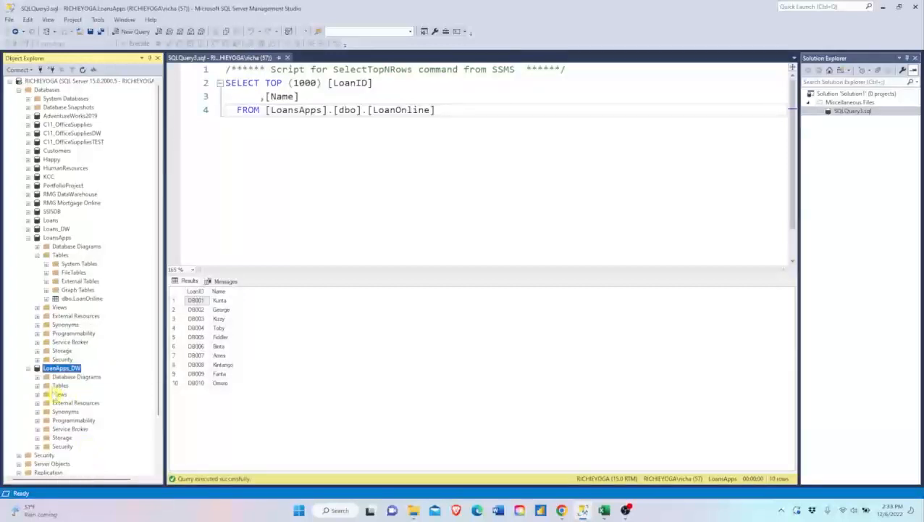
- Query the top 1000 rows of the dbo.AllLoans table in the LoanApps_DW database
{"action": "left_click", "coordinate": [37, 387]}
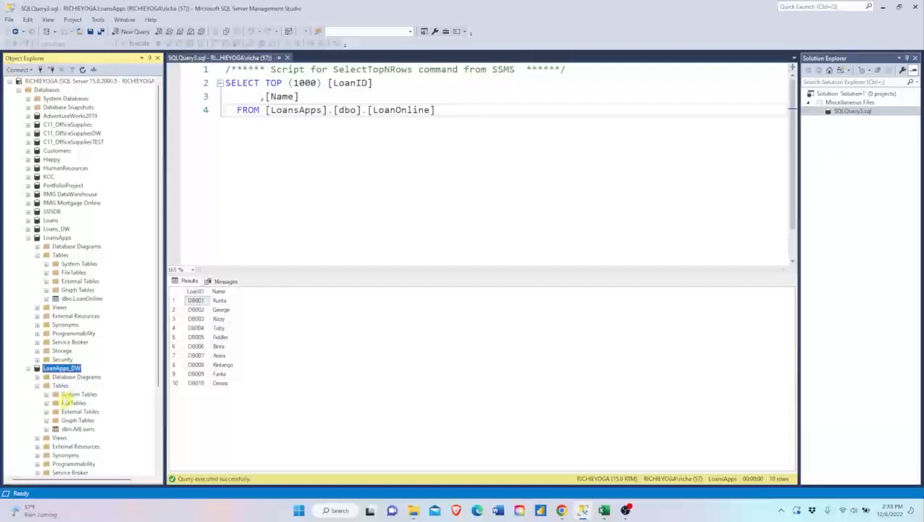
{"action": "left_click", "coordinate": [79, 429]}
{"action": "right_click", "coordinate": [72, 429]}
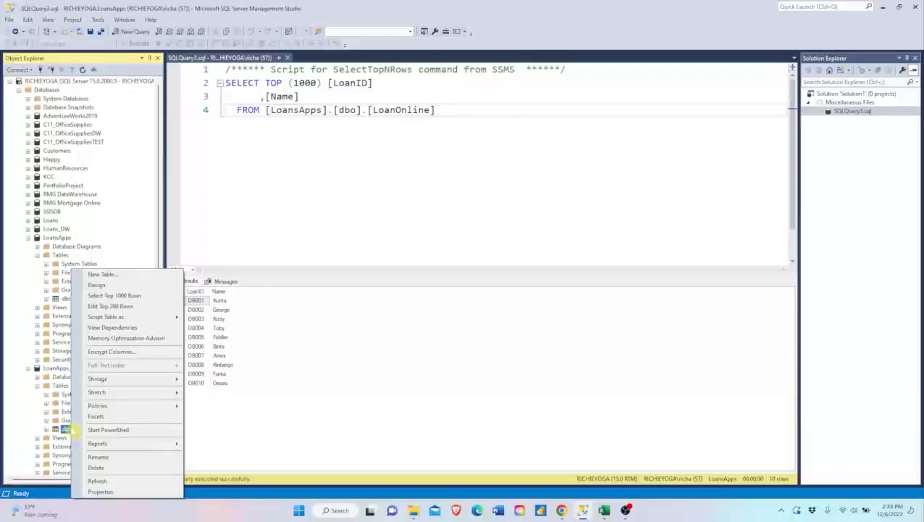
{"action": "left_click", "coordinate": [146, 294]}
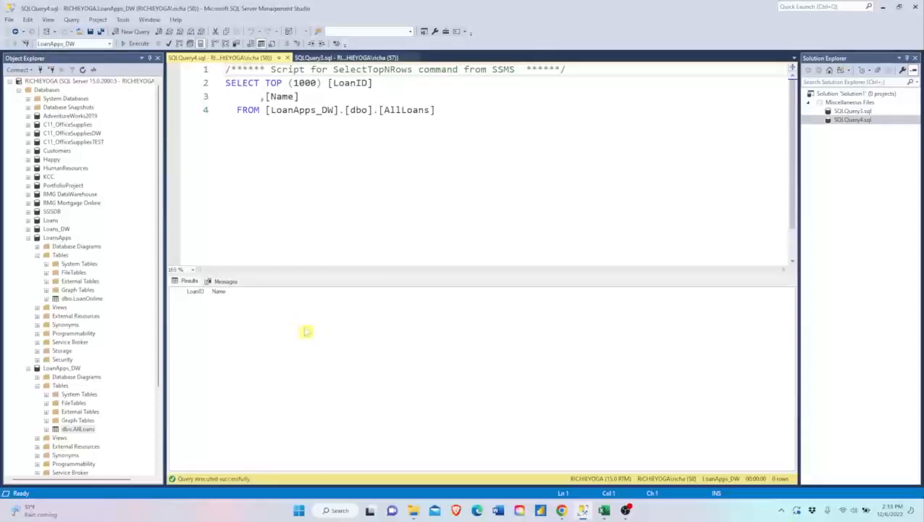
- Replace the row limit and column list in the AllLoans query with *, leaving TOP in place, and run the statement
{"action": "left_click", "coordinate": [237, 109]}
{"action": "key", "text": "ctrl+shift+Up"}
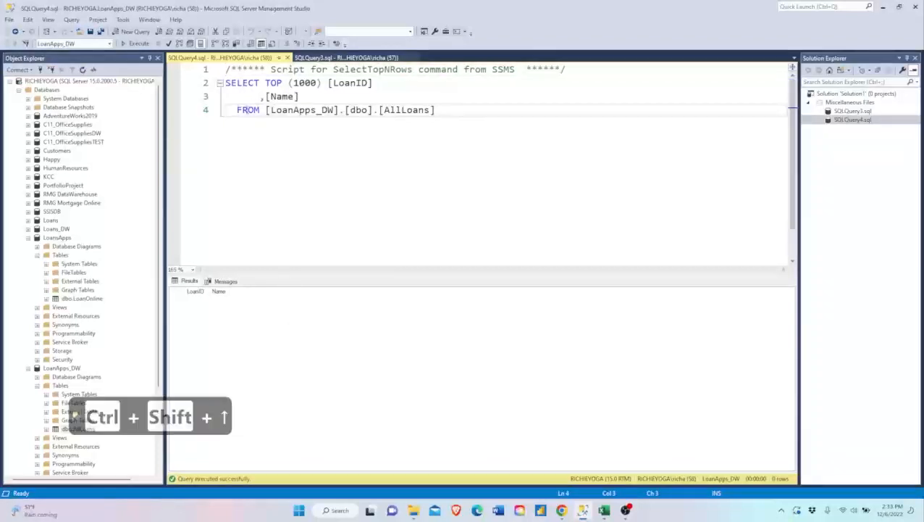
{"action": "key", "text": "shift+Up"}
{"action": "key", "text": "shift+Up"}
{"action": "key", "text": "shift+Right"}
{"action": "key", "text": "shift+Right"}
{"action": "key", "text": "shift+Right"}
{"action": "key", "text": "shift+Right"}
{"action": "key", "text": "shift+Right"}
{"action": "key", "text": "shift+Right"}
{"action": "key", "text": "shift+Right"}
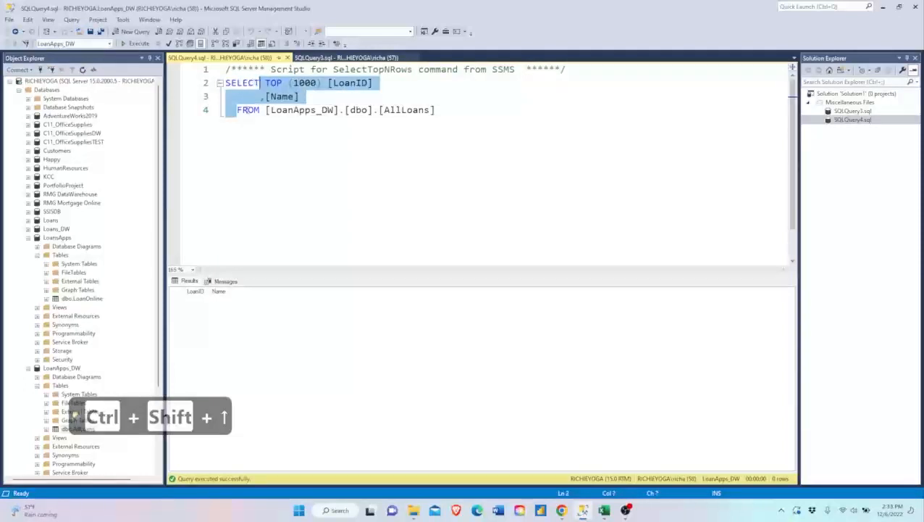
{"action": "key", "text": "shift+Right"}
{"action": "key", "text": "Delete"}
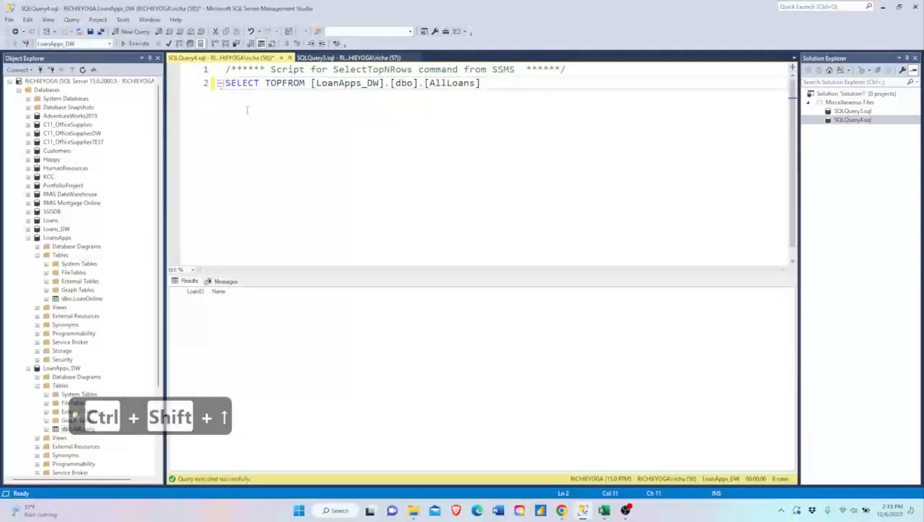
{"action": "type", "text": "*"}
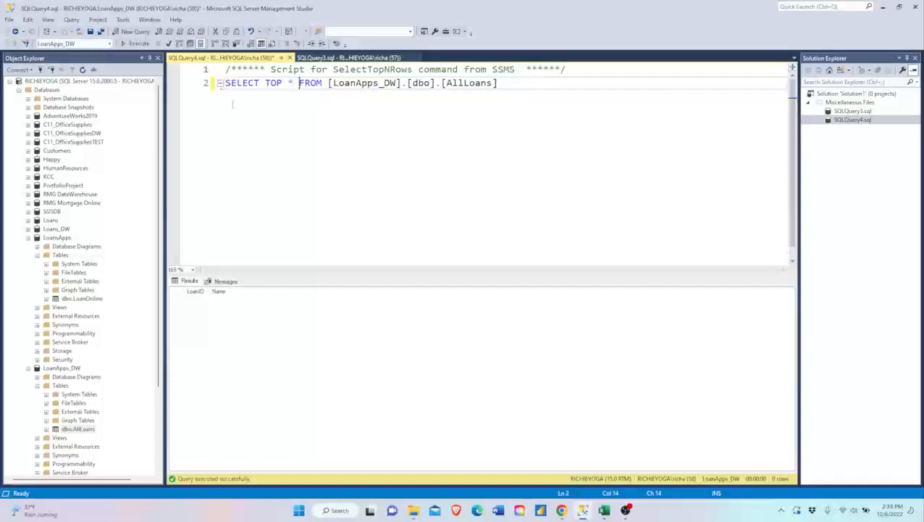
{"action": "left_click", "coordinate": [193, 88]}
{"action": "key", "text": "F5"}
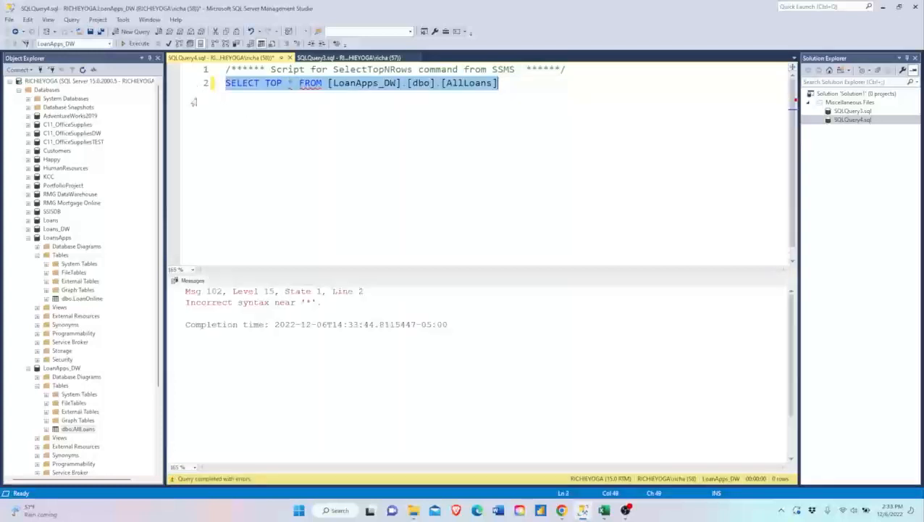
- Remove the TOP keyword from the AllLoans query and run it as a plain SELECT *
{"action": "left_click", "coordinate": [297, 84]}
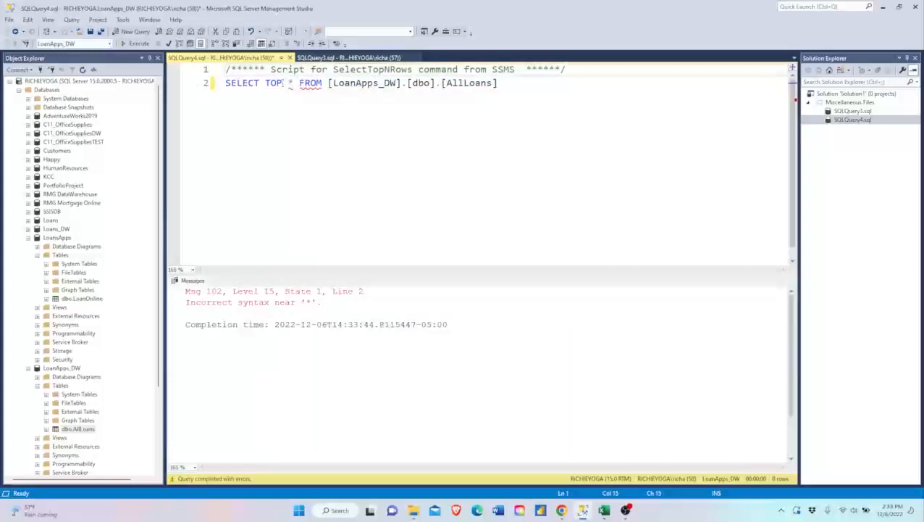
{"action": "double_click", "coordinate": [275, 84]}
{"action": "key", "text": "Delete"}
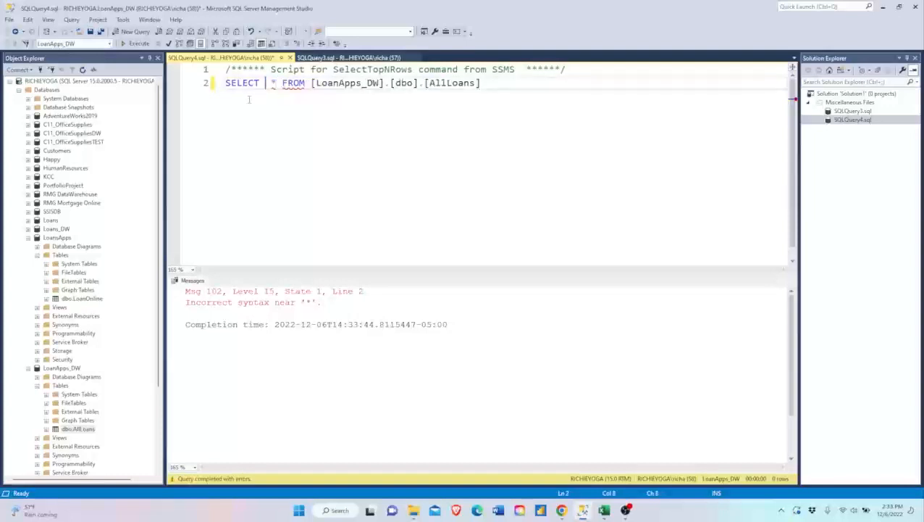
{"action": "left_click", "coordinate": [191, 91]}
{"action": "key", "text": "F5"}
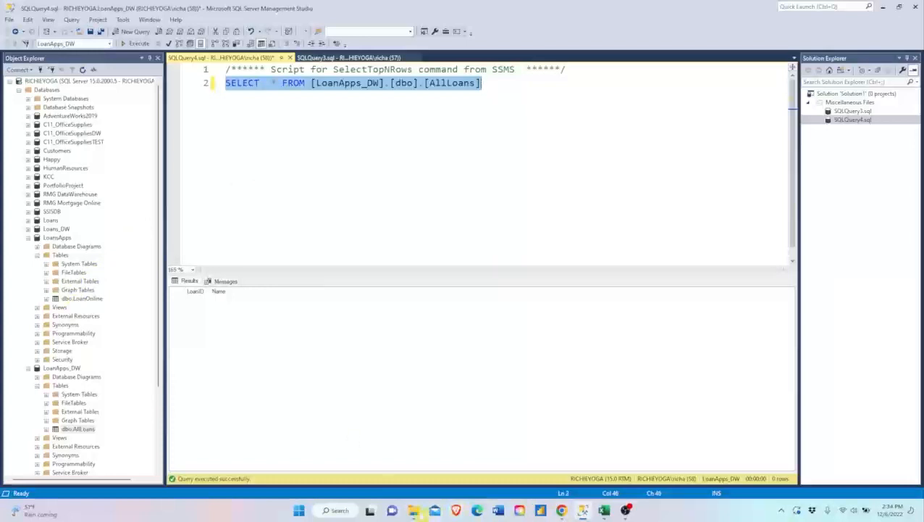
- Bring up the Loans folder, then launch Visual Studio 2019 and continue without code
{"action": "left_click", "coordinate": [413, 510]}
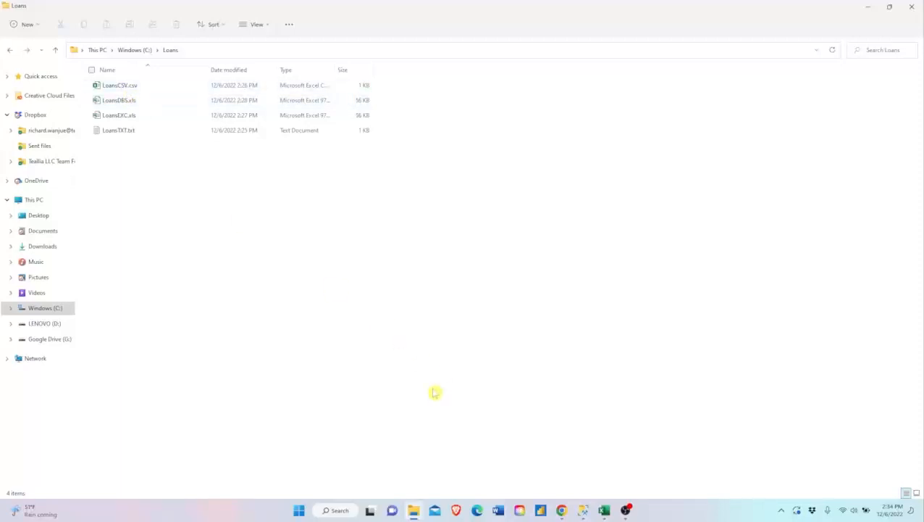
{"action": "key", "text": "super"}
{"action": "type", "text": "visual"}
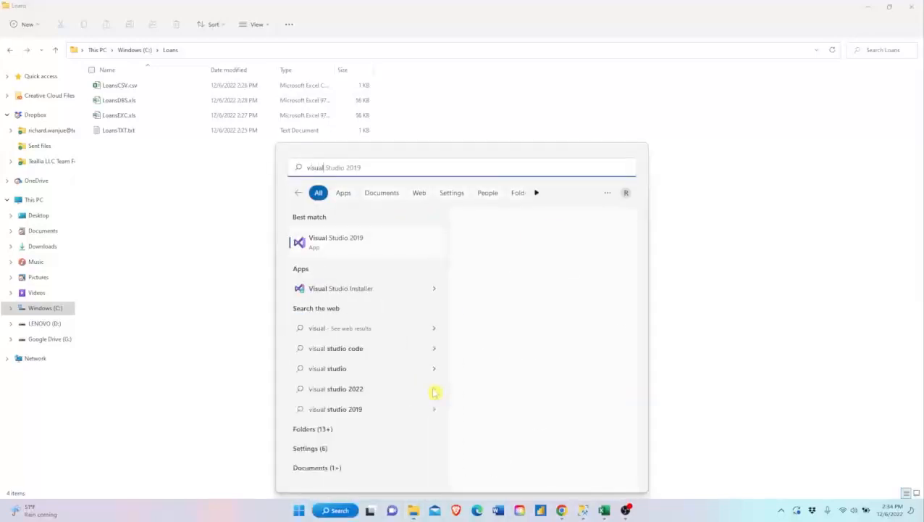
{"action": "key", "text": "Return"}
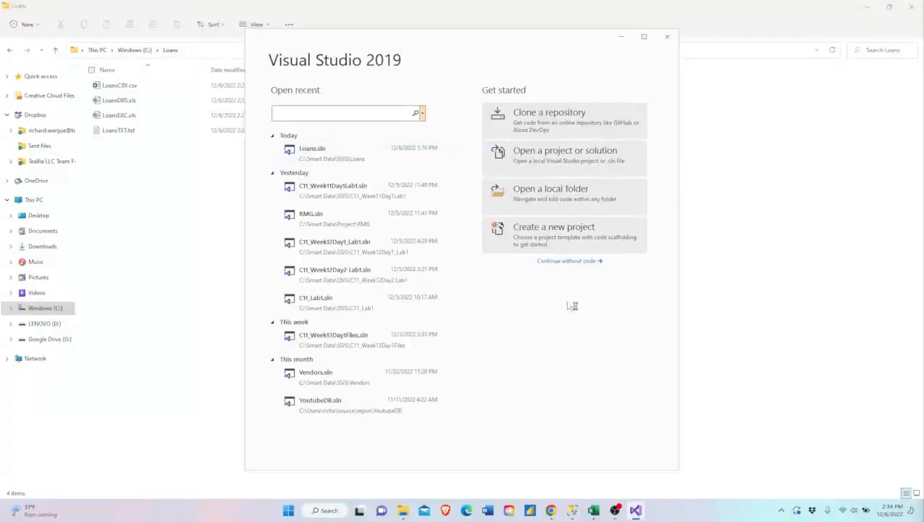
{"action": "left_click", "coordinate": [558, 265]}
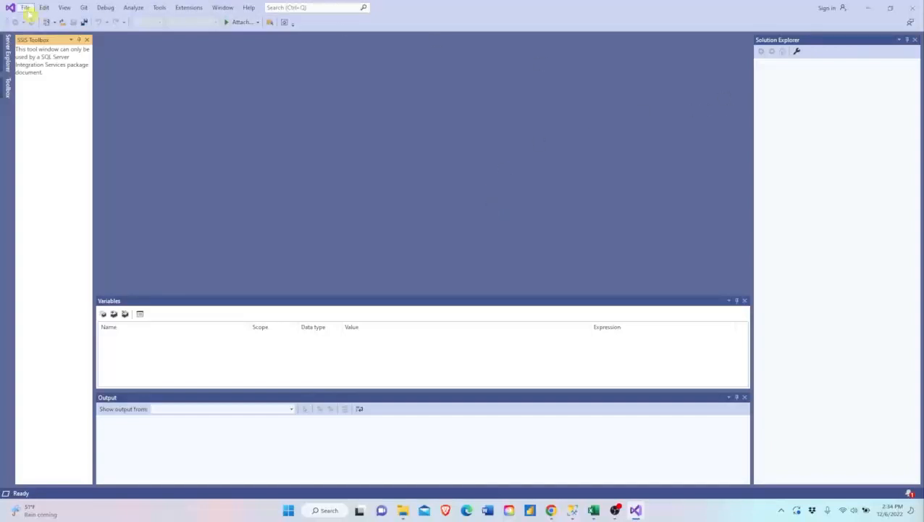
- Start a new project from the Integration Services Project template and name it LoanApplications
{"action": "left_click", "coordinate": [26, 8]}
{"action": "mouse_move", "coordinate": [30, 18]}
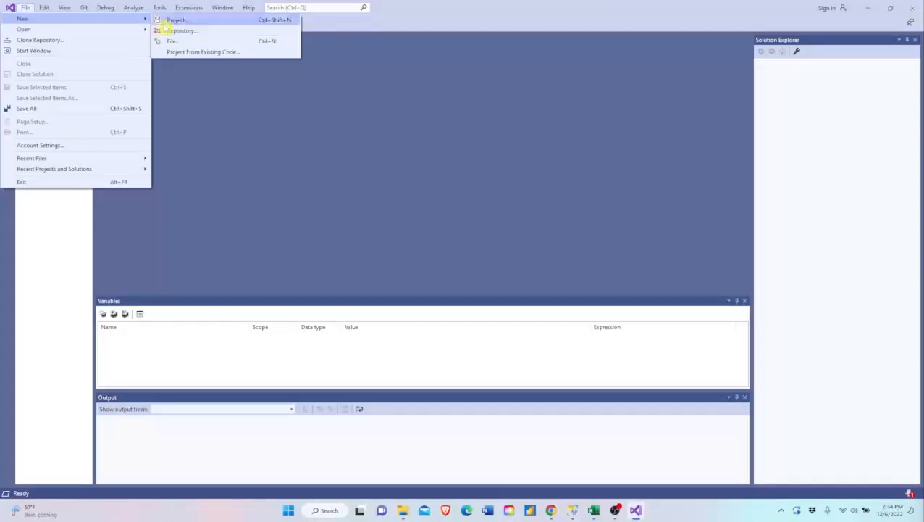
{"action": "left_click", "coordinate": [161, 21]}
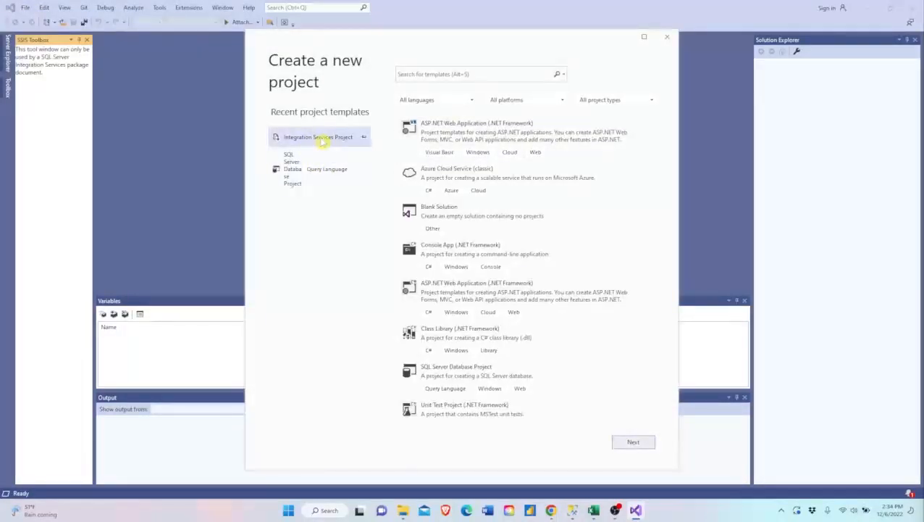
{"action": "left_click", "coordinate": [635, 442]}
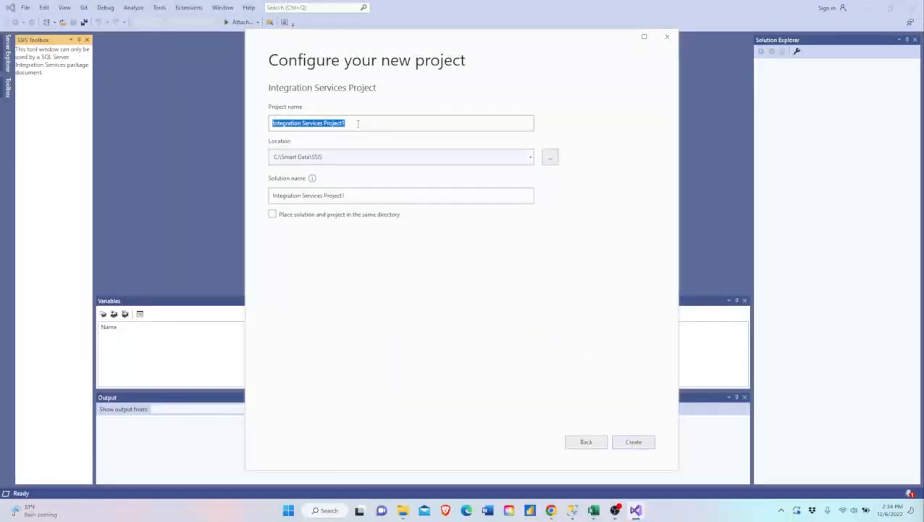
{"action": "type", "text": "Lo"}
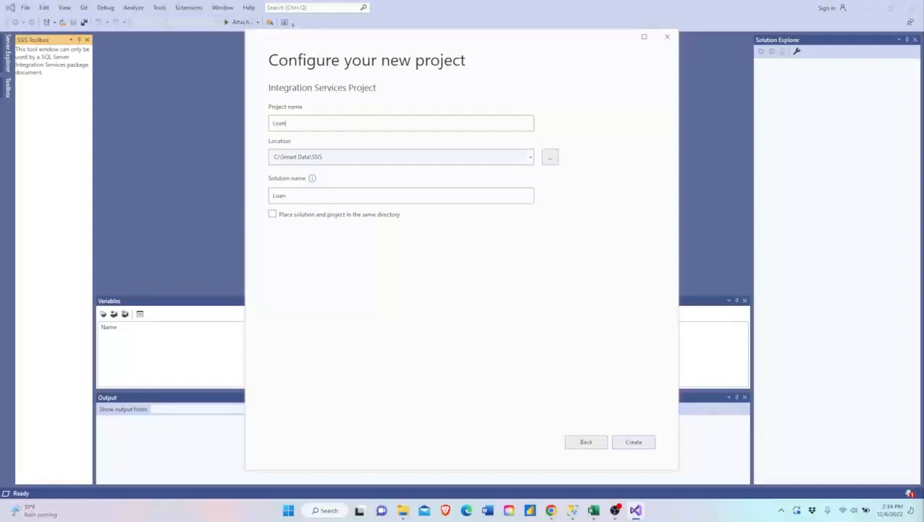
{"action": "type", "text": "anApplications"}
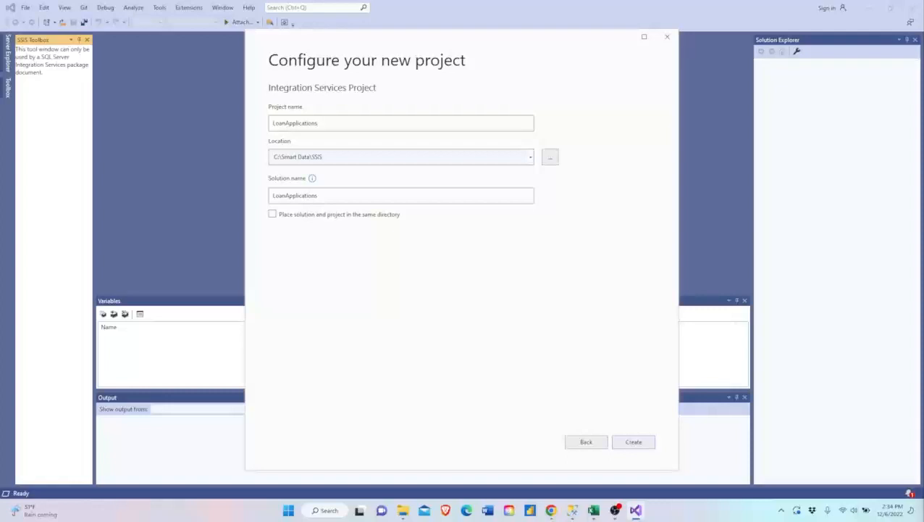
{"action": "left_click", "coordinate": [350, 156]}
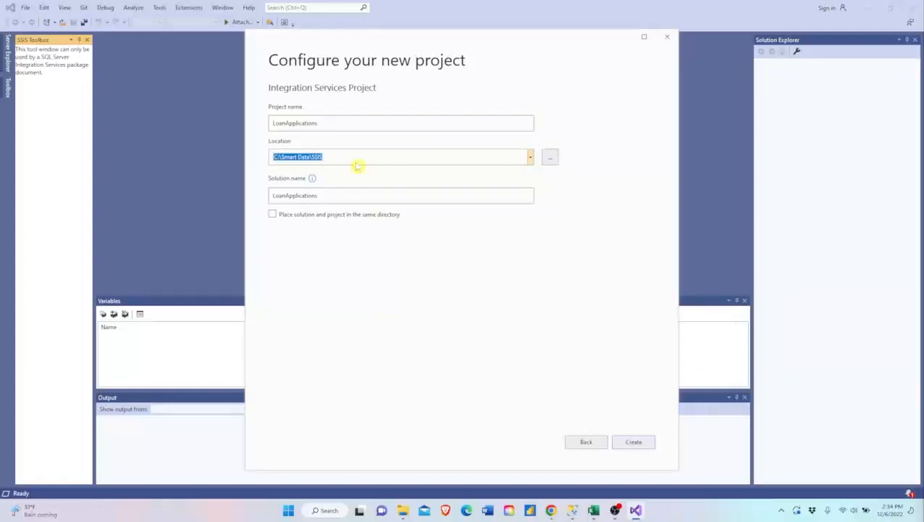
{"action": "left_click", "coordinate": [530, 157]}
{"action": "left_click", "coordinate": [530, 157]}
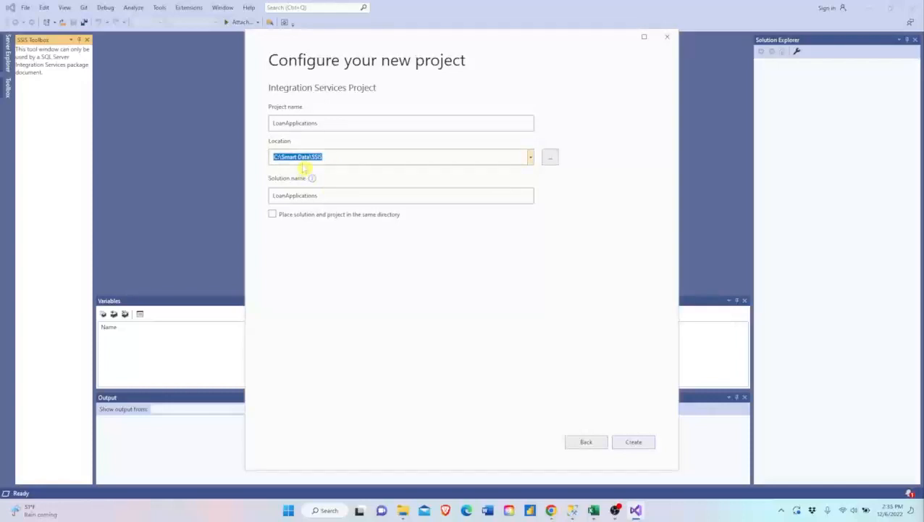
{"action": "left_click", "coordinate": [551, 159]}
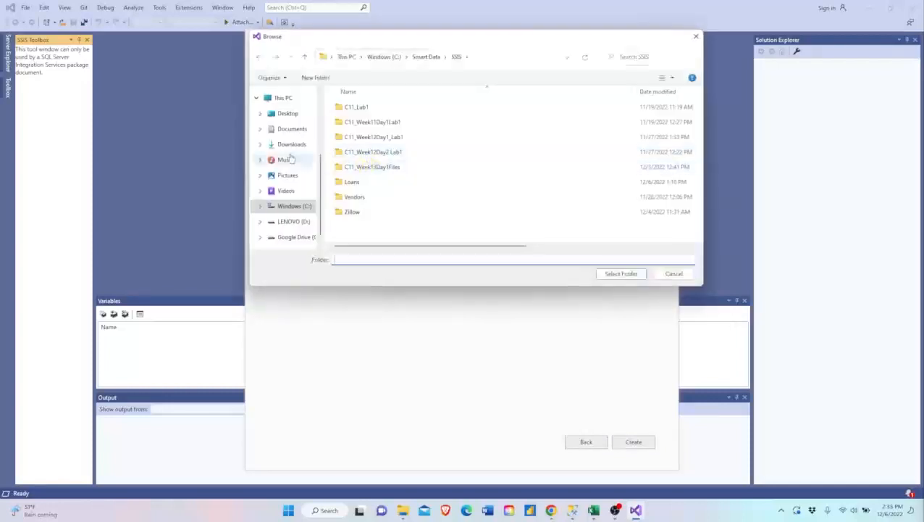
{"action": "left_click", "coordinate": [663, 273]}
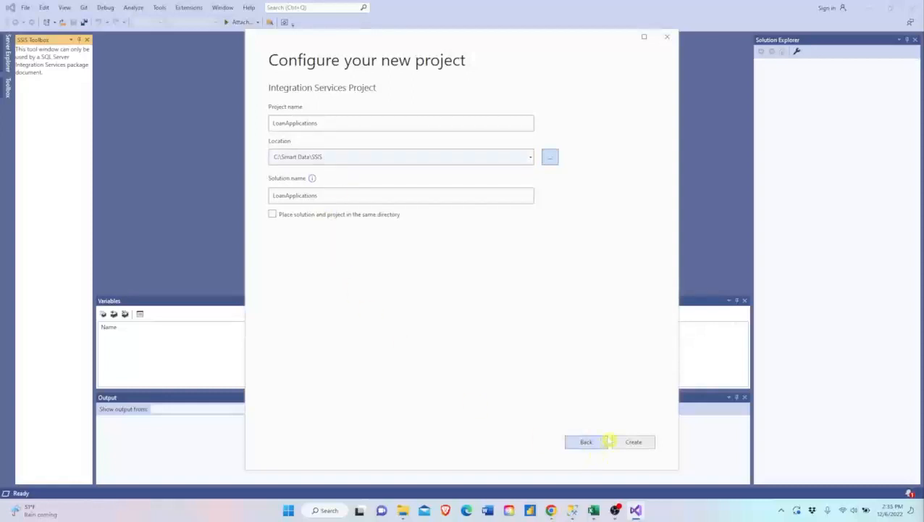
- Create the LoanApplications project in C:\Smart Data\SSIS and close the Getting Started window
{"action": "left_click", "coordinate": [633, 439]}
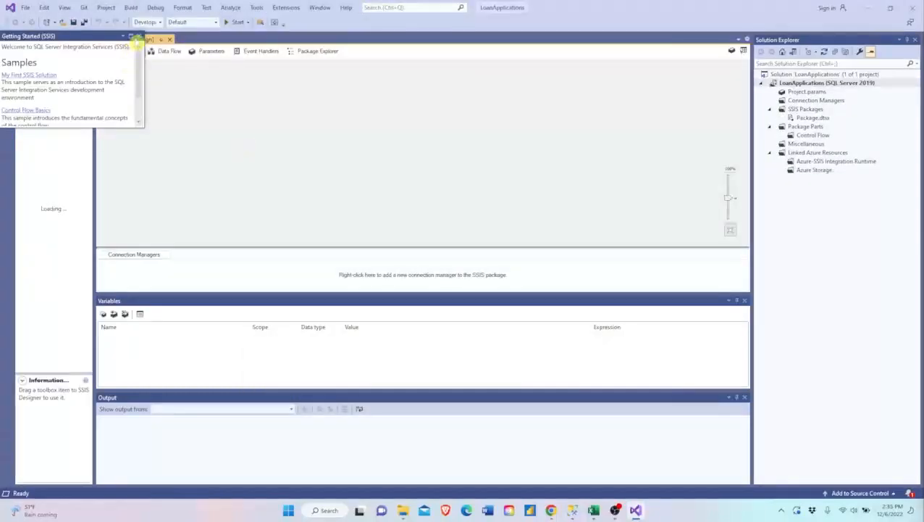
{"action": "left_click", "coordinate": [138, 37]}
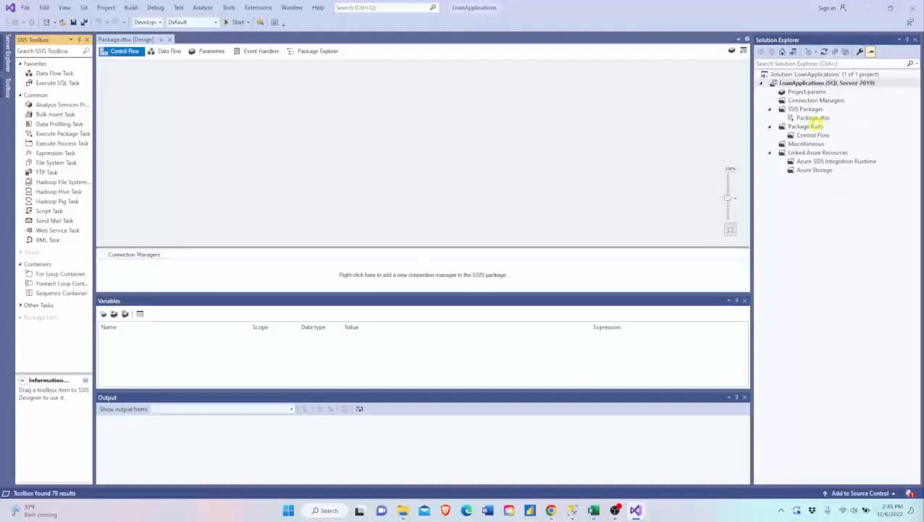
- Rename the SSIS package Package.dtsx as Process Loan Applications.dtsx and decline reloading for all files
{"action": "left_click", "coordinate": [813, 118]}
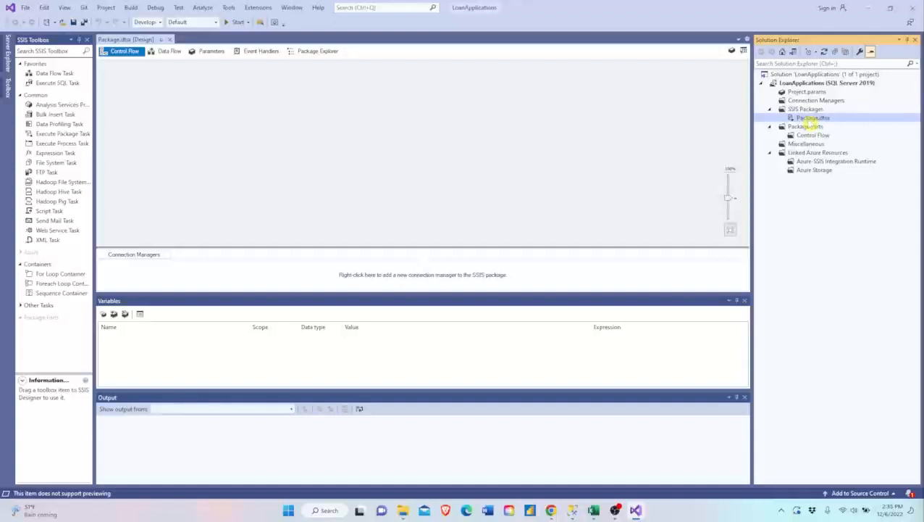
{"action": "right_click", "coordinate": [812, 119]}
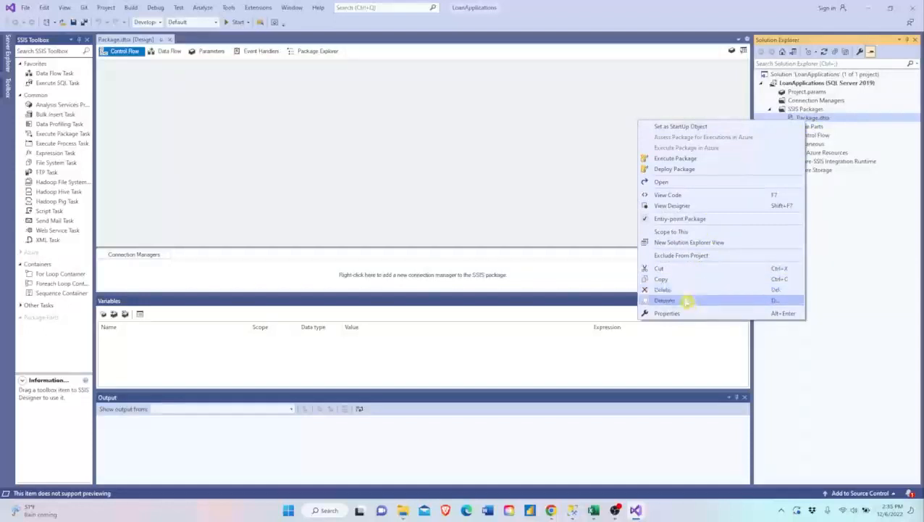
{"action": "left_click", "coordinate": [687, 302]}
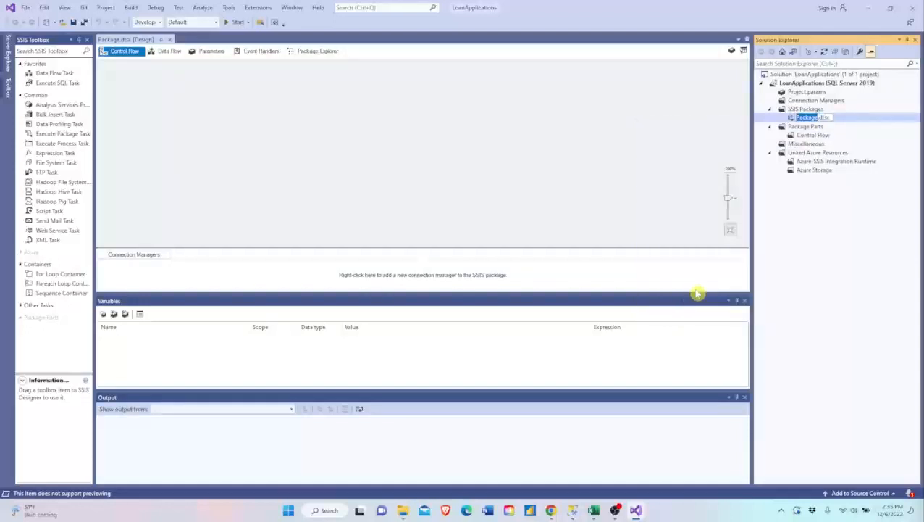
{"action": "type", "text": "Process loans"}
{"action": "key", "text": "BackSpace"}
{"action": "key", "text": "BackSpace"}
{"action": "key", "text": "BackSpace"}
{"action": "key", "text": "BackSpace"}
{"action": "key", "text": "BackSpace"}
{"action": "type", "text": "Loan Applicat"}
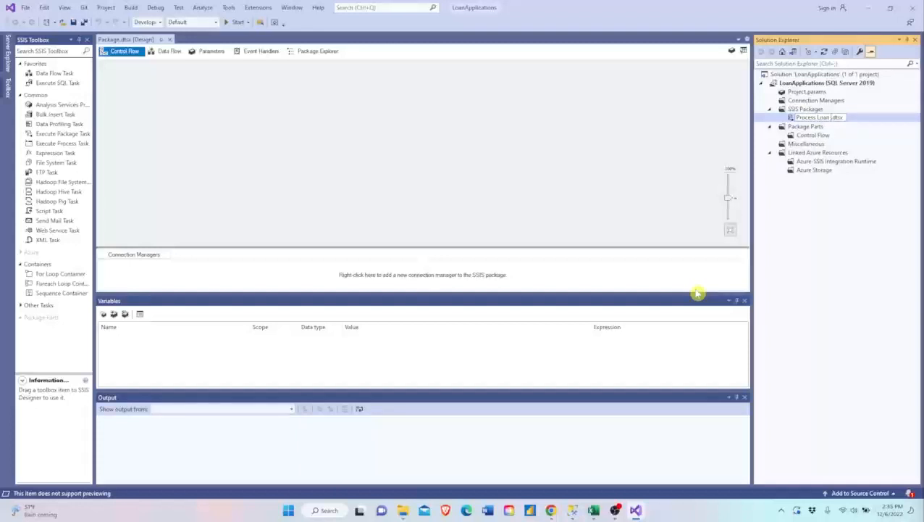
{"action": "type", "text": "ions"}
{"action": "key", "text": "Return"}
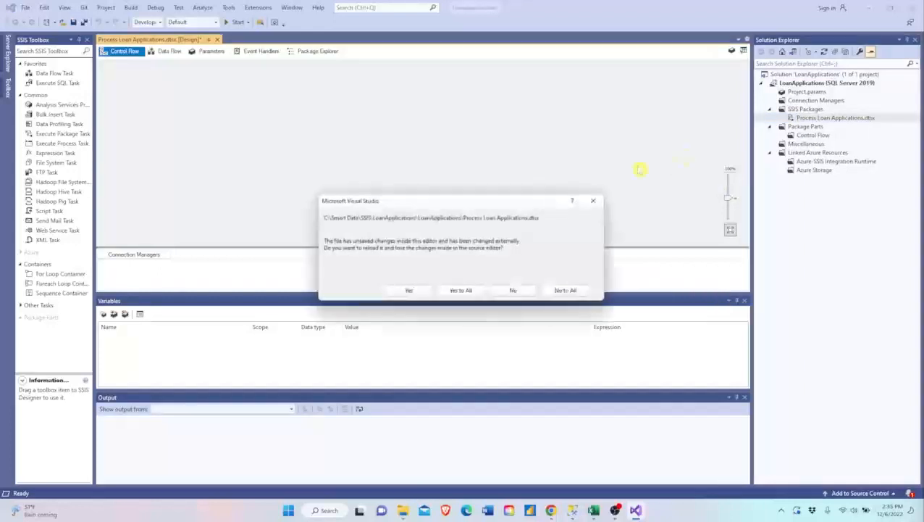
{"action": "left_click", "coordinate": [559, 292]}
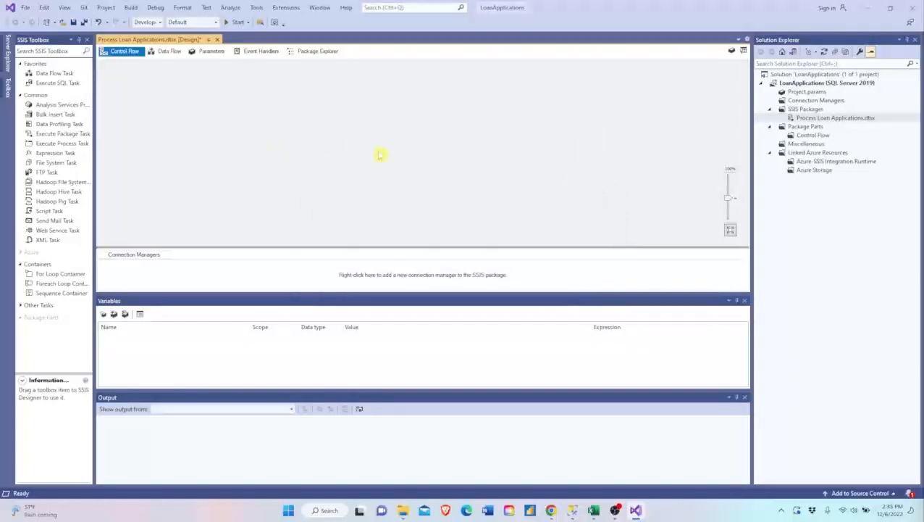
{"action": "left_click", "coordinate": [825, 119]}
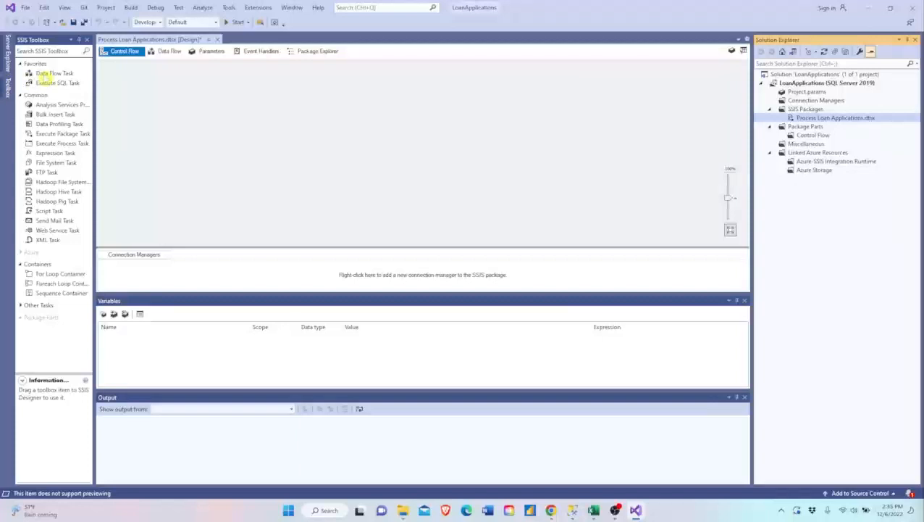
- Add a Data Flow Task to the package's control flow and name it Load Loan Applications
{"action": "left_click", "coordinate": [45, 75]}
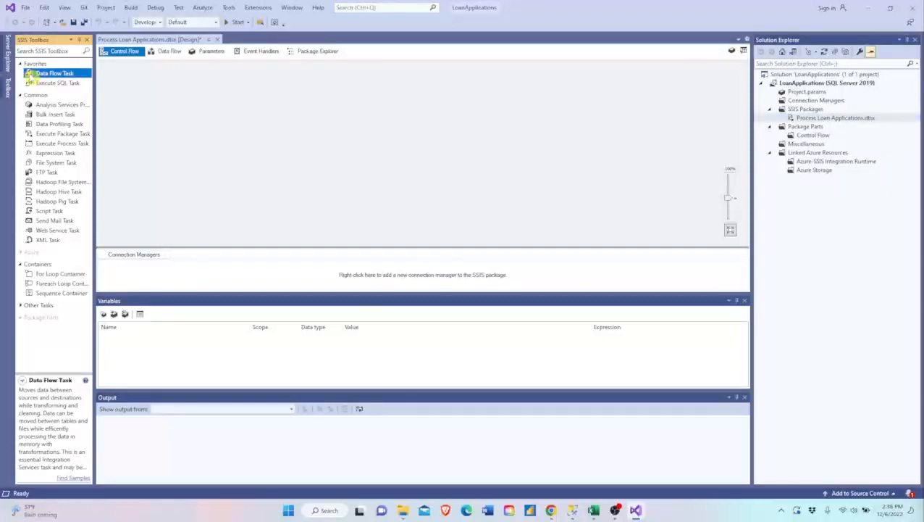
{"action": "left_click_drag", "start_coordinate": [30, 76], "coordinate": [134, 84]}
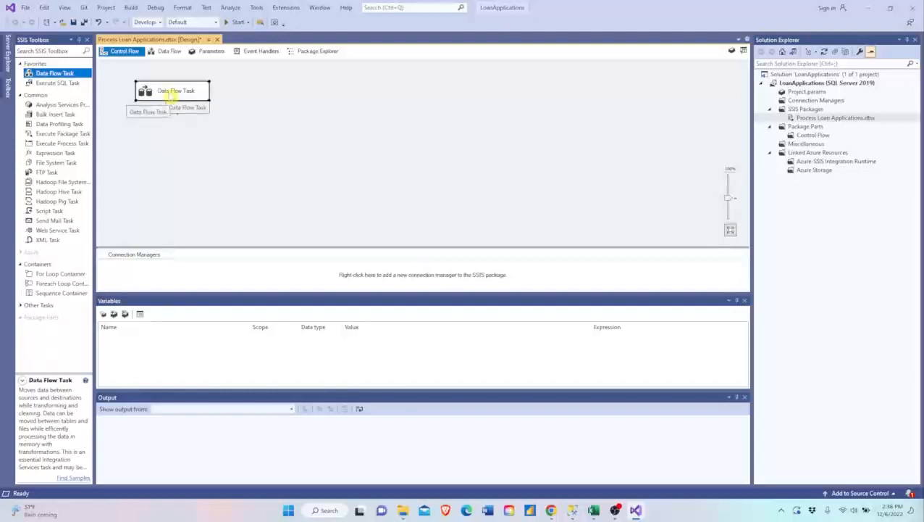
{"action": "left_click", "coordinate": [191, 93]}
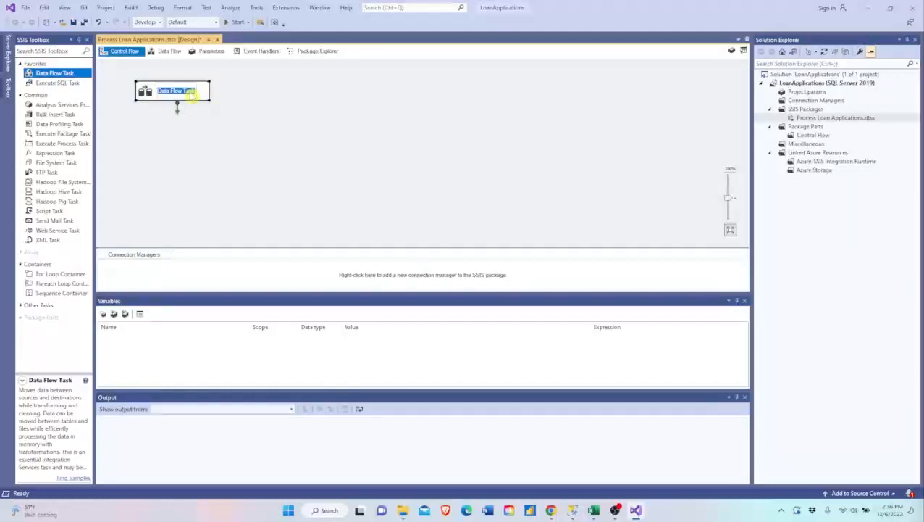
{"action": "type", "text": "Load"}
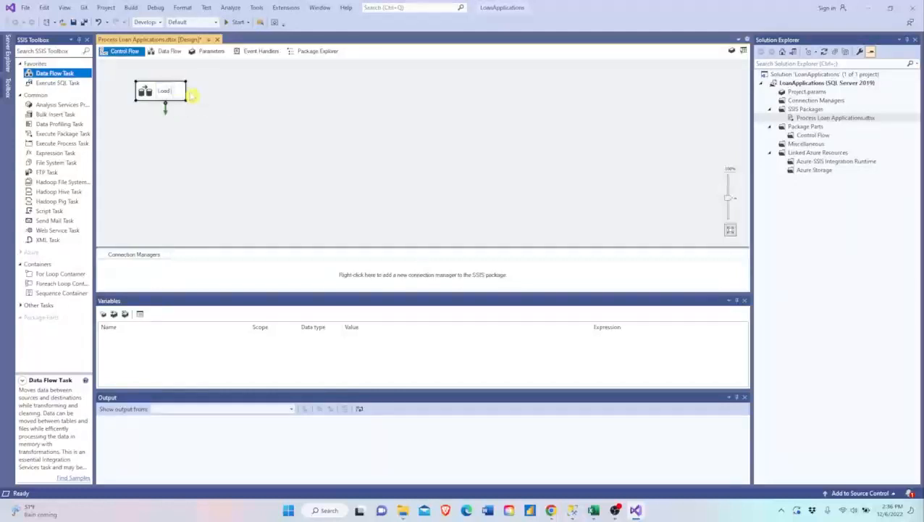
{"action": "type", "text": " Loan Applicatio"}
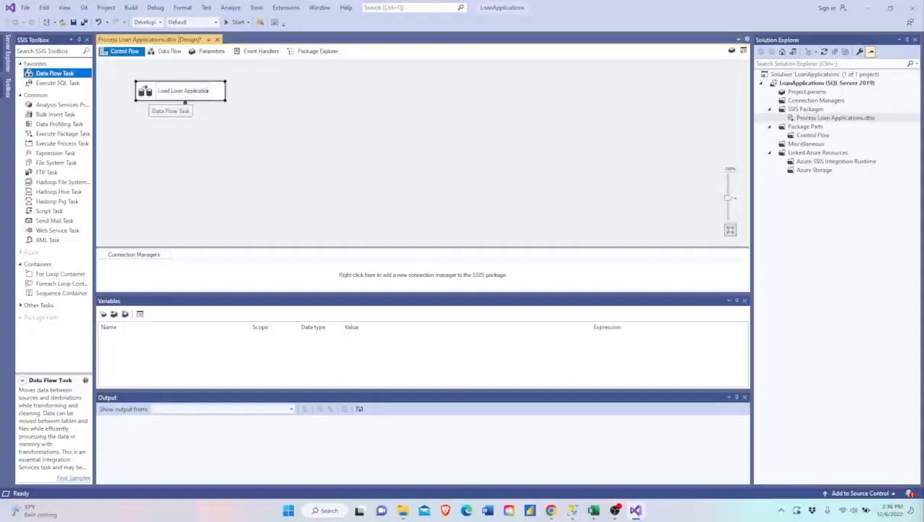
{"action": "type", "text": "ns"}
{"action": "left_click", "coordinate": [258, 123]}
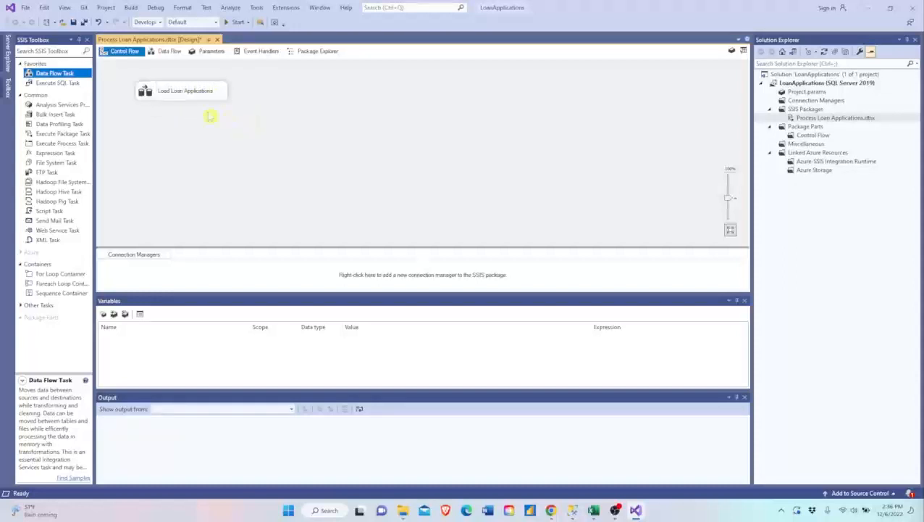
- Open the Load Loan Applications data flow and add a Flat File Source named TXT Source
{"action": "double_click", "coordinate": [145, 93]}
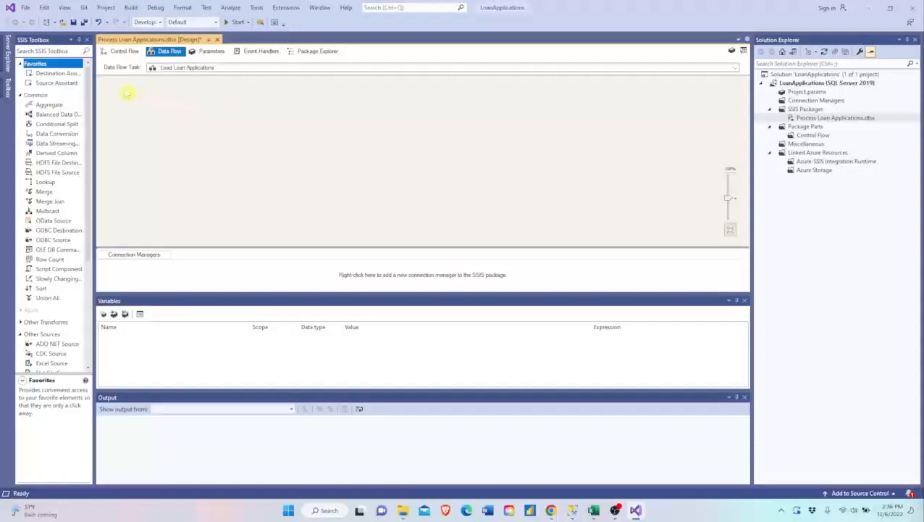
{"action": "left_click", "coordinate": [65, 53]}
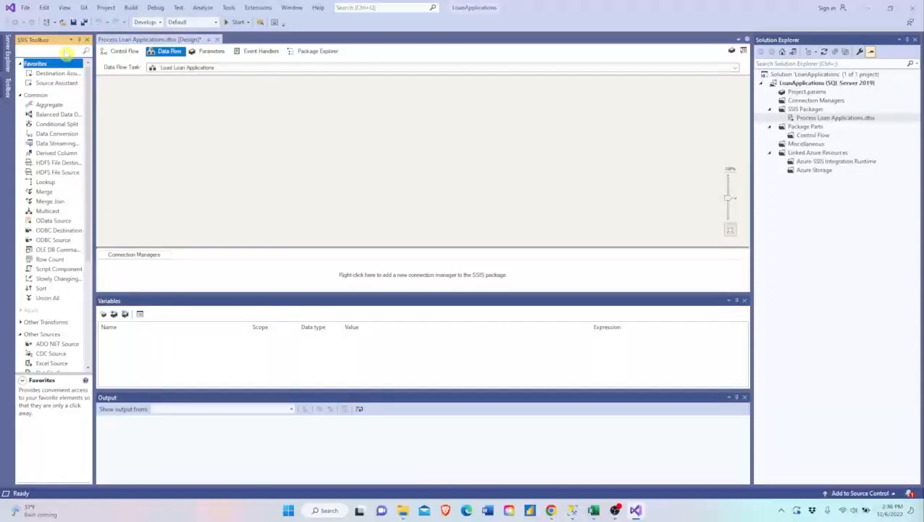
{"action": "type", "text": "flat"}
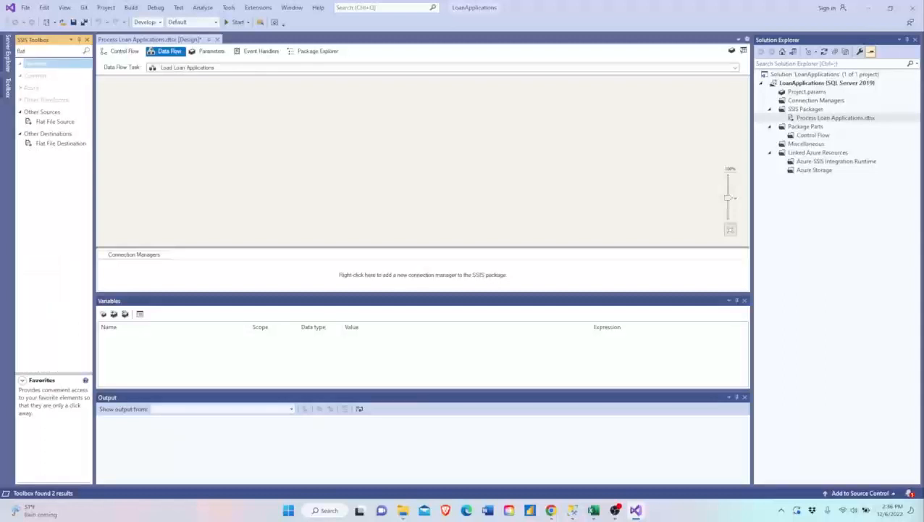
{"action": "left_click_drag", "start_coordinate": [56, 122], "coordinate": [157, 103]}
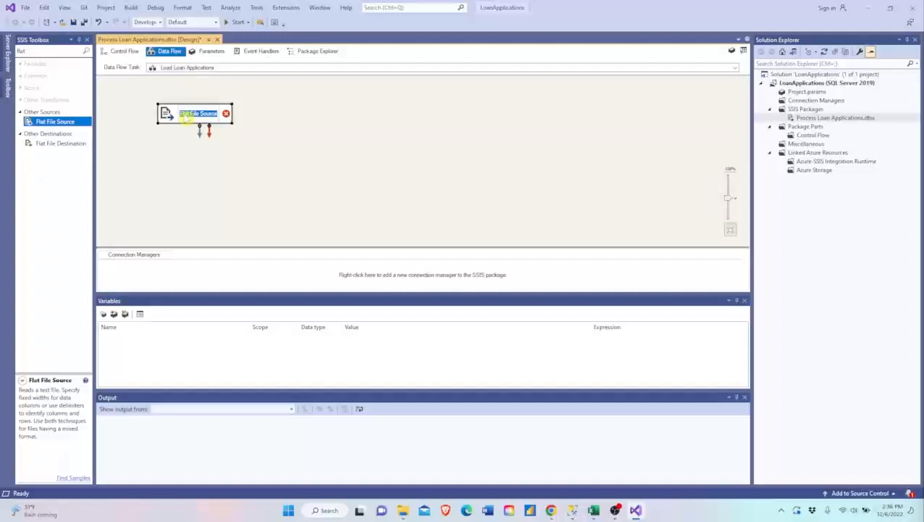
{"action": "type", "text": "TXT"}
{"action": "key", "text": "Return"}
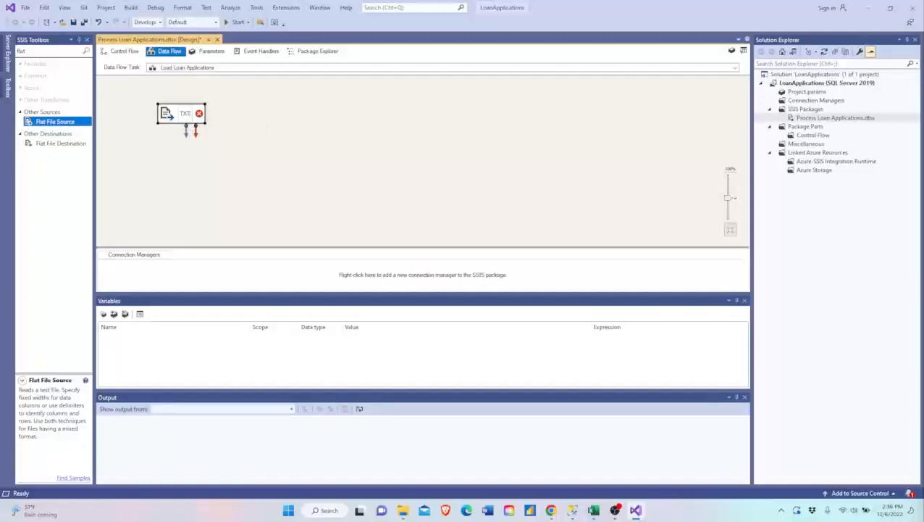
{"action": "type", "text": "Source"}
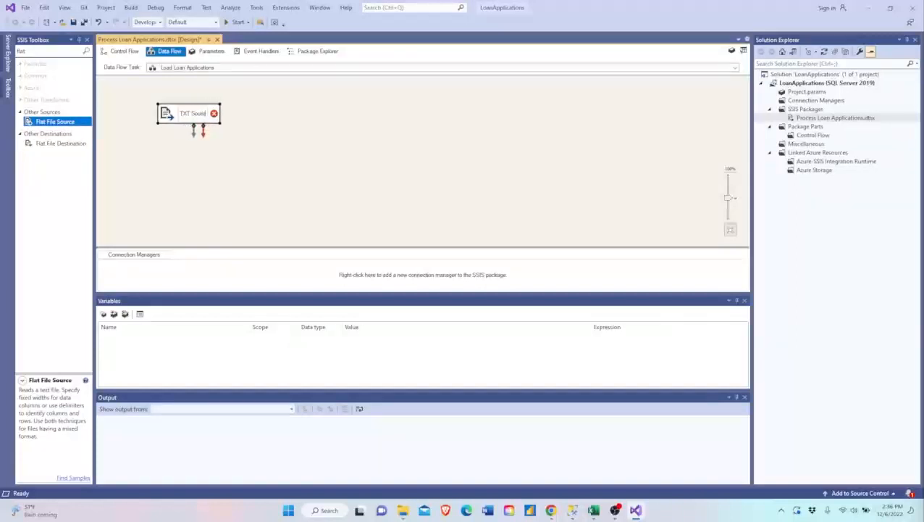
{"action": "left_click", "coordinate": [176, 138]}
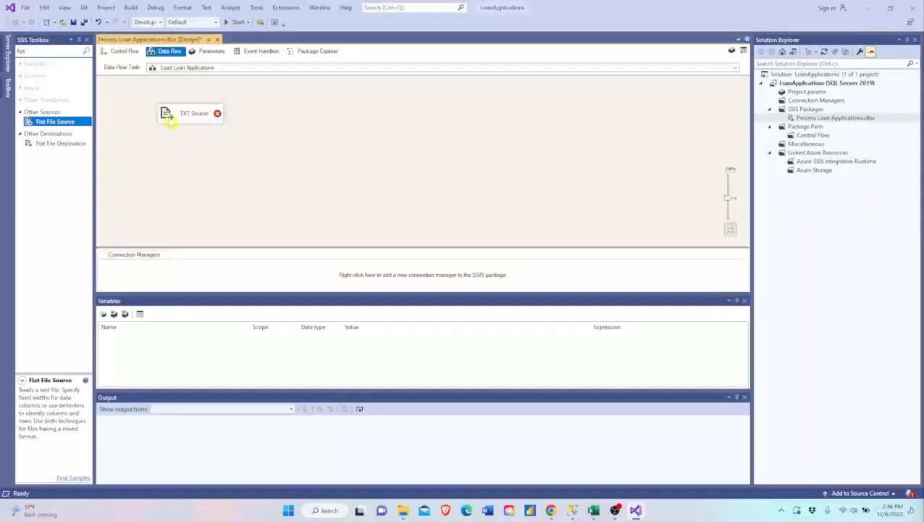
- Create a new flat file connection for TXT Source and name it Text Connection Manager
{"action": "double_click", "coordinate": [171, 118]}
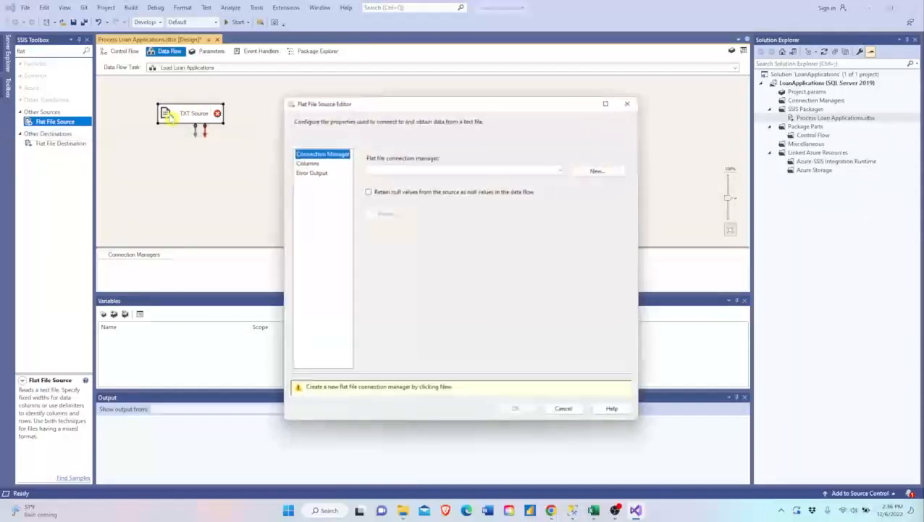
{"action": "left_click", "coordinate": [595, 169]}
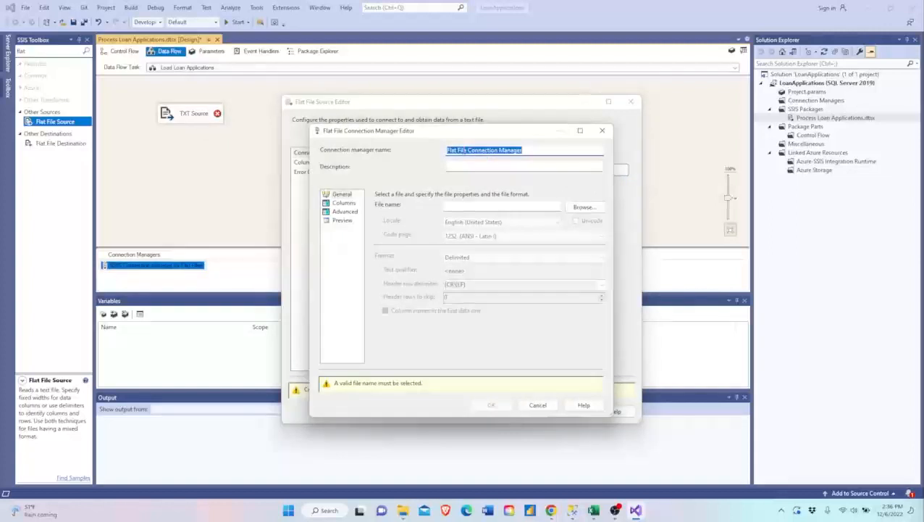
{"action": "left_click", "coordinate": [465, 150]}
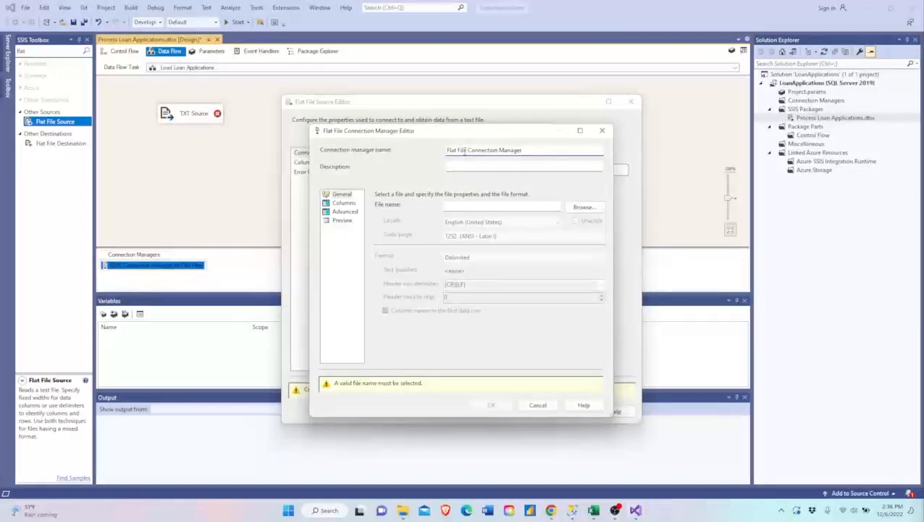
{"action": "key", "text": "BackSpace"}
{"action": "key", "text": "BackSpace"}
{"action": "key", "text": "BackSpace"}
{"action": "key", "text": "BackSpace"}
{"action": "key", "text": "BackSpace"}
{"action": "key", "text": "BackSpace"}
{"action": "key", "text": "BackSpace"}
{"action": "key", "text": "BackSpace"}
{"action": "key", "text": "BackSpace"}
{"action": "type", "text": "Text"}
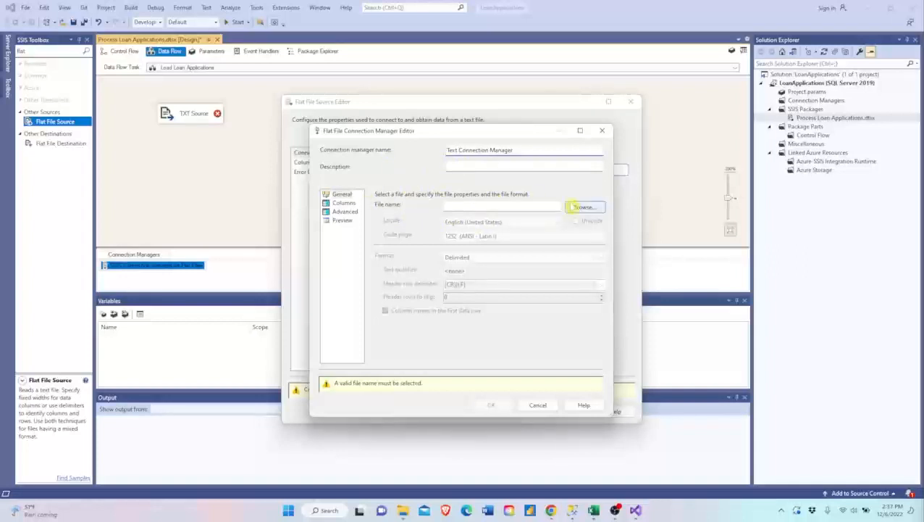
- Select C:\Loans\LoansTXT.txt as the file for Text Connection Manager
{"action": "left_click", "coordinate": [580, 208]}
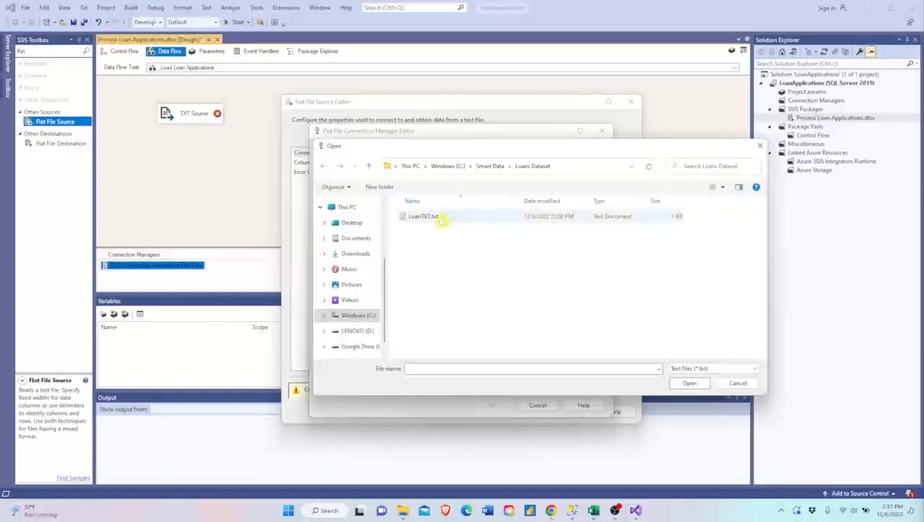
{"action": "left_click", "coordinate": [489, 166]}
{"action": "left_click", "coordinate": [447, 166]}
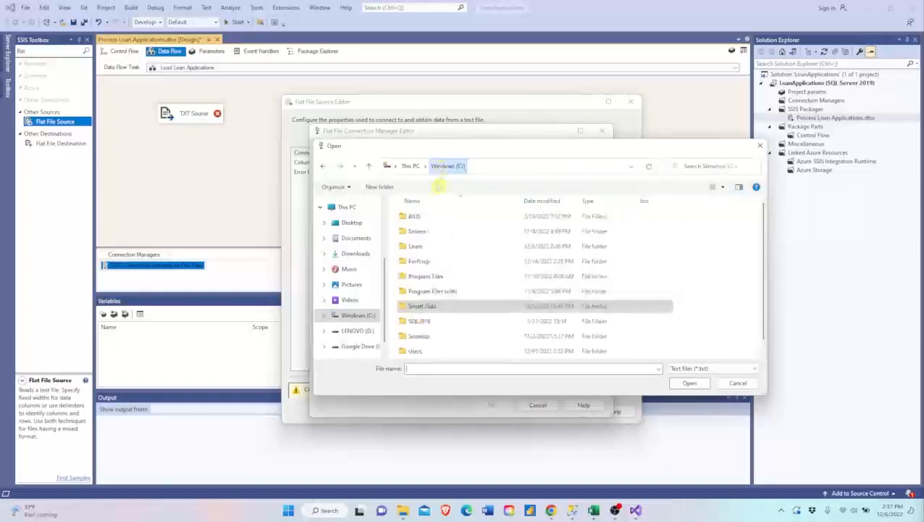
{"action": "double_click", "coordinate": [415, 247]}
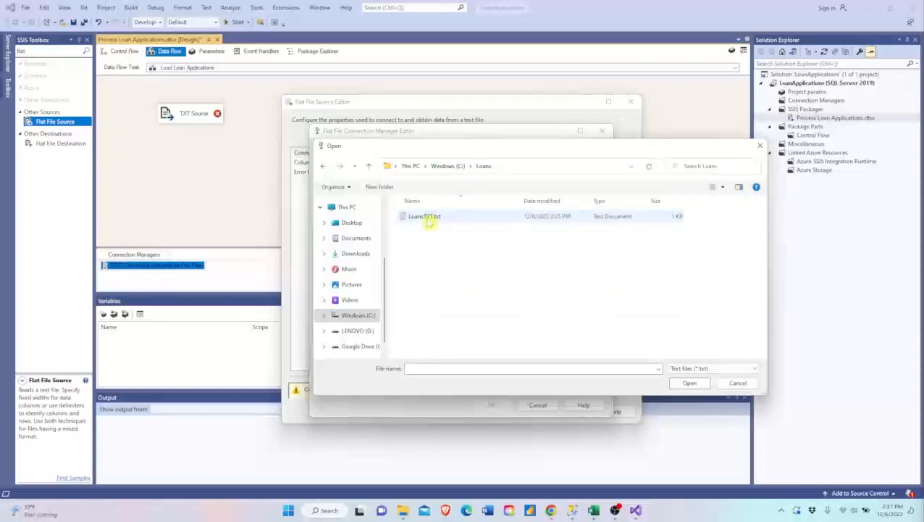
{"action": "double_click", "coordinate": [428, 221]}
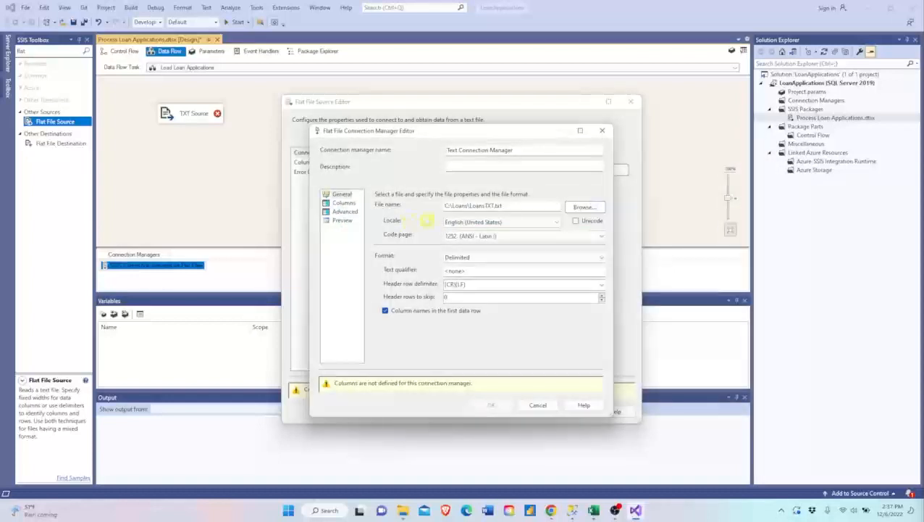
- Review the text file's columns, column properties and data preview, and accept the flat file connection settings
{"action": "left_click", "coordinate": [449, 237]}
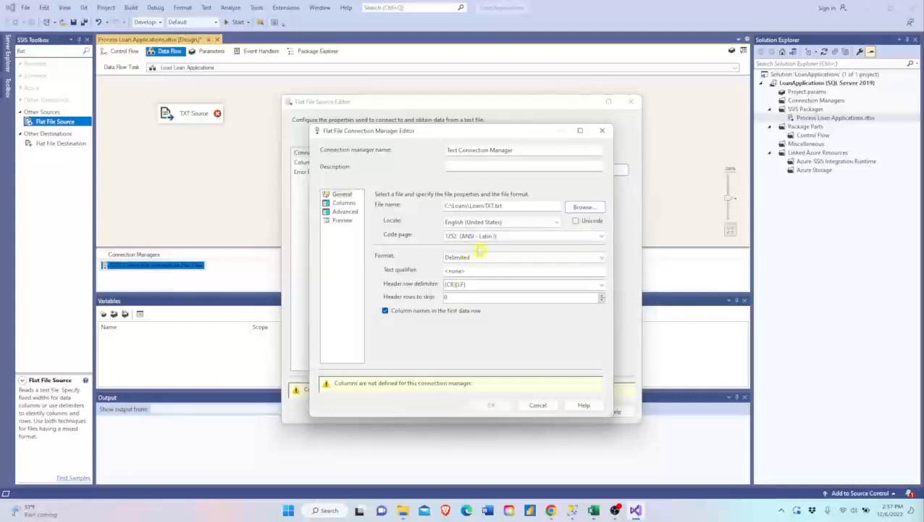
{"action": "left_click", "coordinate": [343, 203]}
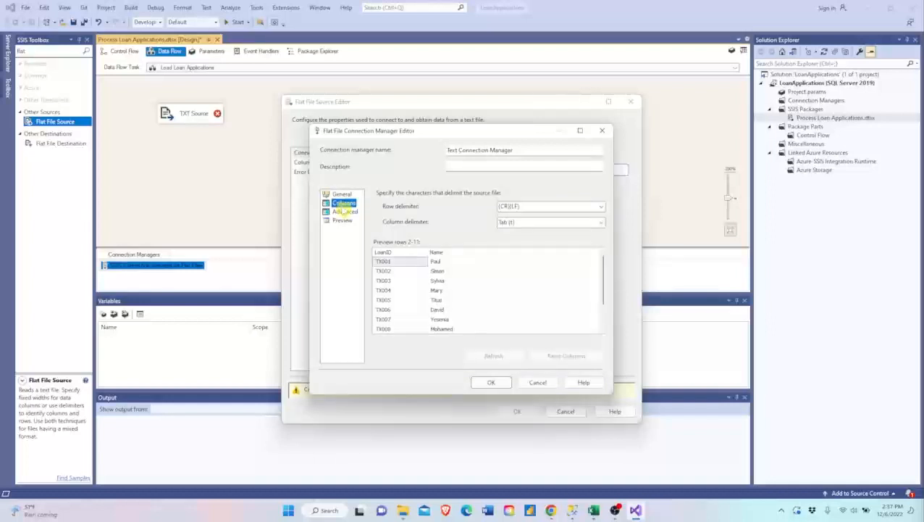
{"action": "scroll", "coordinate": [414, 292], "scroll_direction": "down", "scroll_amount": 1}
{"action": "scroll", "coordinate": [414, 292], "scroll_direction": "up", "scroll_amount": 1}
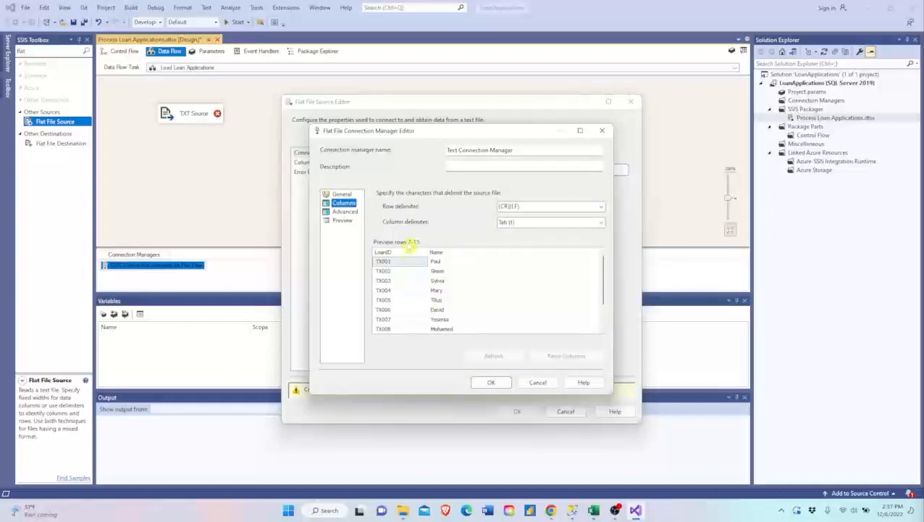
{"action": "left_click", "coordinate": [346, 211]}
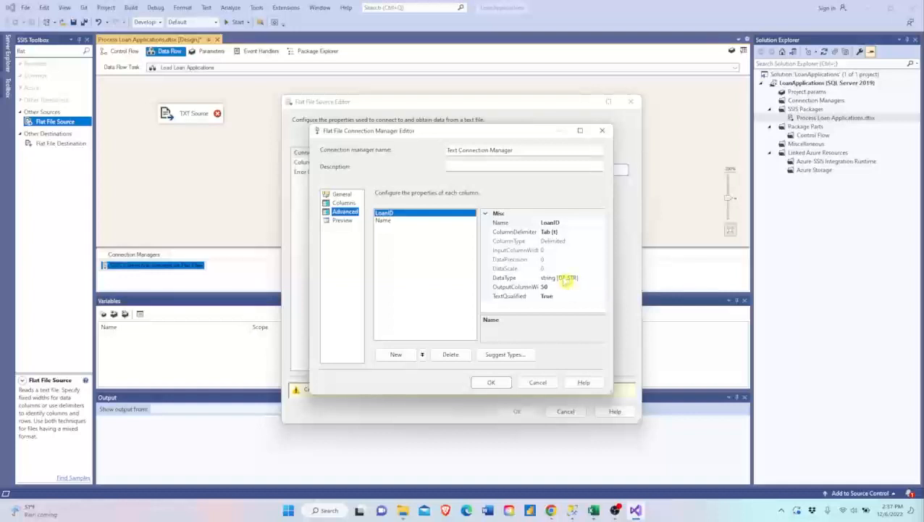
{"action": "left_click", "coordinate": [344, 222]}
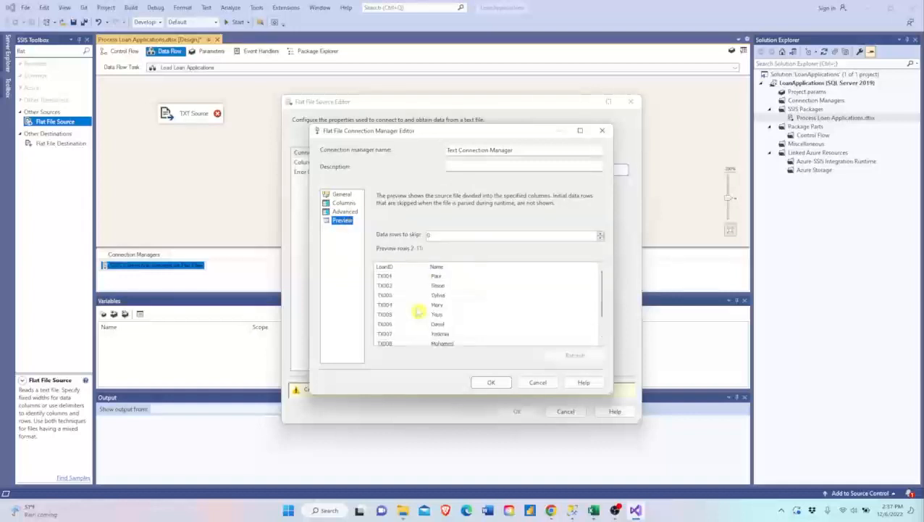
{"action": "scroll", "coordinate": [418, 312], "scroll_direction": "down", "scroll_amount": 1}
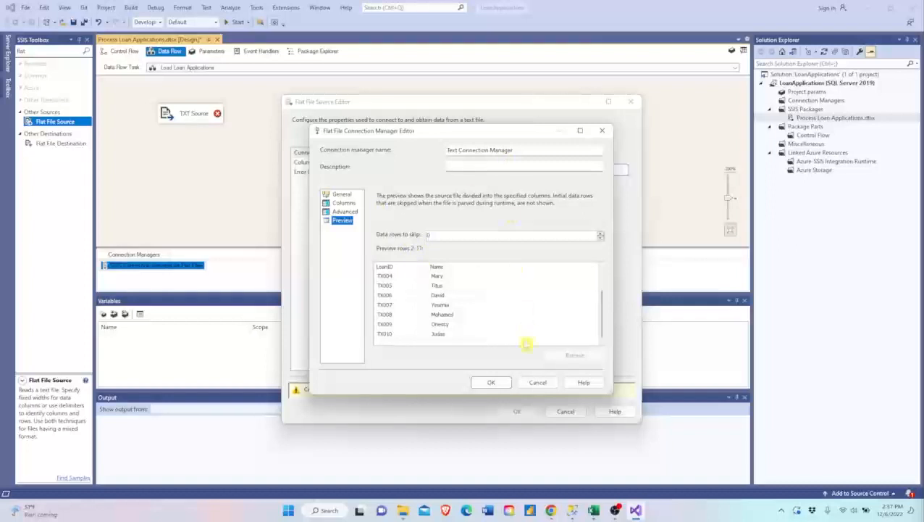
{"action": "left_click", "coordinate": [492, 382]}
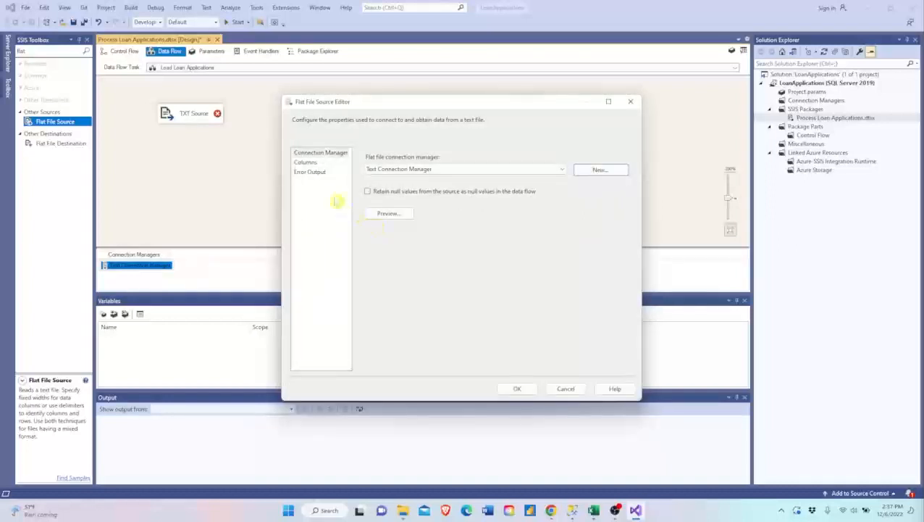
- Check TXT Source's LoanID and Name output columns, accept the source settings and move TXT Source slightly higher in the data flow
{"action": "left_click", "coordinate": [310, 163]}
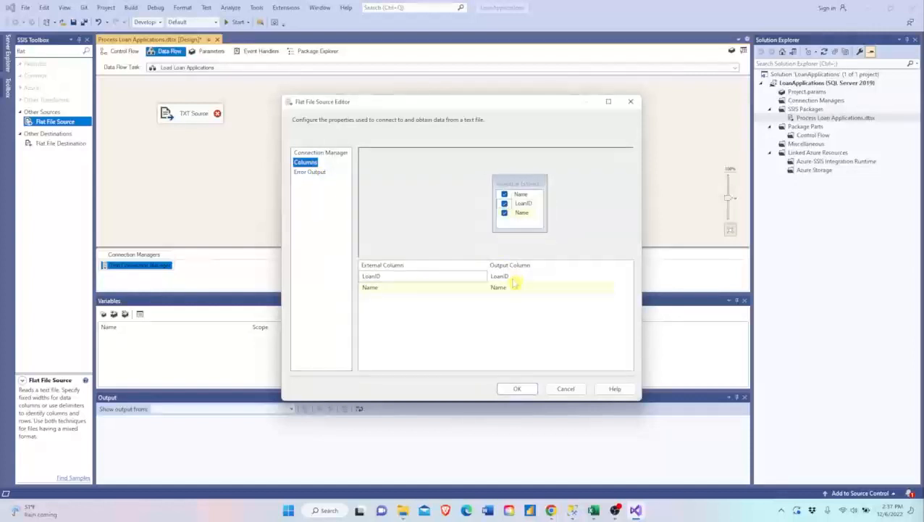
{"action": "left_click", "coordinate": [527, 388]}
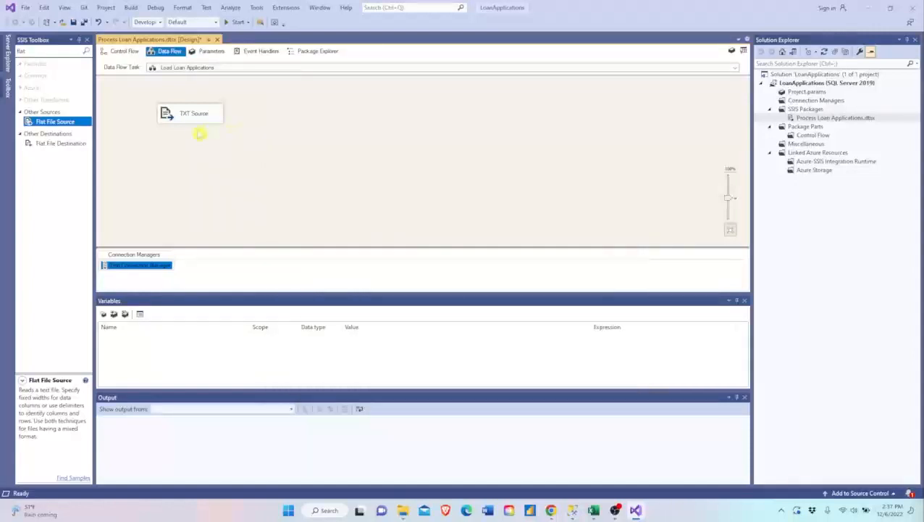
{"action": "left_click", "coordinate": [190, 114]}
{"action": "left_click_drag", "start_coordinate": [190, 115], "coordinate": [185, 97]}
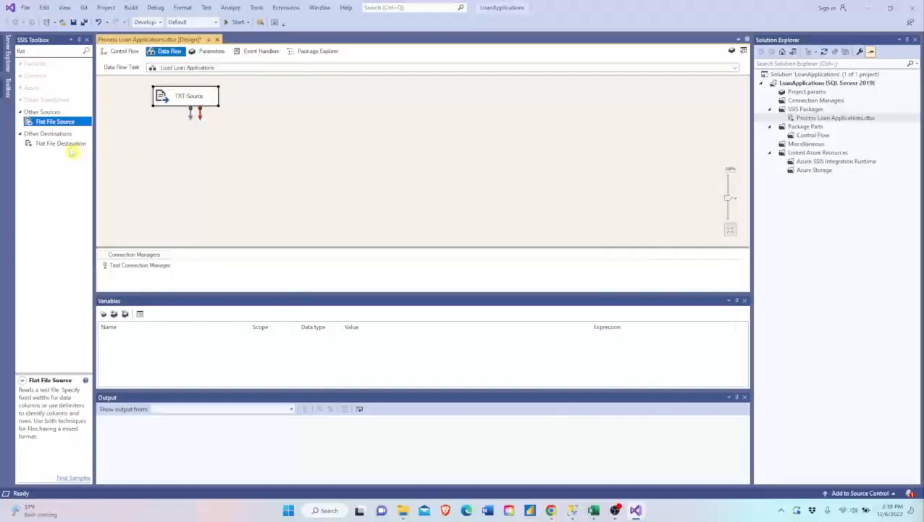
- Add an OLE DB Destination below TXT Source in the data flow and connect TXT Source's data output to it
{"action": "left_click", "coordinate": [66, 54]}
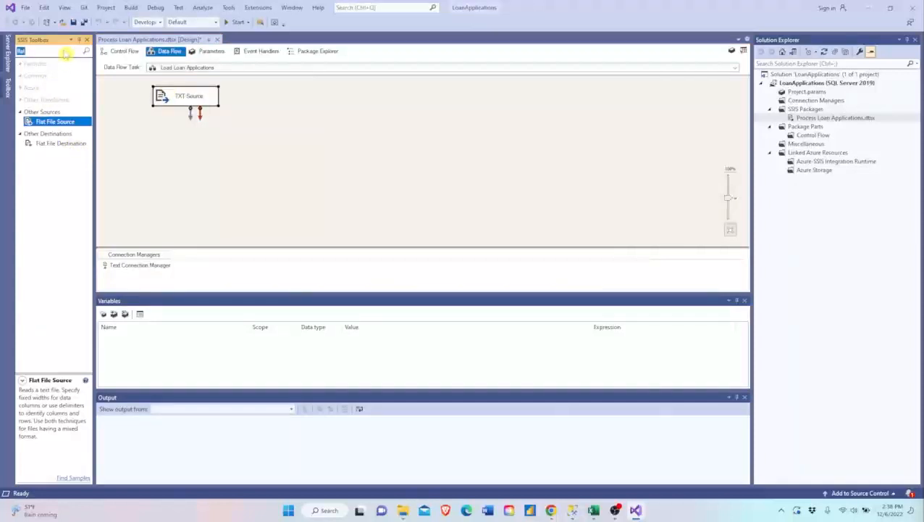
{"action": "type", "text": "ole"}
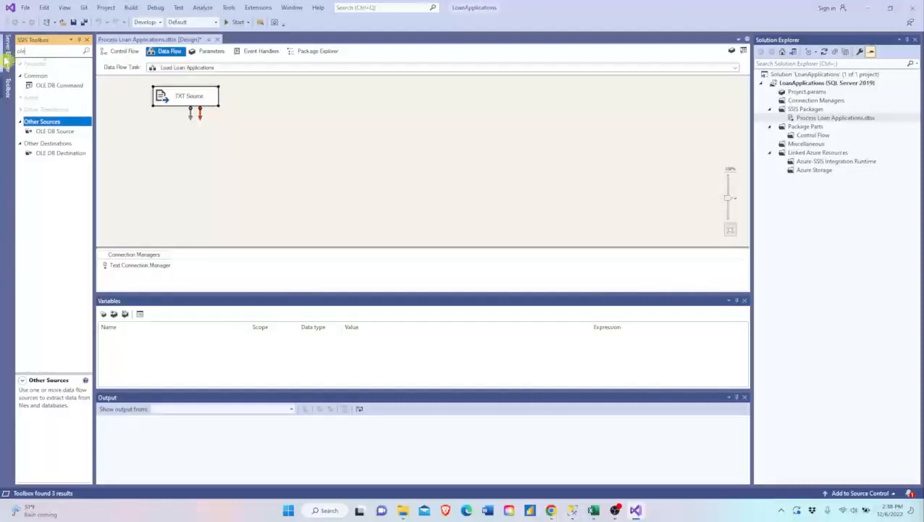
{"action": "left_click_drag", "start_coordinate": [43, 153], "coordinate": [312, 207]}
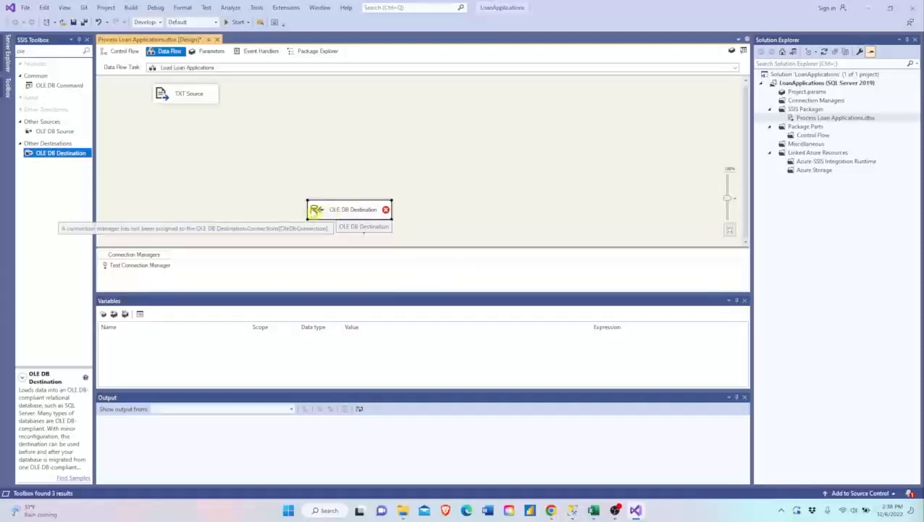
{"action": "left_click", "coordinate": [181, 106]}
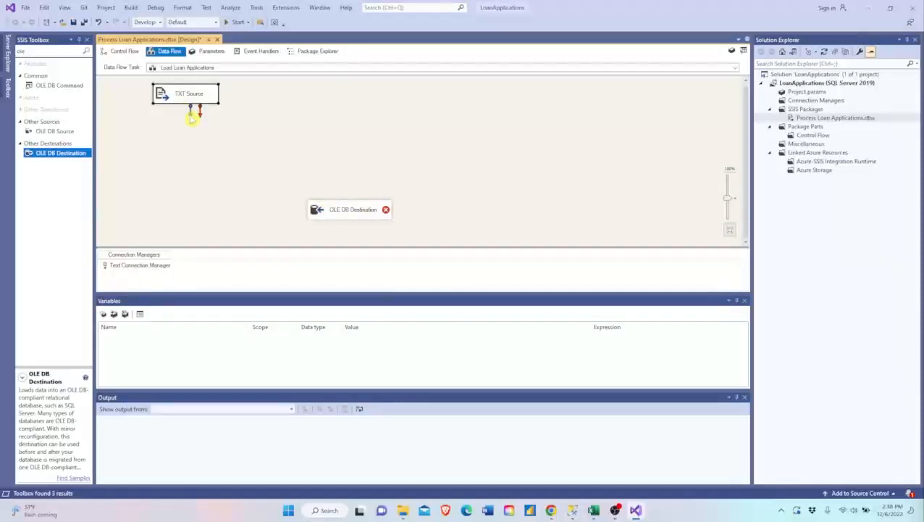
{"action": "left_click_drag", "start_coordinate": [187, 111], "coordinate": [331, 209]}
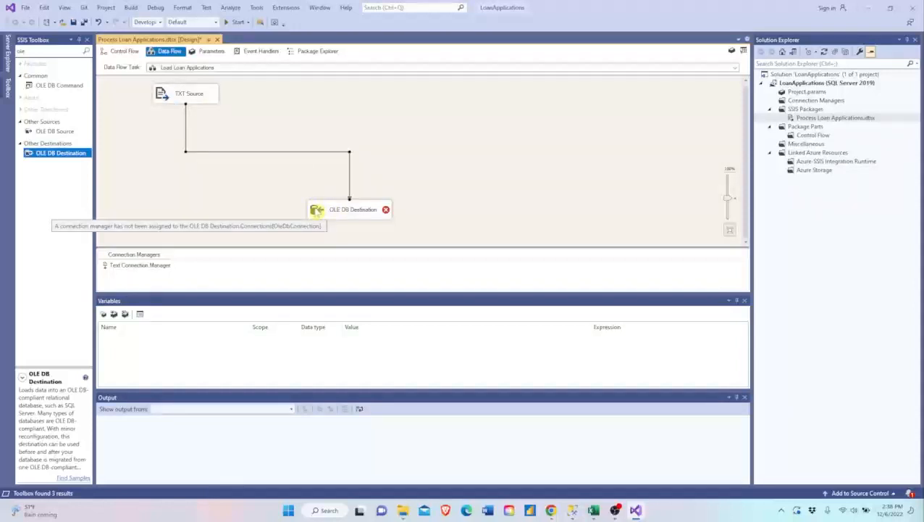
- Define a new OLE DB connection for the OLE DB Destination, using server RichieYoga and database LoanApps_DW
{"action": "double_click", "coordinate": [317, 210]}
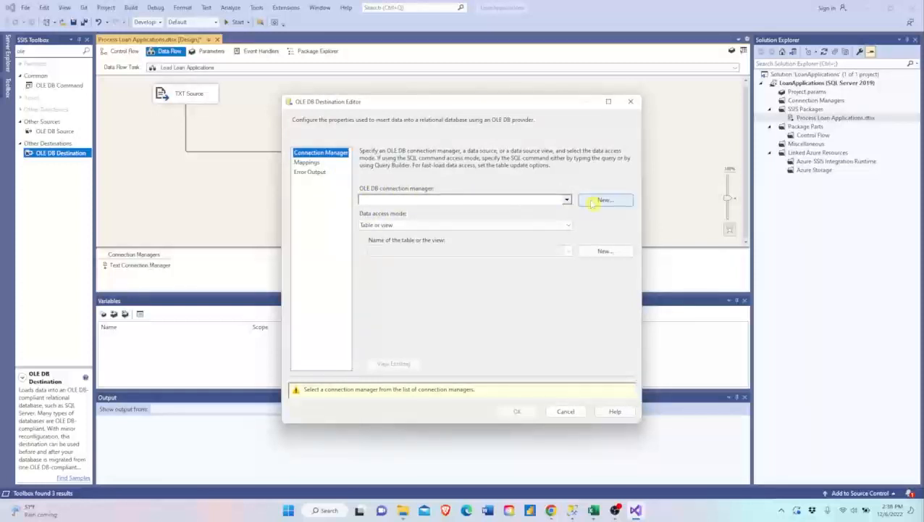
{"action": "left_click", "coordinate": [601, 200]}
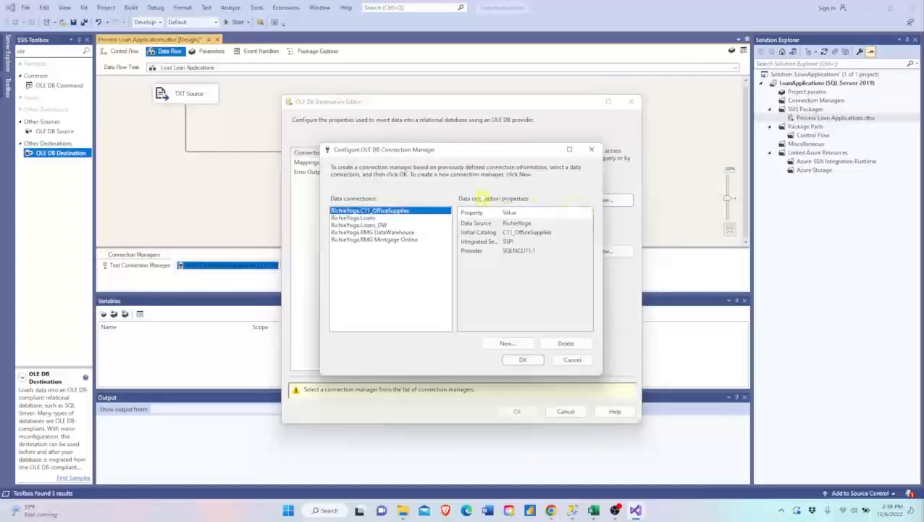
{"action": "left_click", "coordinate": [507, 344]}
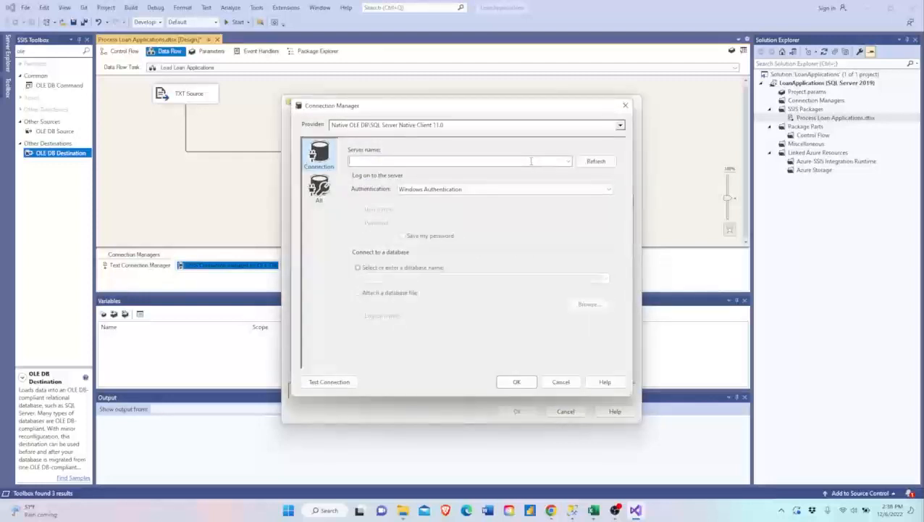
{"action": "left_click", "coordinate": [531, 161]}
{"action": "type", "text": "Richie"}
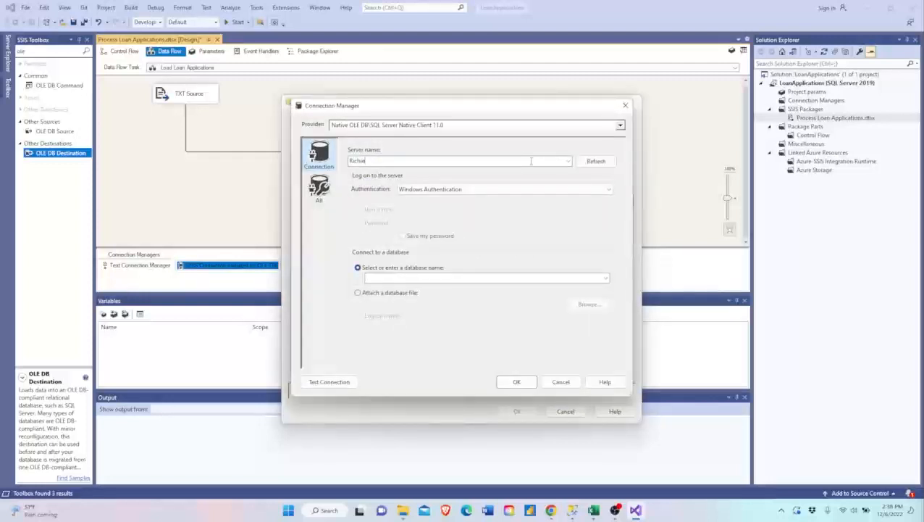
{"action": "type", "text": "Yoga"}
{"action": "left_click", "coordinate": [606, 280]}
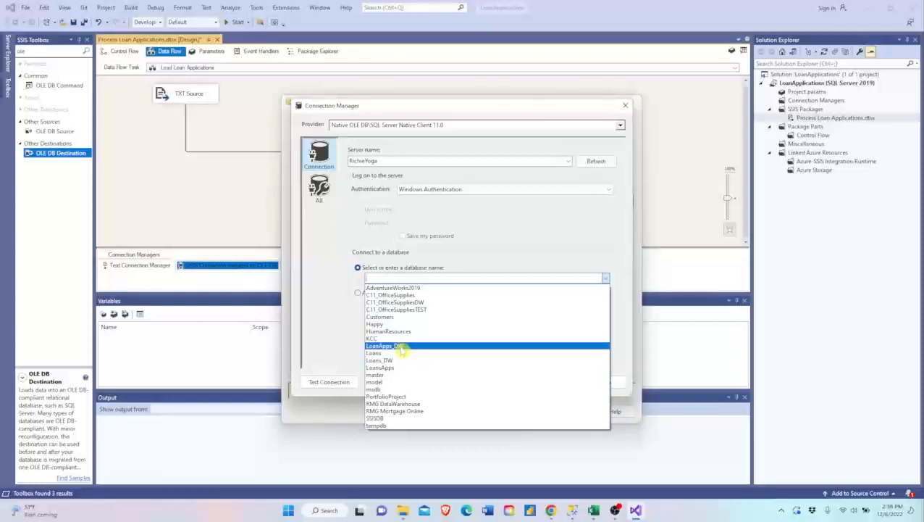
{"action": "left_click", "coordinate": [401, 346]}
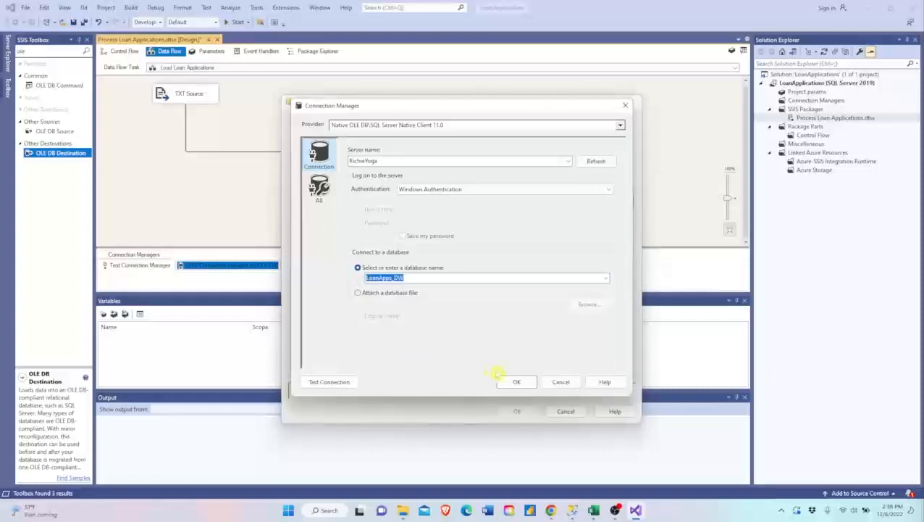
- Test the LoanApps_DW connection, accept it and assign it as the OLE DB Destination's connection manager
{"action": "left_click", "coordinate": [332, 380]}
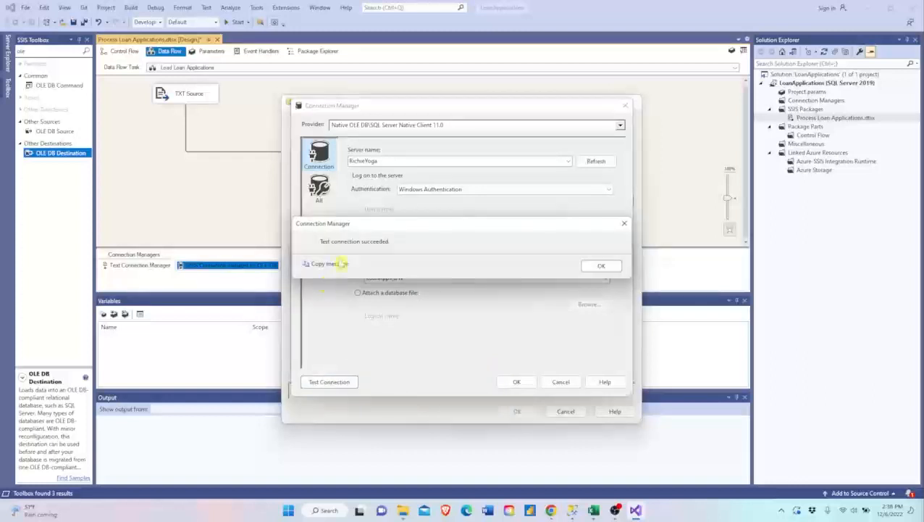
{"action": "left_click", "coordinate": [595, 266]}
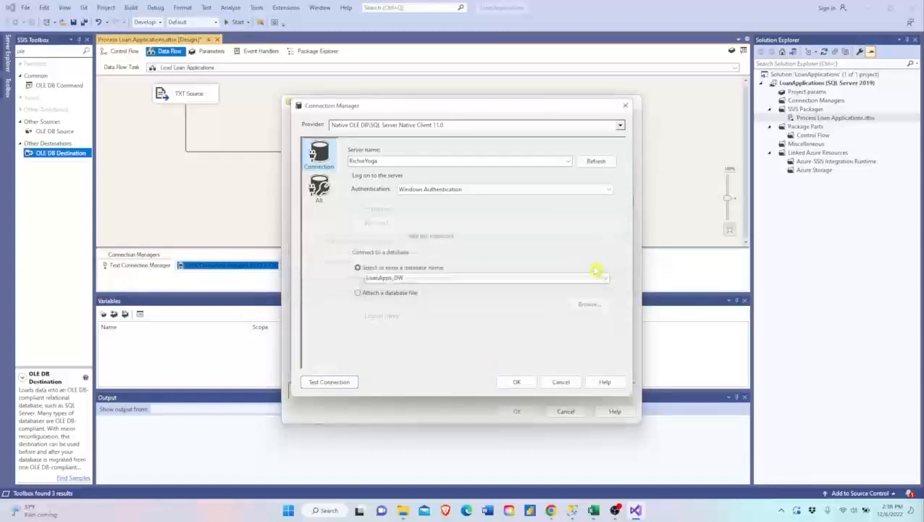
{"action": "left_click", "coordinate": [516, 382]}
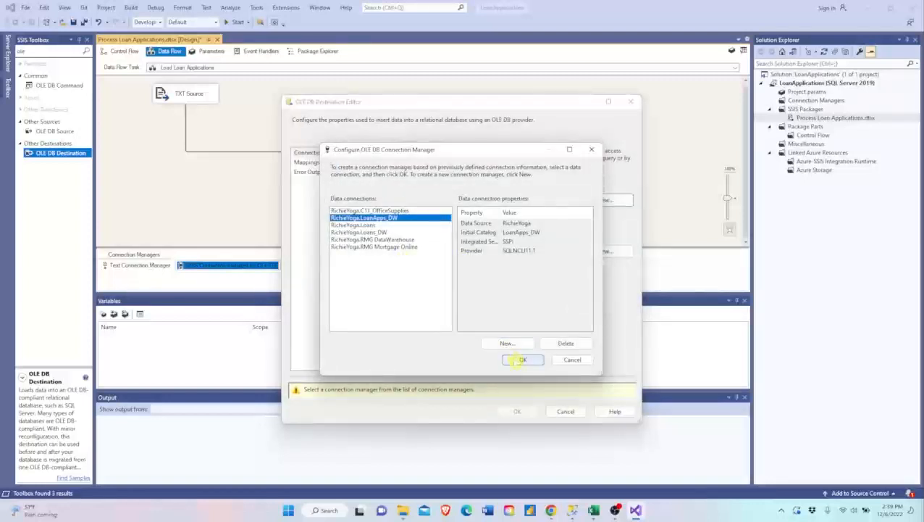
{"action": "left_click", "coordinate": [522, 360]}
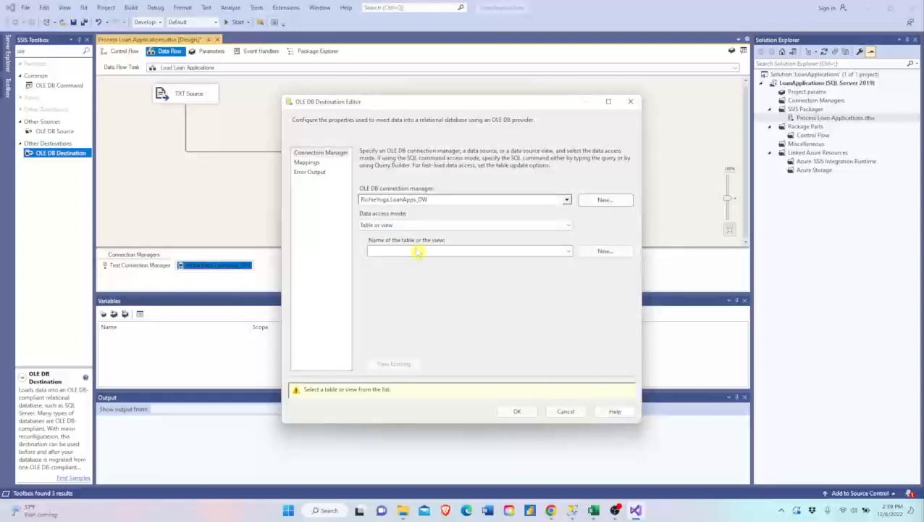
- Set [dbo].[AllLoans] as the OLE DB Destination's table, check its existing data and column mappings, and accept the destination settings
{"action": "left_click", "coordinate": [423, 253]}
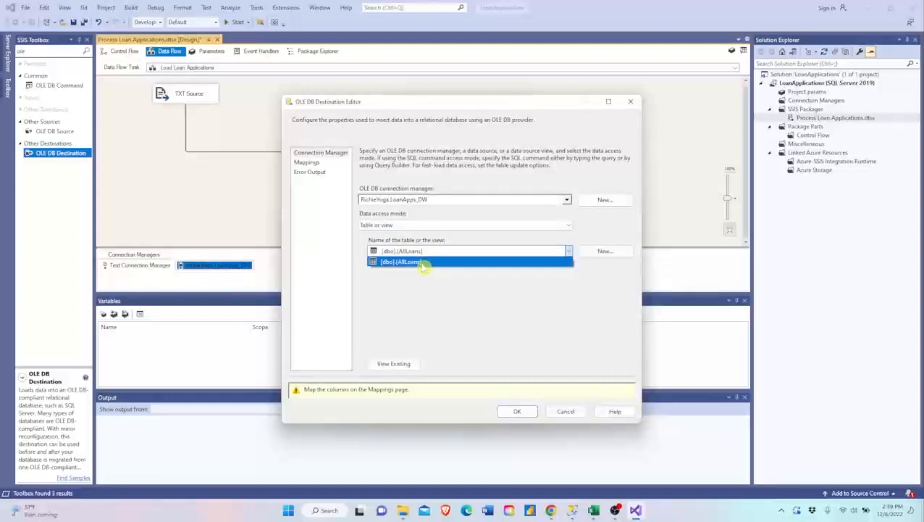
{"action": "left_click", "coordinate": [424, 263]}
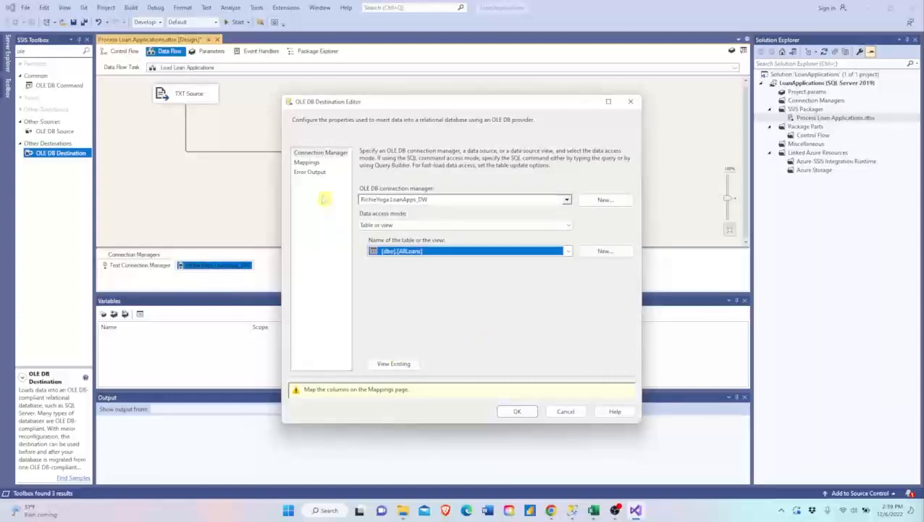
{"action": "left_click", "coordinate": [383, 366]}
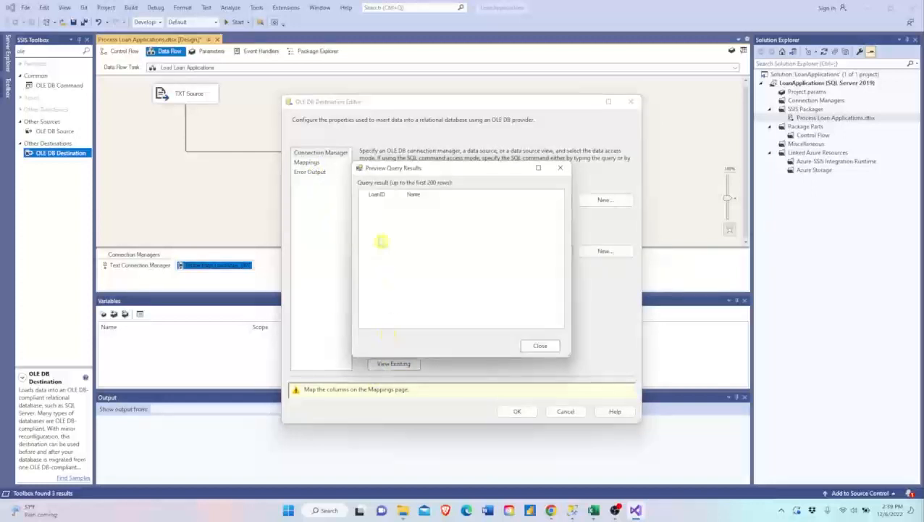
{"action": "left_click", "coordinate": [541, 347]}
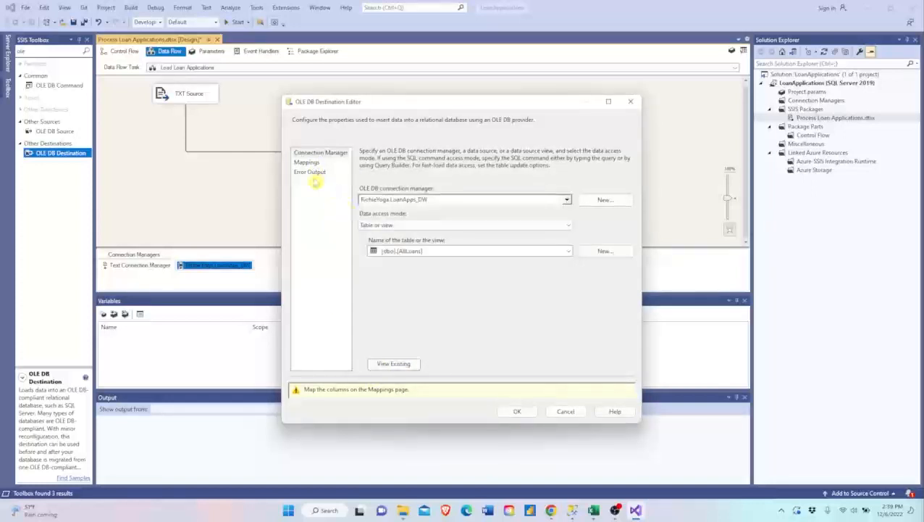
{"action": "left_click", "coordinate": [307, 163]}
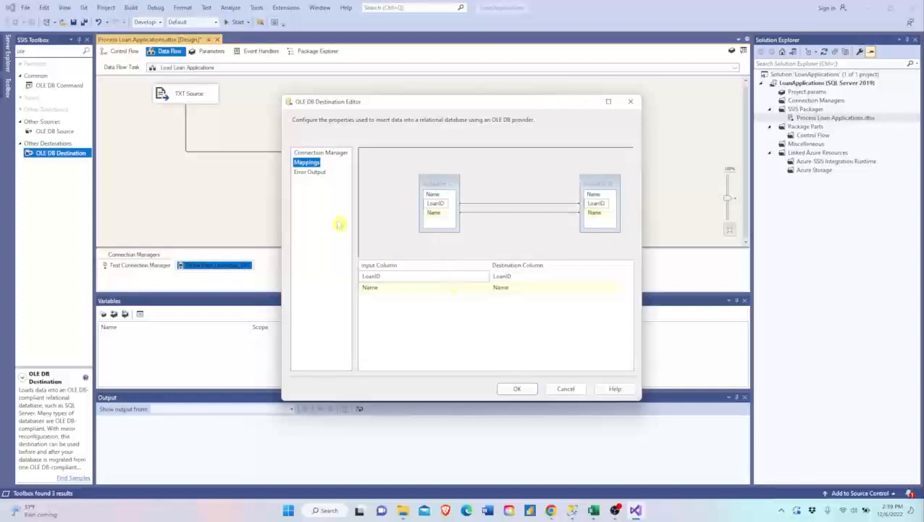
{"action": "left_click", "coordinate": [516, 389]}
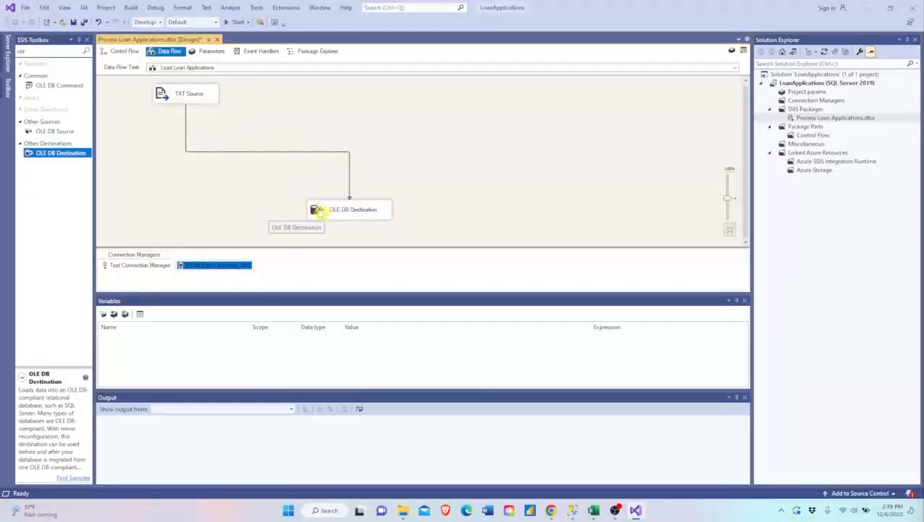
- Execute the Process Loan Applications.dtsx package from the project's SSIS packages
{"action": "right_click", "coordinate": [801, 118]}
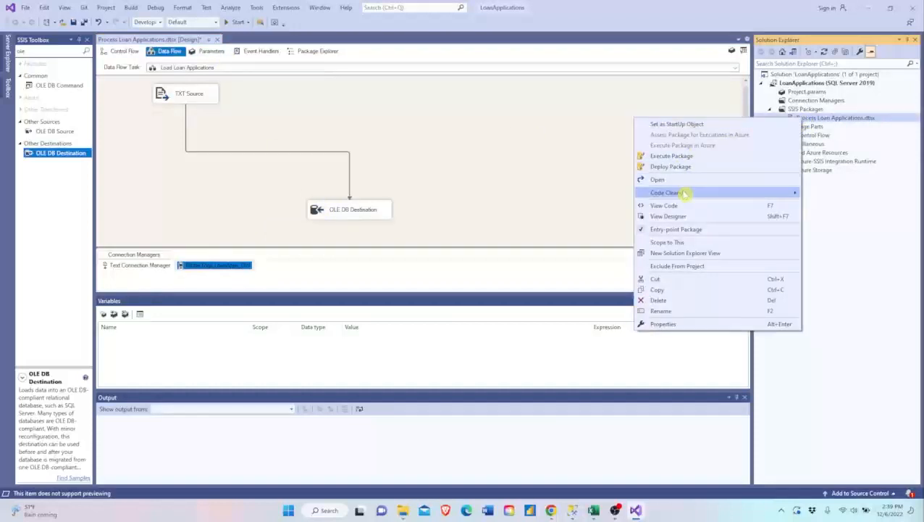
{"action": "left_click", "coordinate": [672, 156]}
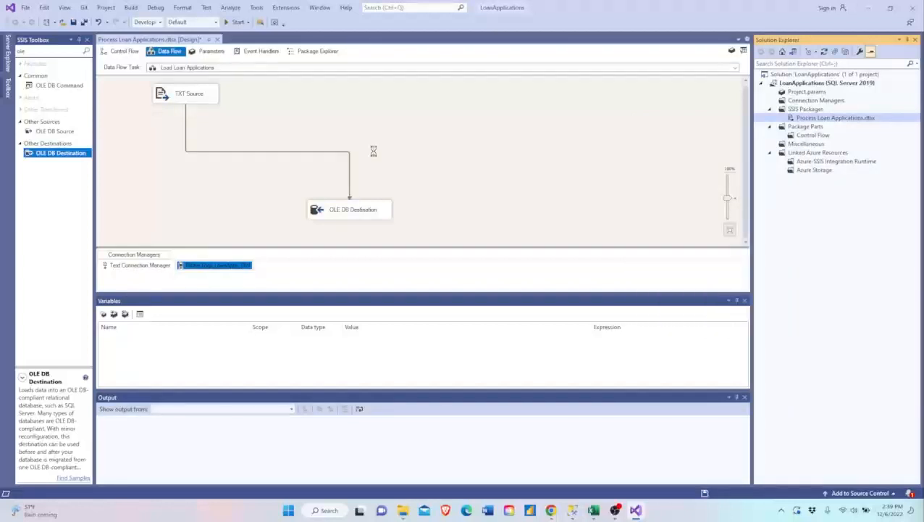
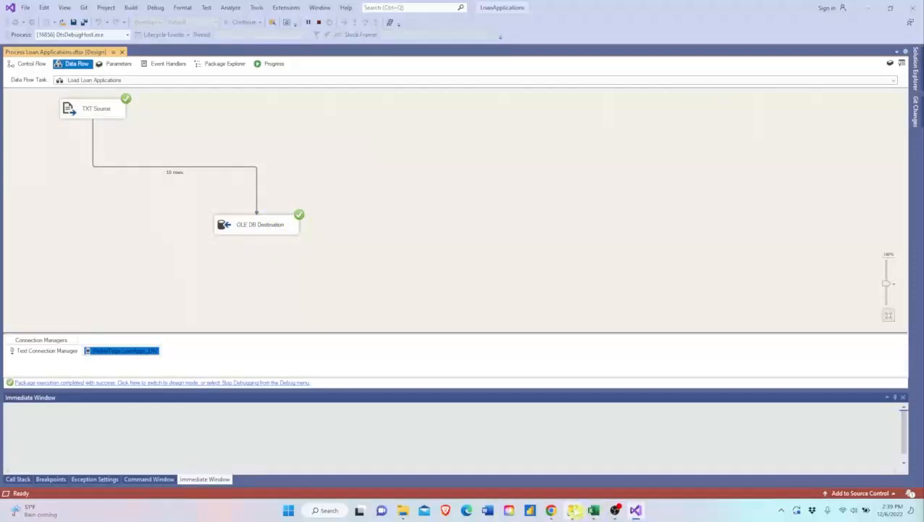
- Switch to SQL Server Management Studio and rerun the SELECT query on [LoanApps_DW].[dbo].[AllLoans] to check the loaded rows
{"action": "left_click", "coordinate": [573, 510]}
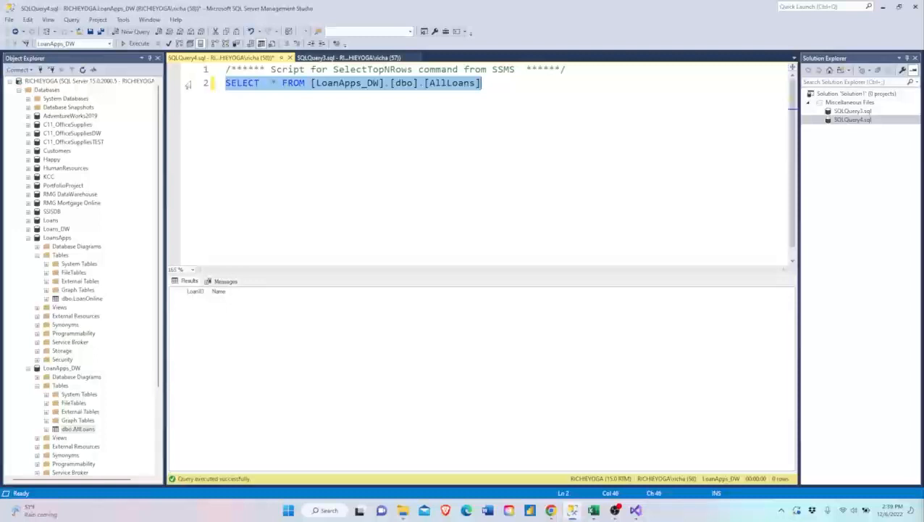
{"action": "key", "text": "F5"}
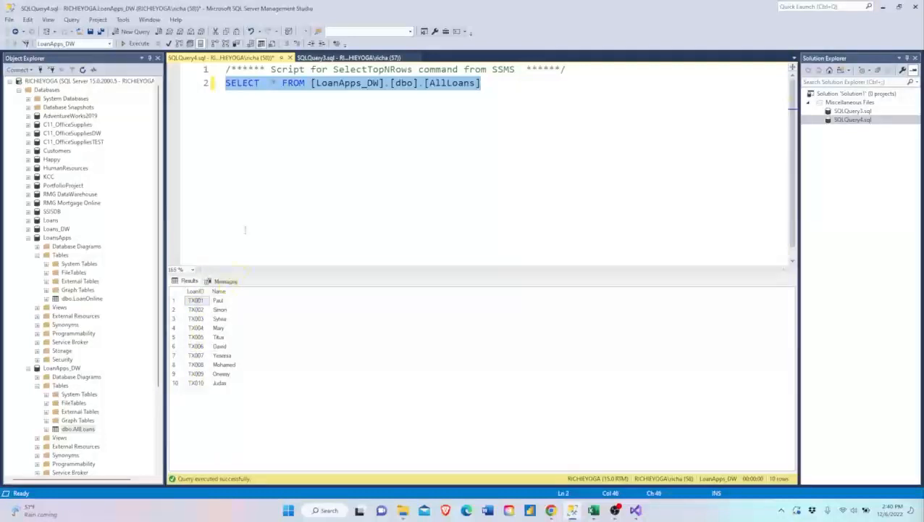
{"action": "left_click", "coordinate": [247, 150]}
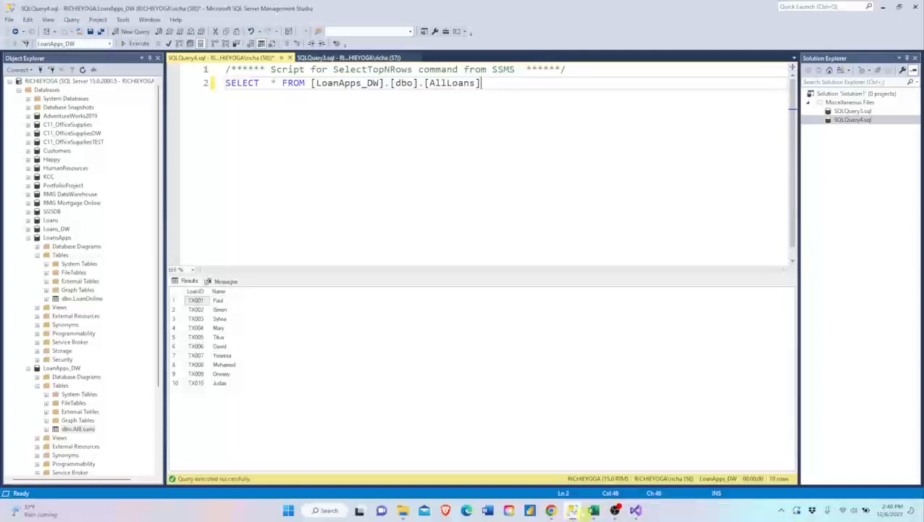
- Return to Visual Studio, stop debugging the package, and add a Flat File Source beside the TXT Source in the data flow
{"action": "left_click", "coordinate": [636, 510]}
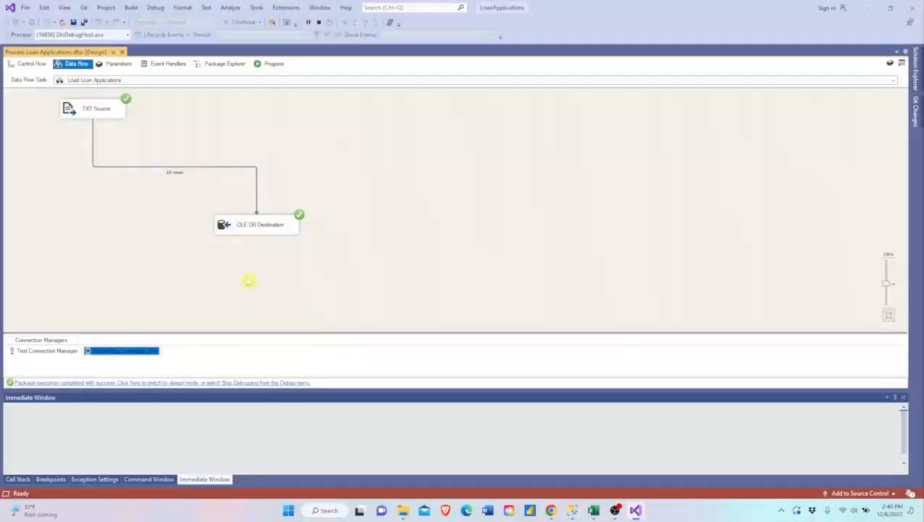
{"action": "left_click", "coordinate": [319, 23]}
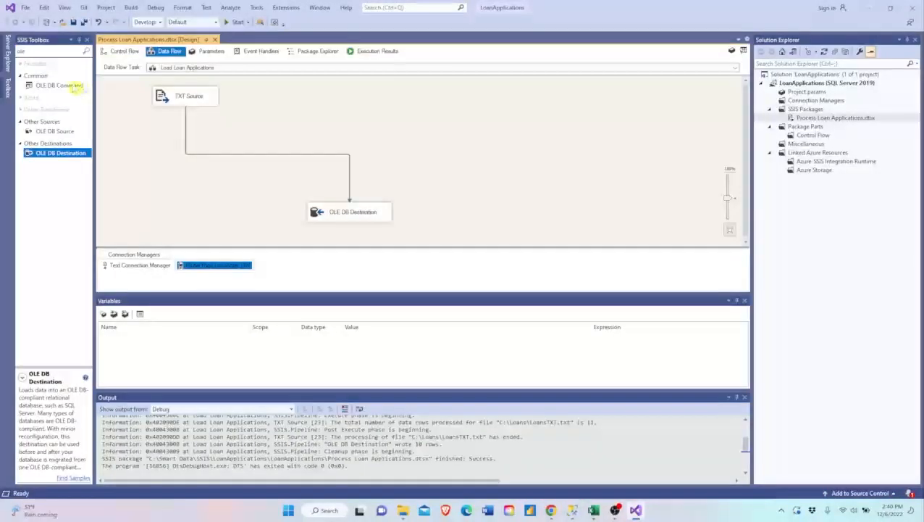
{"action": "left_click", "coordinate": [63, 52]}
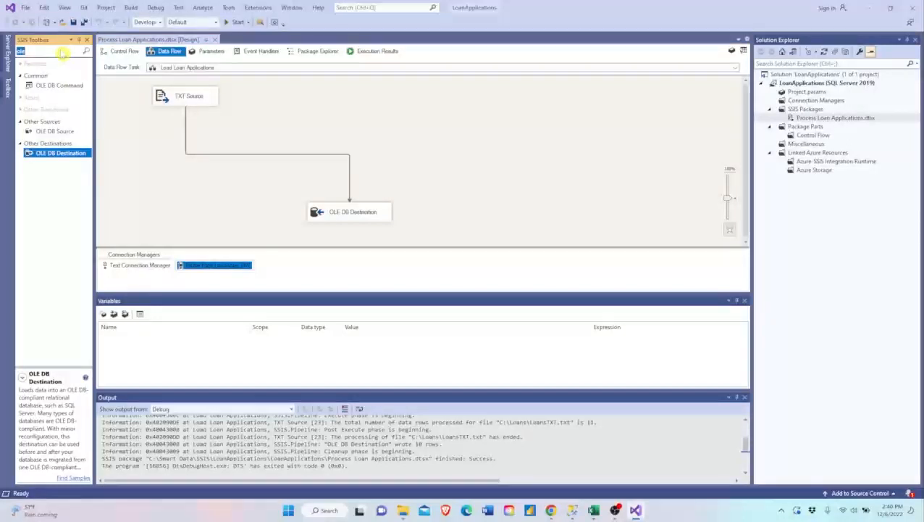
{"action": "type", "text": "flat"}
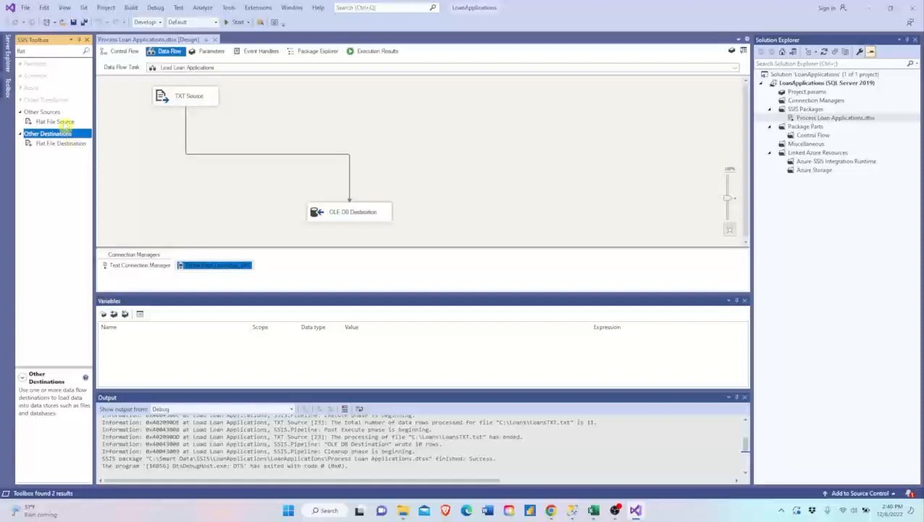
{"action": "left_click_drag", "start_coordinate": [62, 122], "coordinate": [257, 95]}
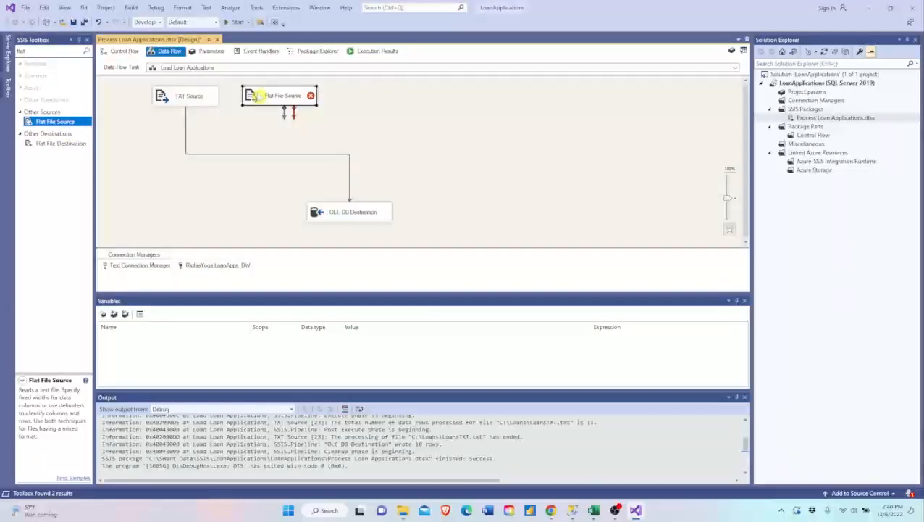
- Create a new flat file connection for the Flat File Source, named CSV Connection Manager and using C:\Loans\LoansCSV.csv
{"action": "double_click", "coordinate": [255, 97]}
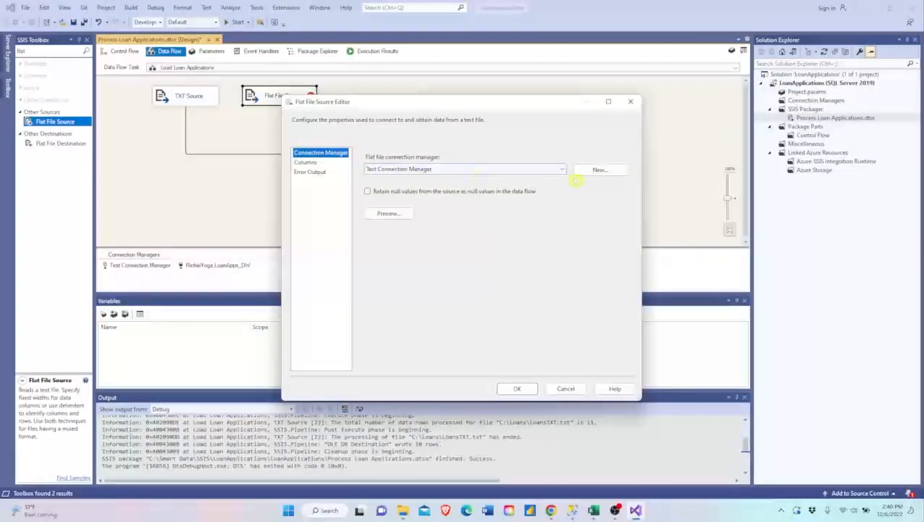
{"action": "left_click", "coordinate": [602, 172]}
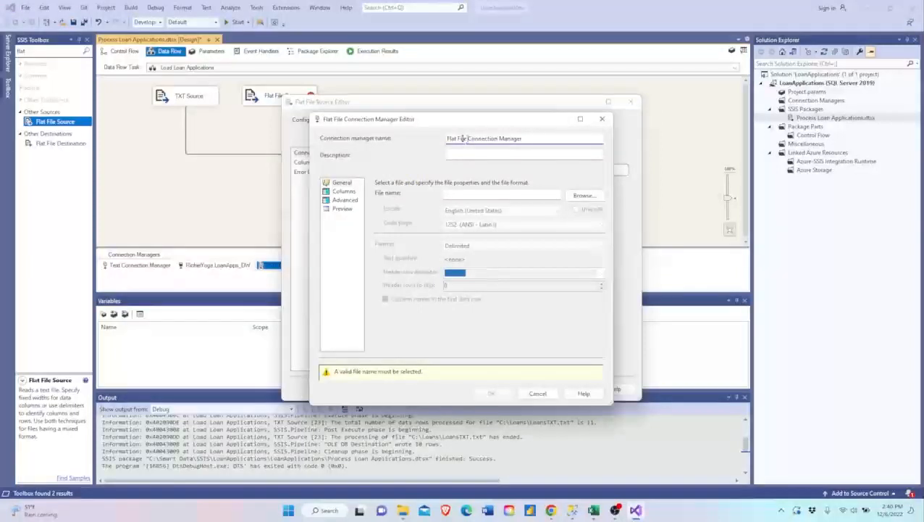
{"action": "left_click_drag", "start_coordinate": [468, 138], "coordinate": [446, 139]}
{"action": "type", "text": "CSV"}
{"action": "left_click", "coordinate": [576, 195]}
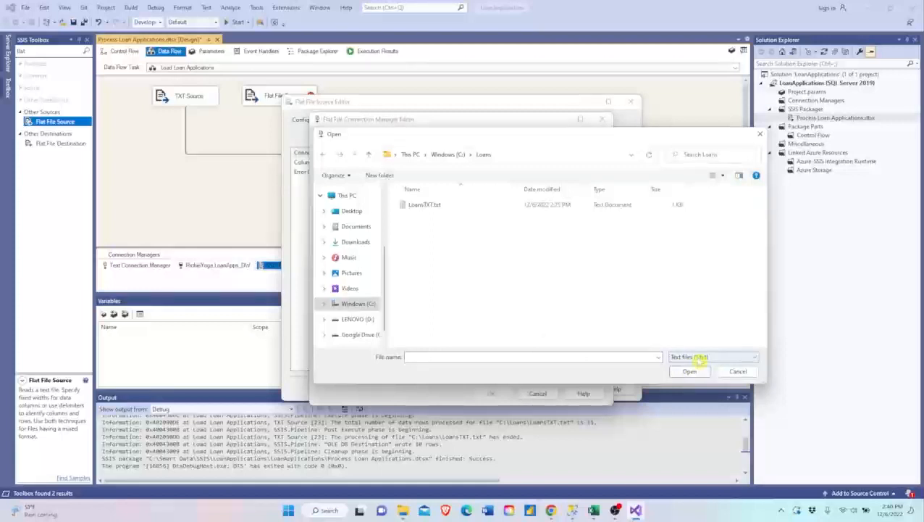
{"action": "left_click", "coordinate": [700, 358]}
{"action": "left_click", "coordinate": [697, 371]}
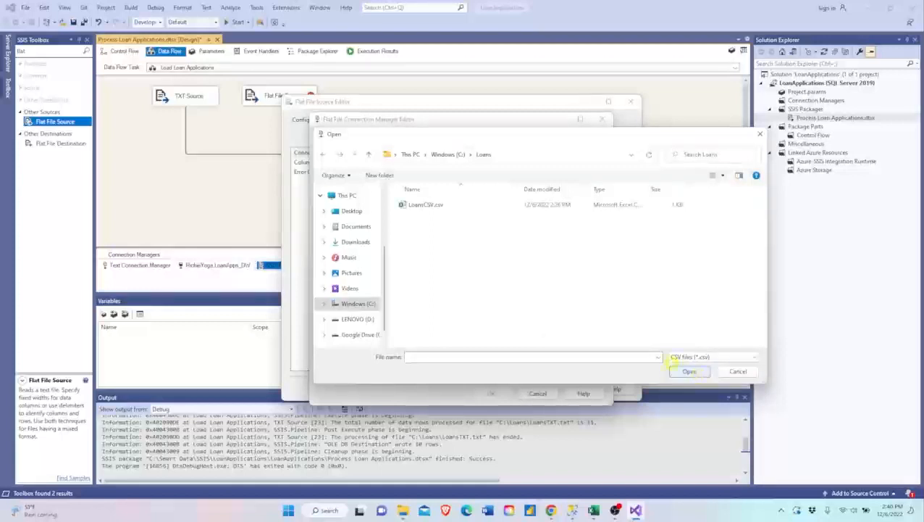
{"action": "left_click", "coordinate": [431, 207]}
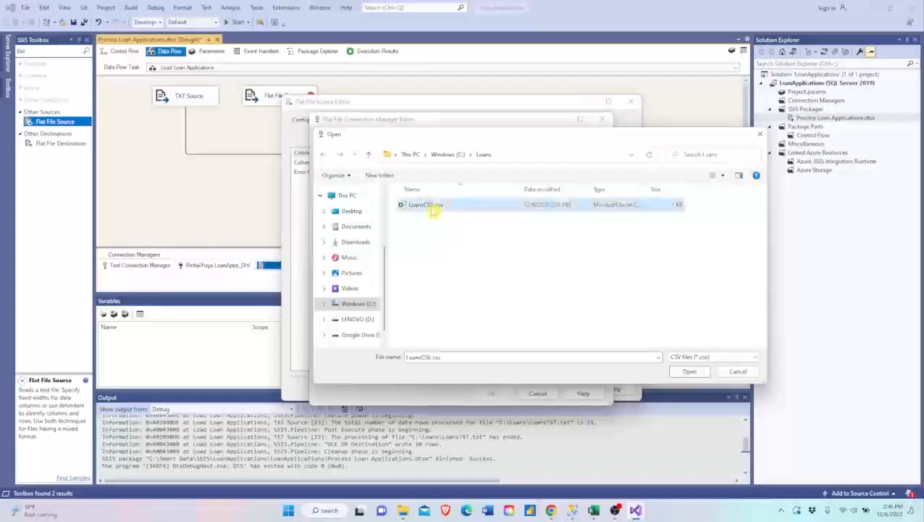
{"action": "left_click", "coordinate": [690, 371]}
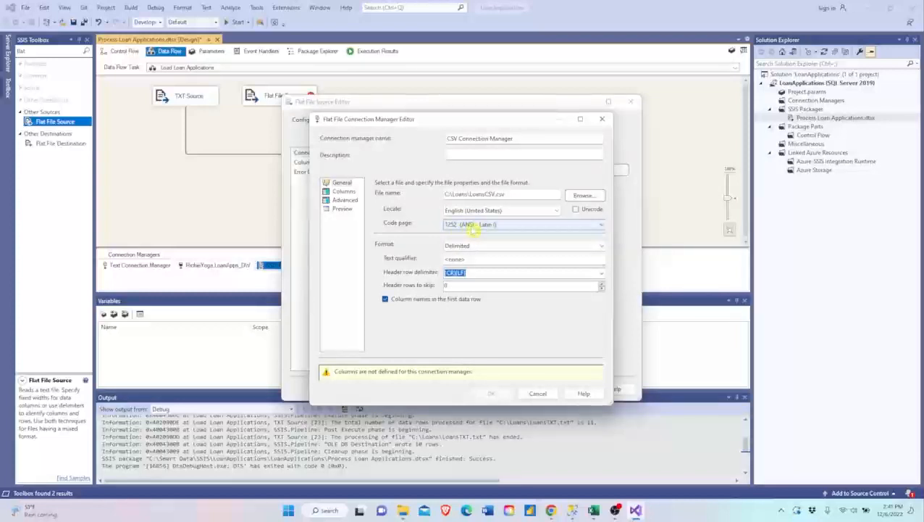
{"action": "left_click", "coordinate": [470, 225]}
{"action": "scroll", "coordinate": [478, 341], "scroll_direction": "down", "scroll_amount": 10}
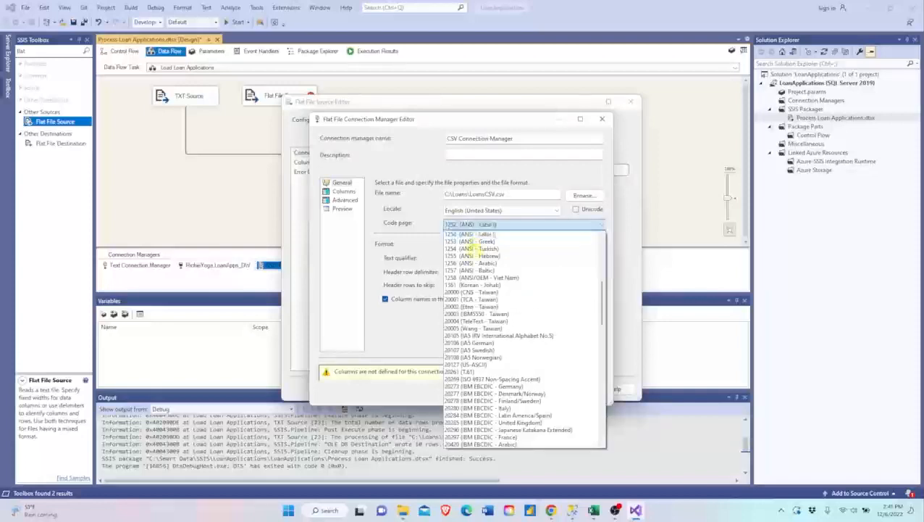
{"action": "scroll", "coordinate": [478, 351], "scroll_direction": "down", "scroll_amount": 15}
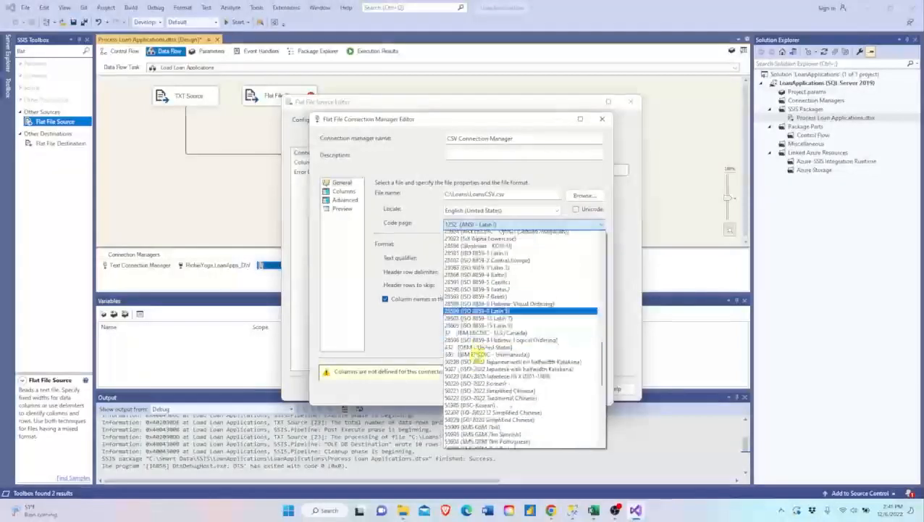
{"action": "scroll", "coordinate": [469, 357], "scroll_direction": "down", "scroll_amount": 6}
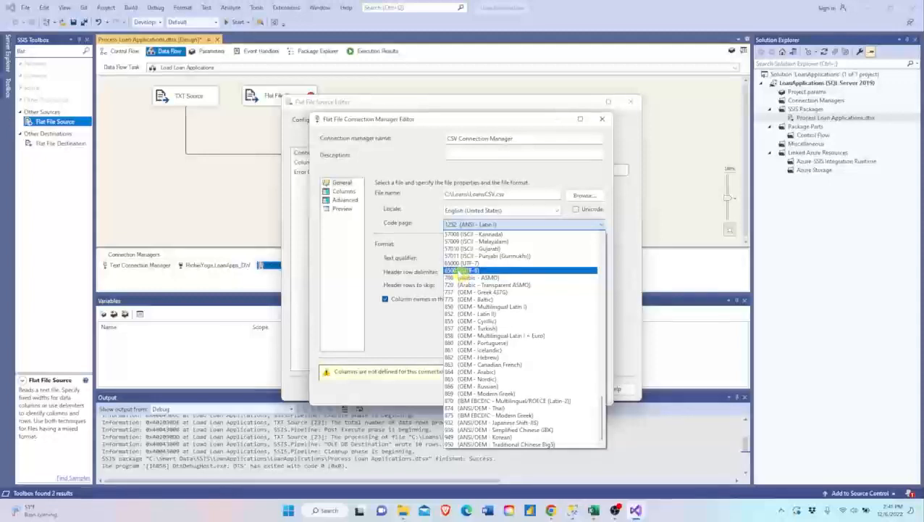
{"action": "left_click", "coordinate": [425, 211]}
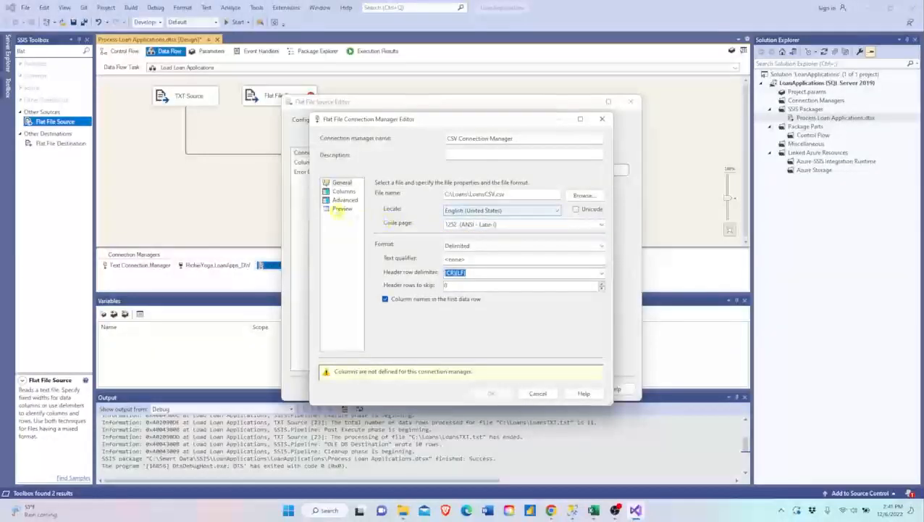
- Check the CSV connection's columns, properties and data preview, and accept both it and the Flat File Source with columns LoanID and Name
{"action": "left_click", "coordinate": [344, 191]}
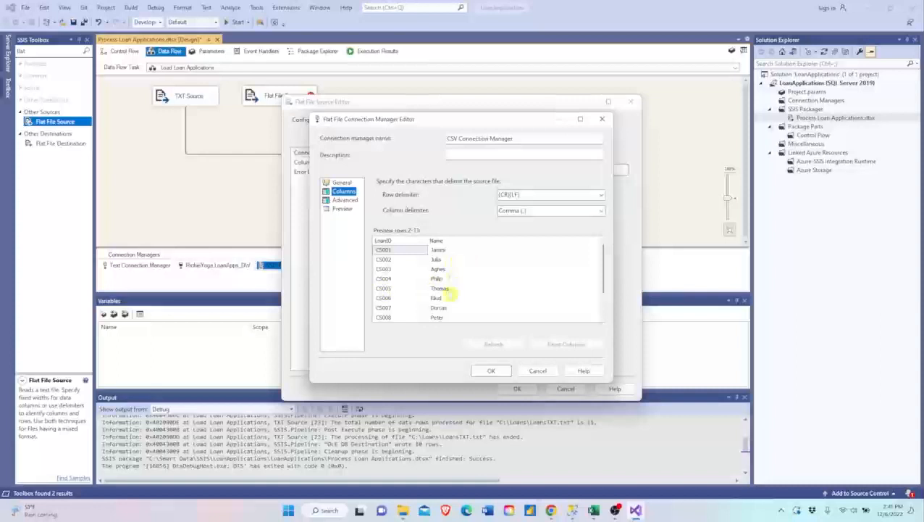
{"action": "left_click", "coordinate": [344, 201]}
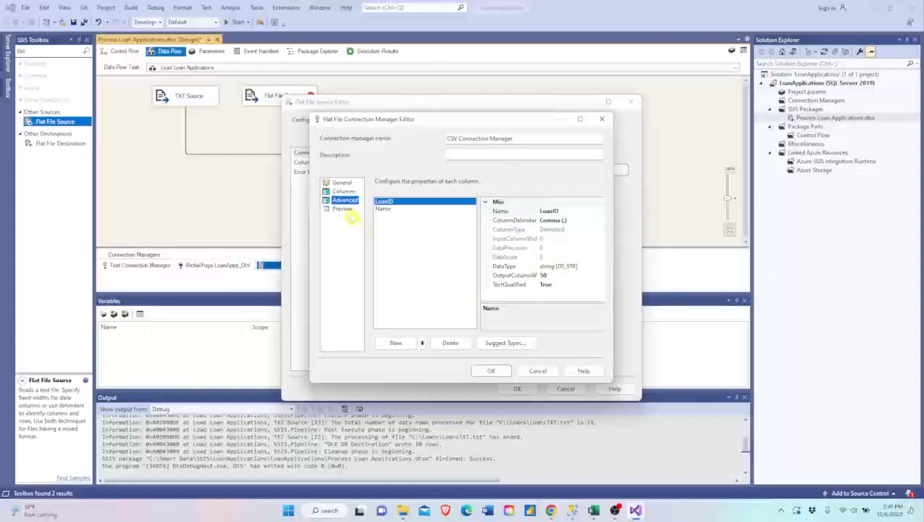
{"action": "left_click", "coordinate": [342, 209]}
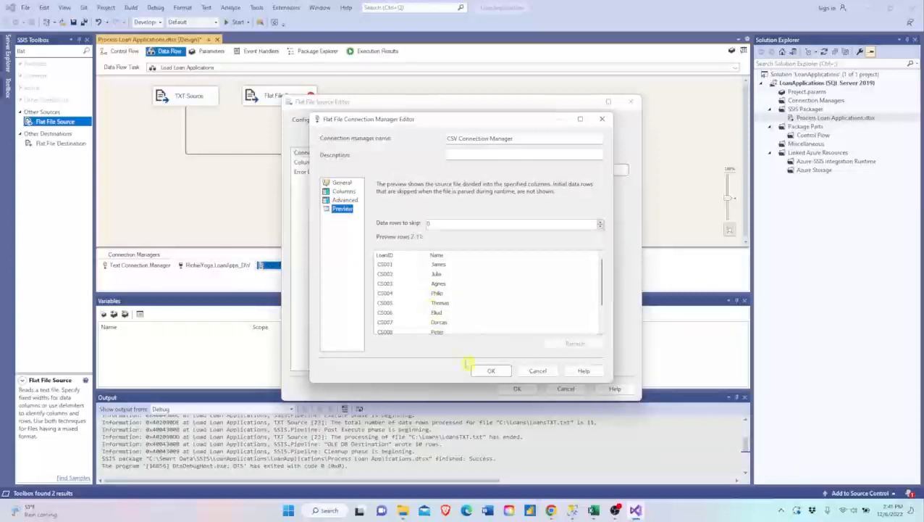
{"action": "left_click", "coordinate": [491, 370]}
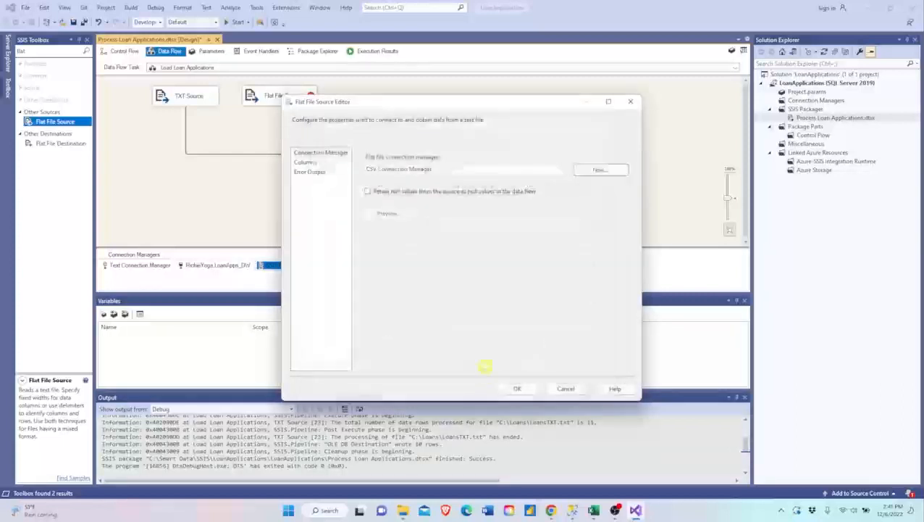
{"action": "left_click", "coordinate": [308, 164]}
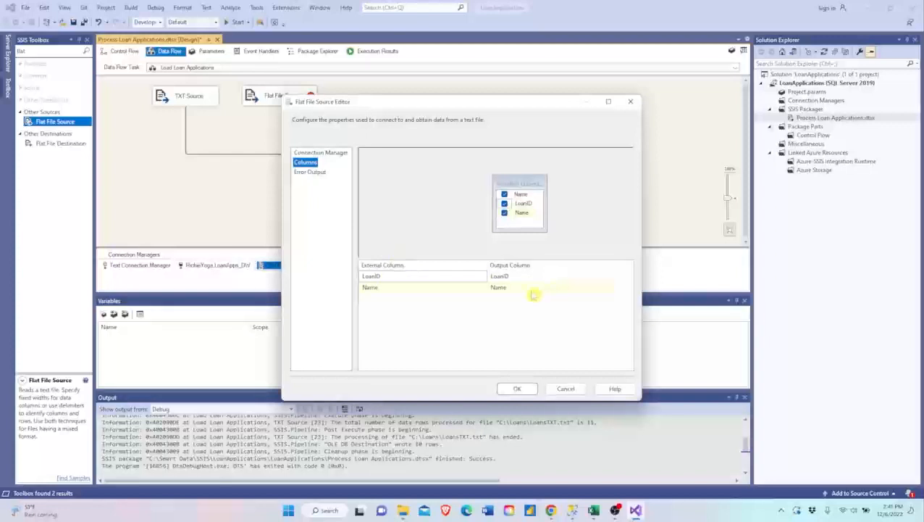
{"action": "left_click", "coordinate": [517, 390]}
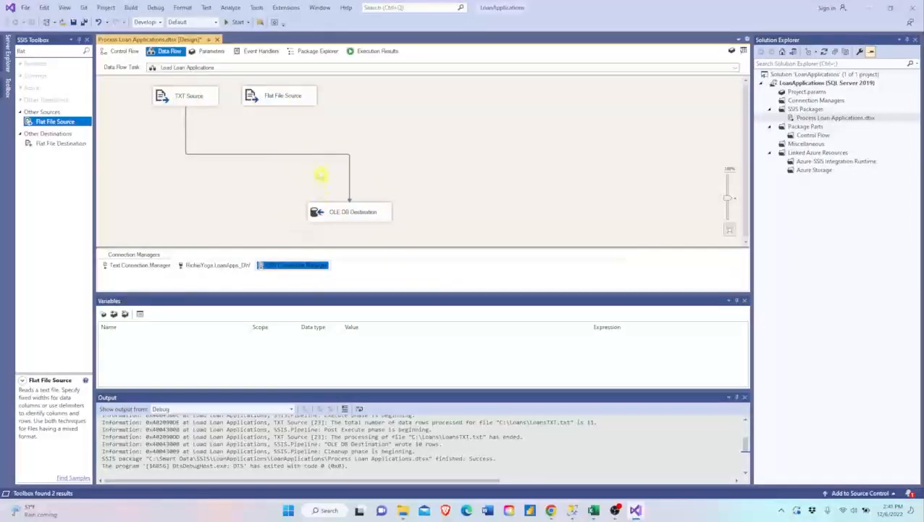
- Delete the path from TXT Source to OLE DB Destination and add a Union All transformation below the two sources
{"action": "left_click", "coordinate": [324, 154]}
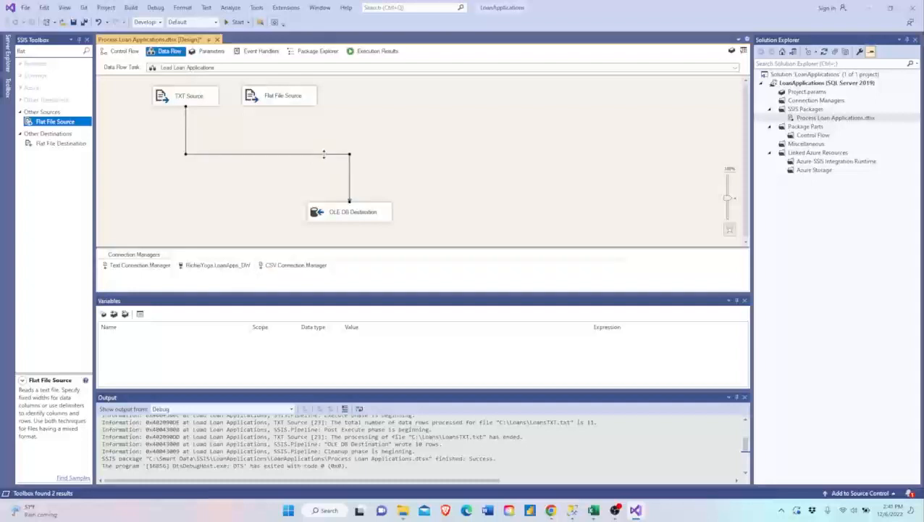
{"action": "key", "text": "Delete"}
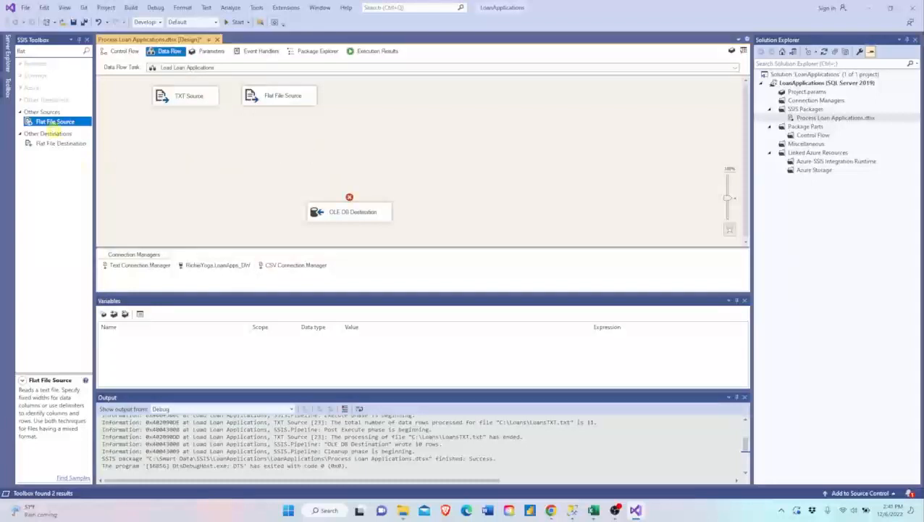
{"action": "left_click", "coordinate": [61, 57]}
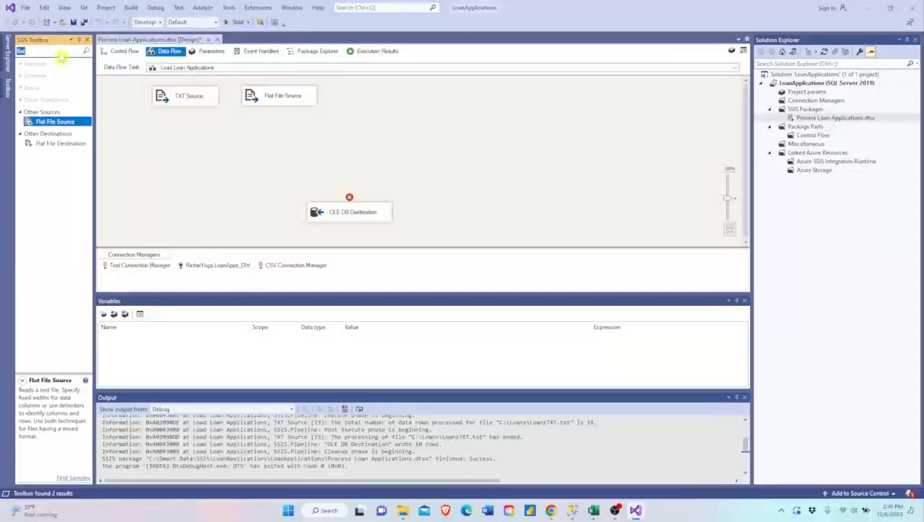
{"action": "type", "text": "unio"}
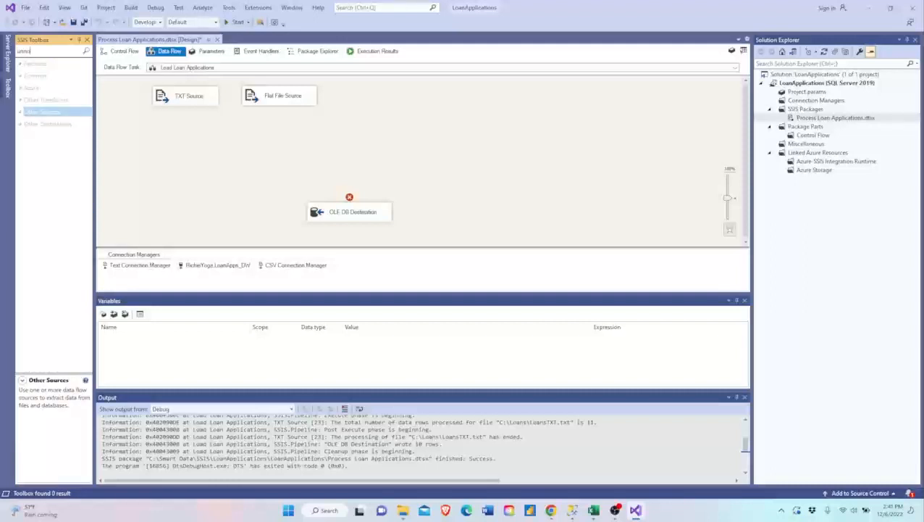
{"action": "key", "text": "BackSpace"}
{"action": "key", "text": "BackSpace"}
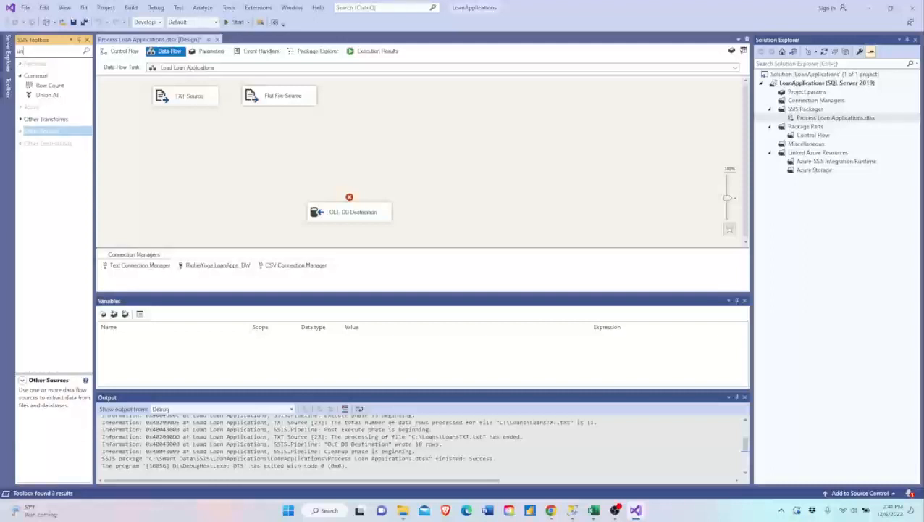
{"action": "type", "text": "ion"}
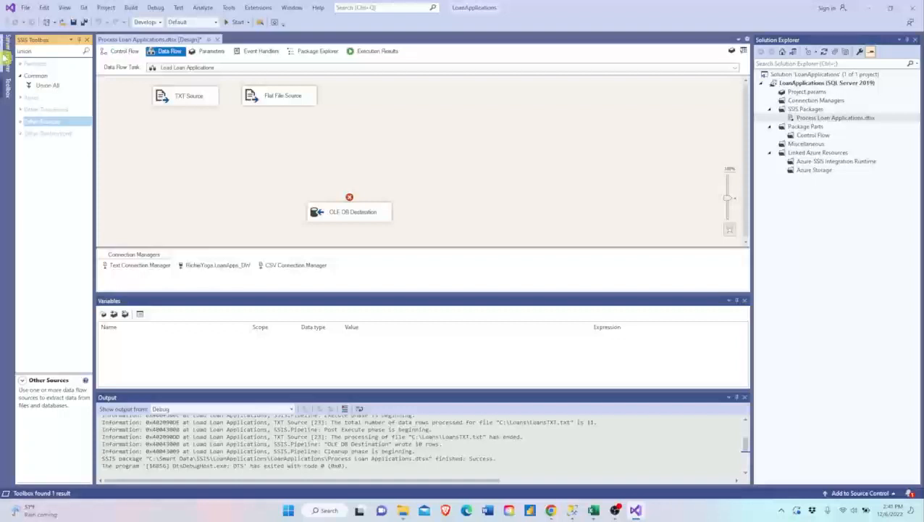
{"action": "left_click_drag", "start_coordinate": [47, 86], "coordinate": [232, 149]}
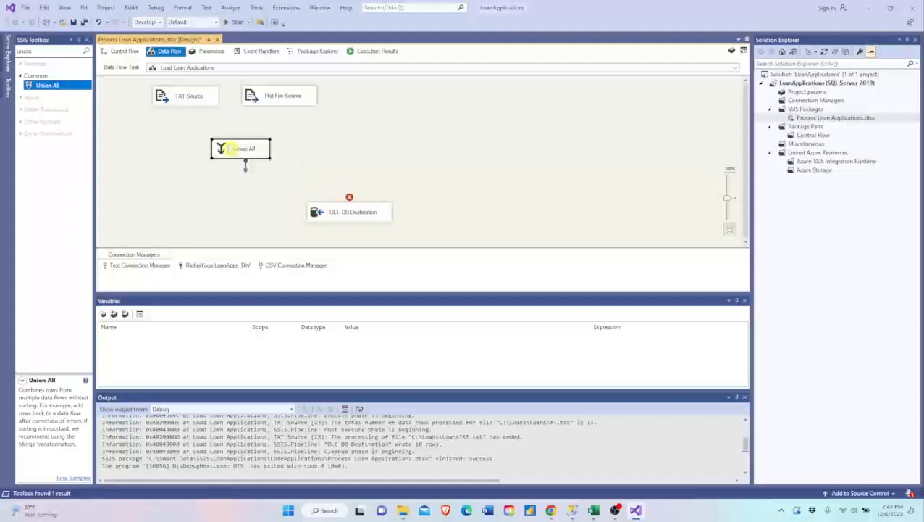
- Connect the outputs of TXT Source and Flat File Source to the Union All transformation
{"action": "left_click", "coordinate": [195, 105]}
{"action": "left_click_drag", "start_coordinate": [205, 129], "coordinate": [221, 149]}
{"action": "left_click", "coordinate": [274, 105]}
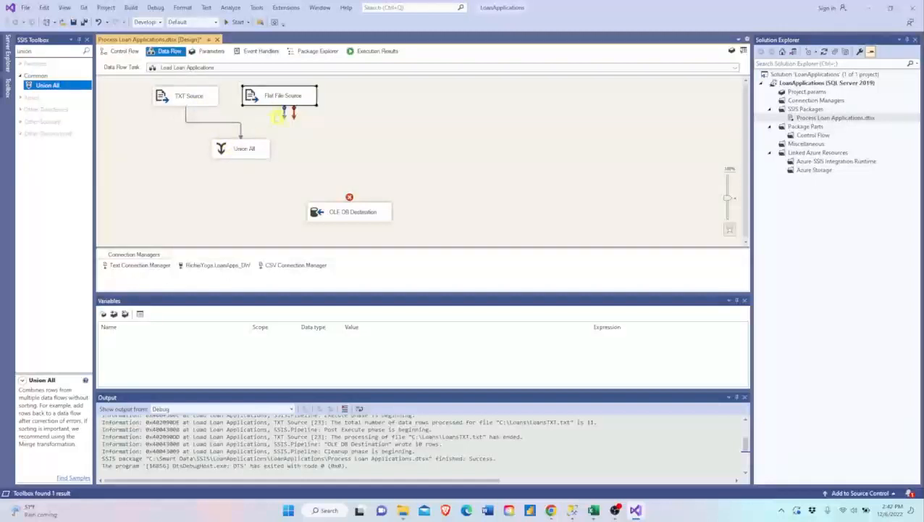
{"action": "left_click_drag", "start_coordinate": [284, 116], "coordinate": [244, 145]}
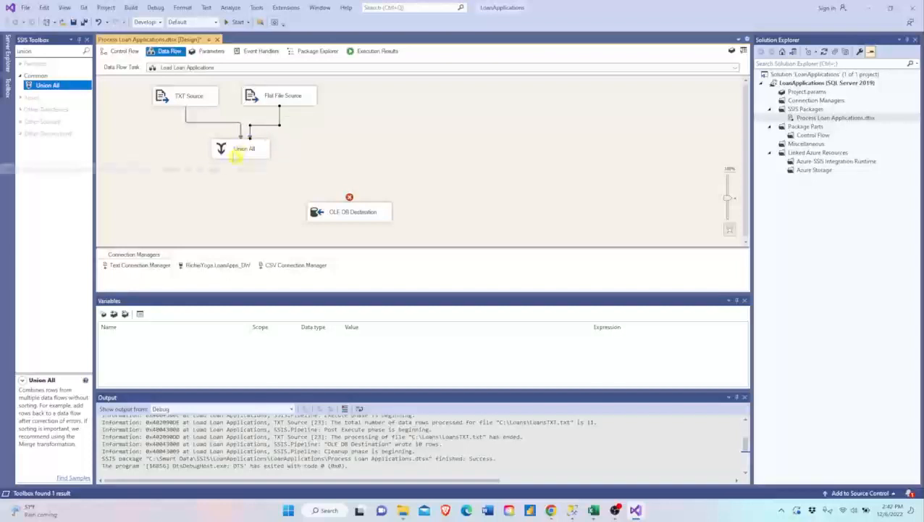
{"action": "left_click", "coordinate": [238, 153]}
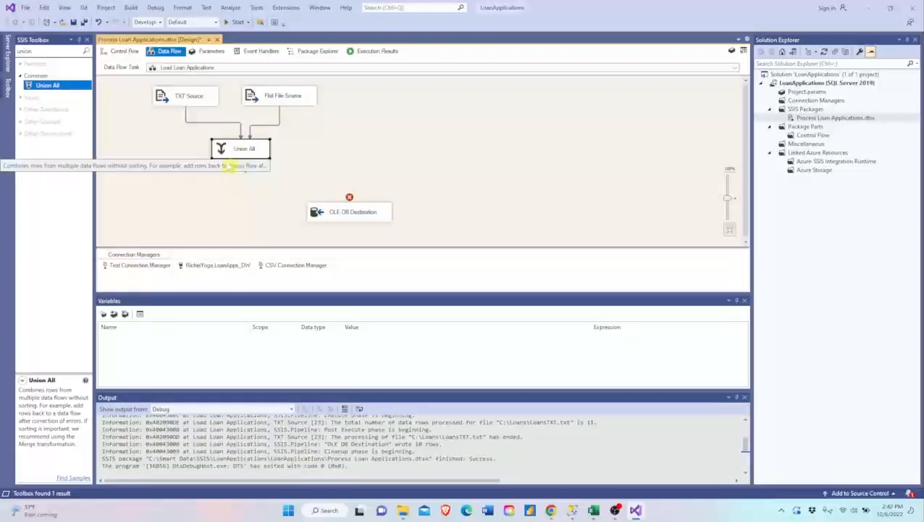
- Check the Union All column mappings for LoanID and Name, accept them, and connect Union All to the OLE DB Destination
{"action": "left_click", "coordinate": [205, 168]}
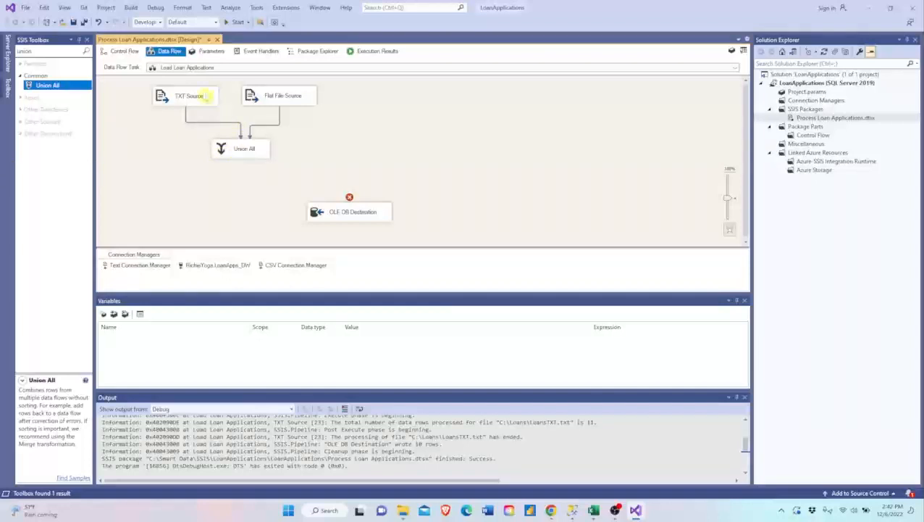
{"action": "double_click", "coordinate": [223, 153]}
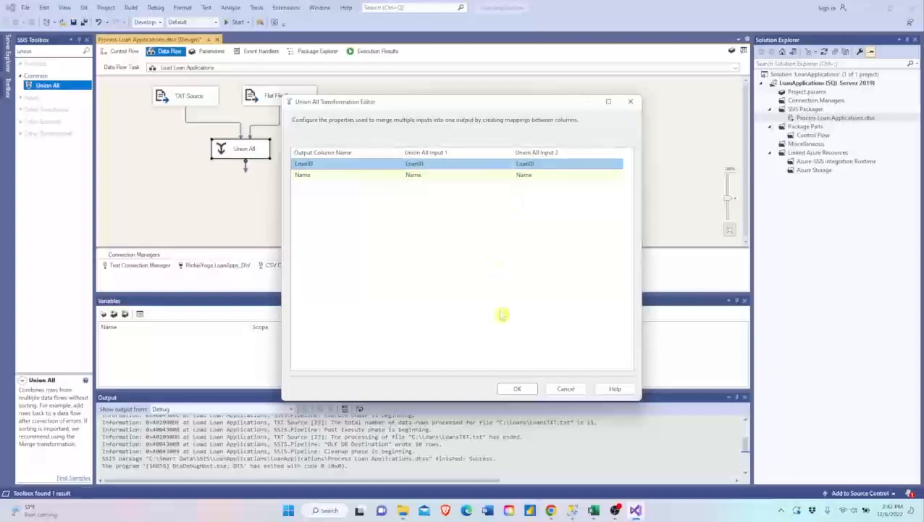
{"action": "left_click", "coordinate": [519, 389]}
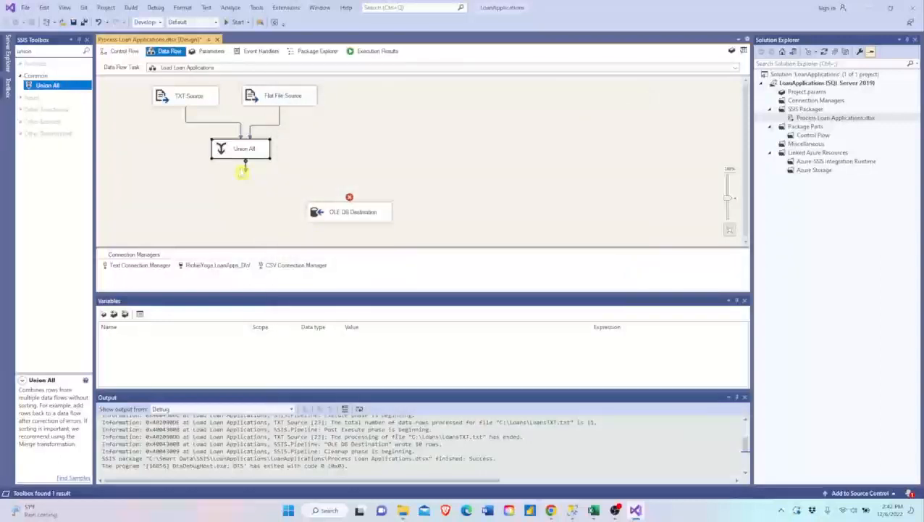
{"action": "left_click_drag", "start_coordinate": [246, 171], "coordinate": [349, 211]}
{"action": "left_click", "coordinate": [401, 130]}
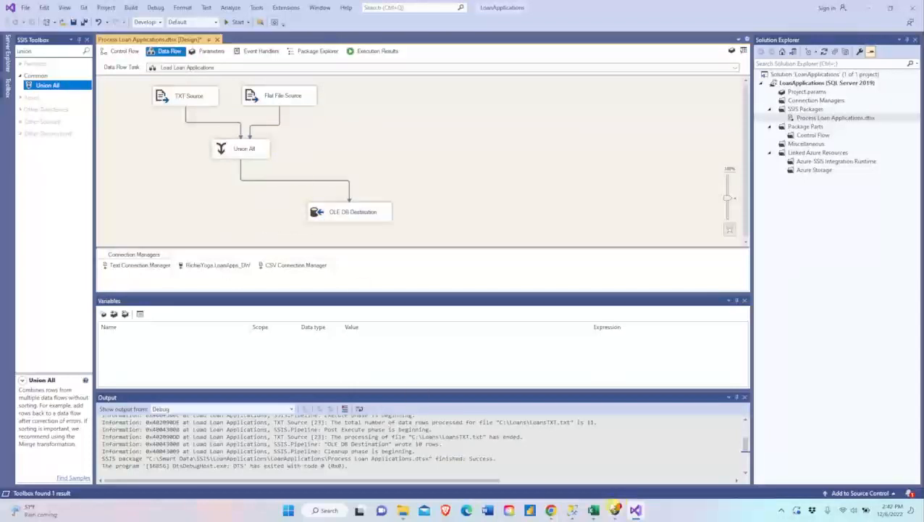
- Switch to SQL Server Management Studio and add the statement Delete From [LoanApps_DW].[dbo].[AllLoans] below the SELECT query
{"action": "left_click", "coordinate": [573, 508]}
{"action": "left_click", "coordinate": [265, 316]}
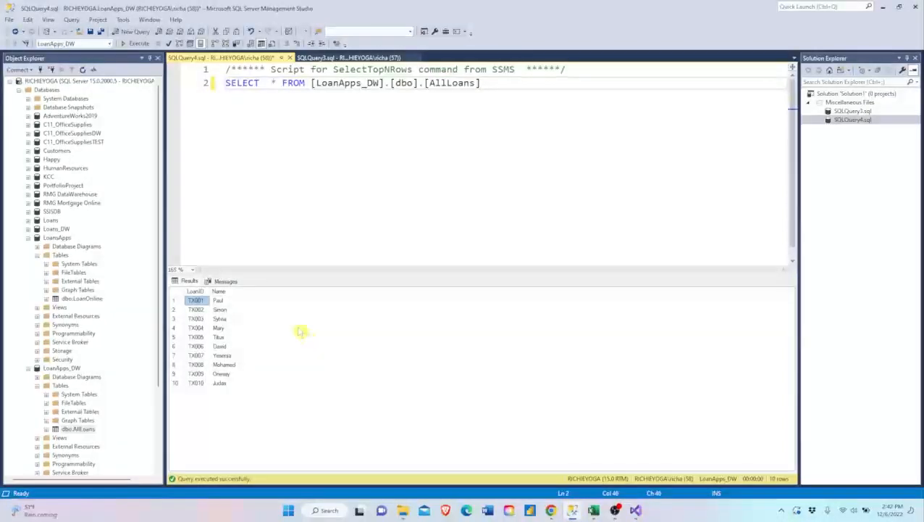
{"action": "left_click", "coordinate": [493, 85]}
{"action": "key", "text": "Return"}
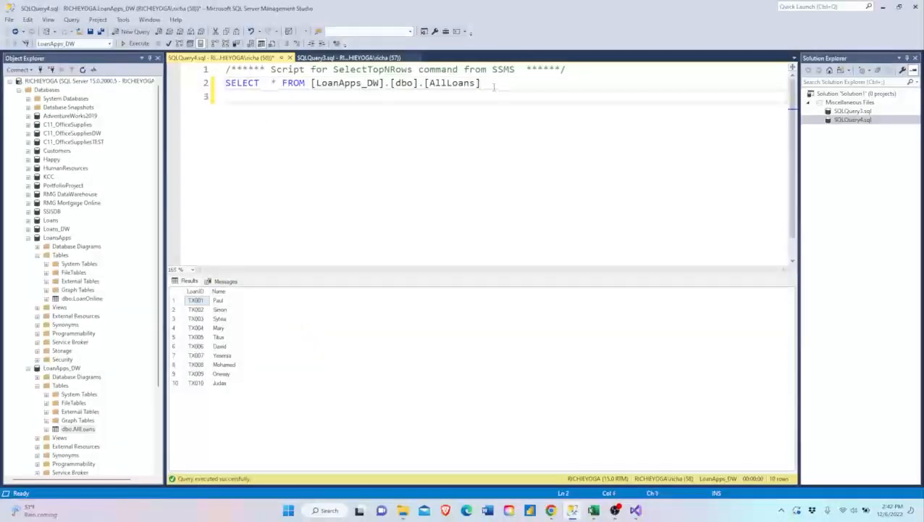
{"action": "key", "text": "Return"}
{"action": "type", "text": "Delete"}
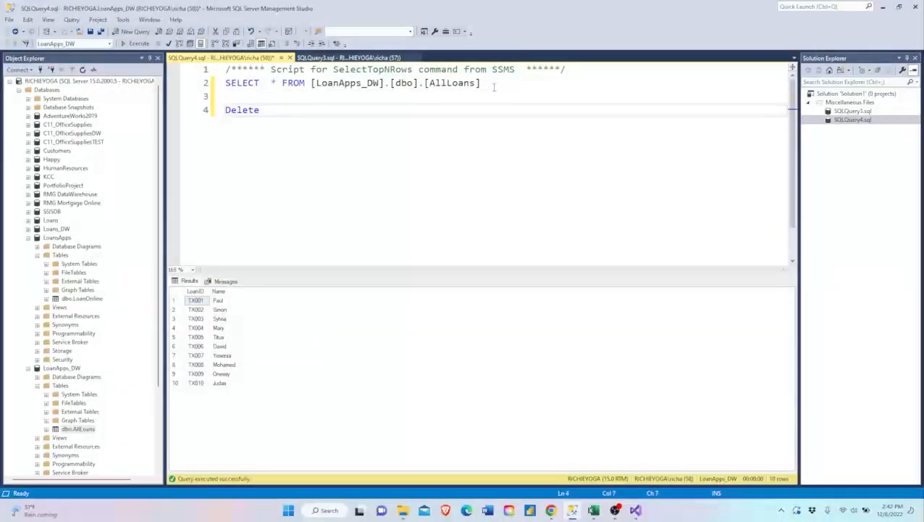
{"action": "type", "text": " From"}
{"action": "left_click_drag", "start_coordinate": [312, 83], "coordinate": [481, 83]}
{"action": "key", "text": "ctrl+c"}
{"action": "left_click", "coordinate": [308, 111]}
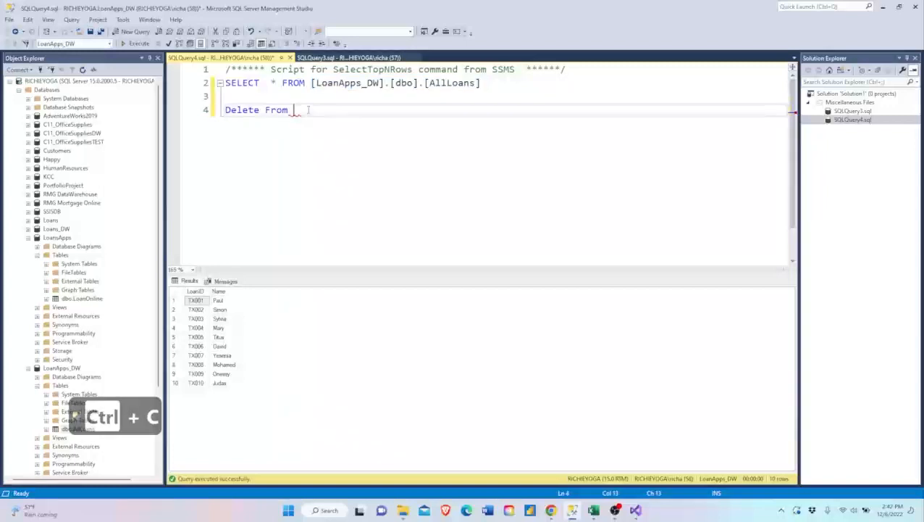
{"action": "key", "text": "ctrl+v"}
- Run only the Delete statement to empty AllLoans, and rerun the SELECT statement to check the table
{"action": "left_click", "coordinate": [196, 114]}
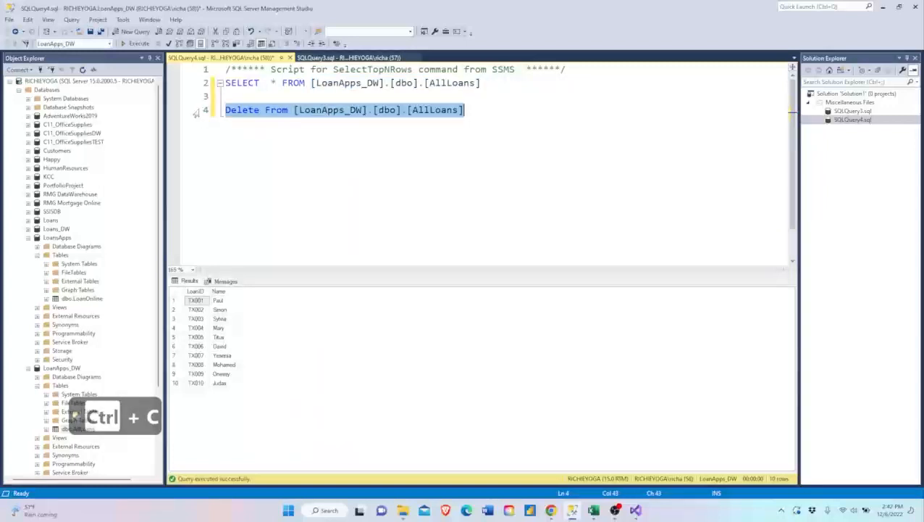
{"action": "key", "text": "F5"}
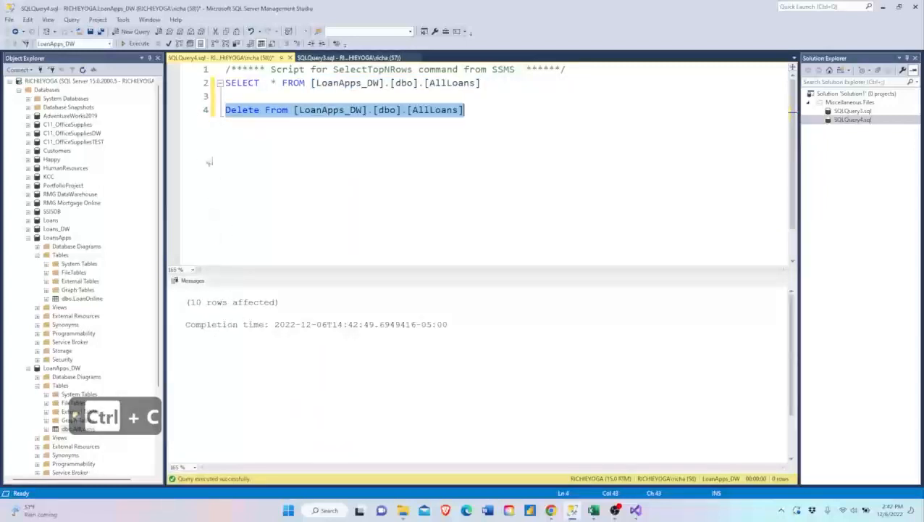
{"action": "left_click", "coordinate": [194, 87]}
{"action": "key", "text": "F5"}
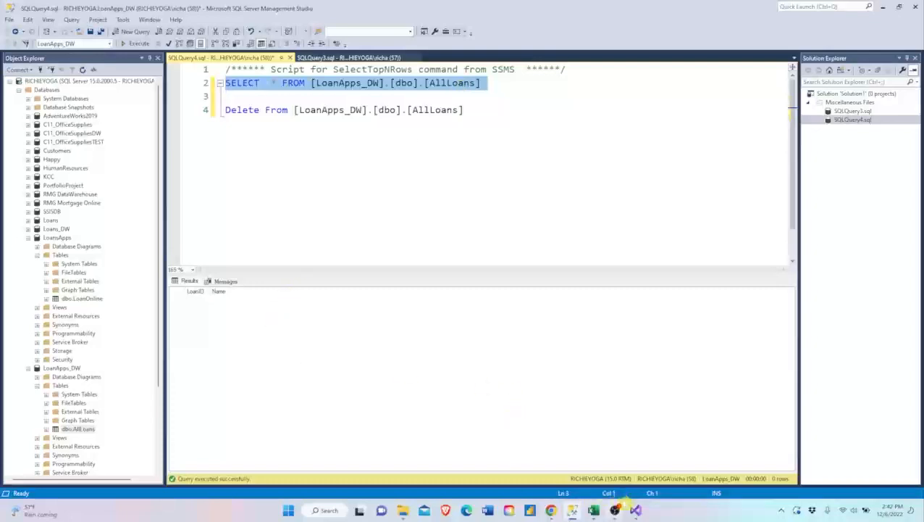
- Switch to Visual Studio and execute the package Process Loan Applications.dtsx
{"action": "left_click", "coordinate": [635, 509]}
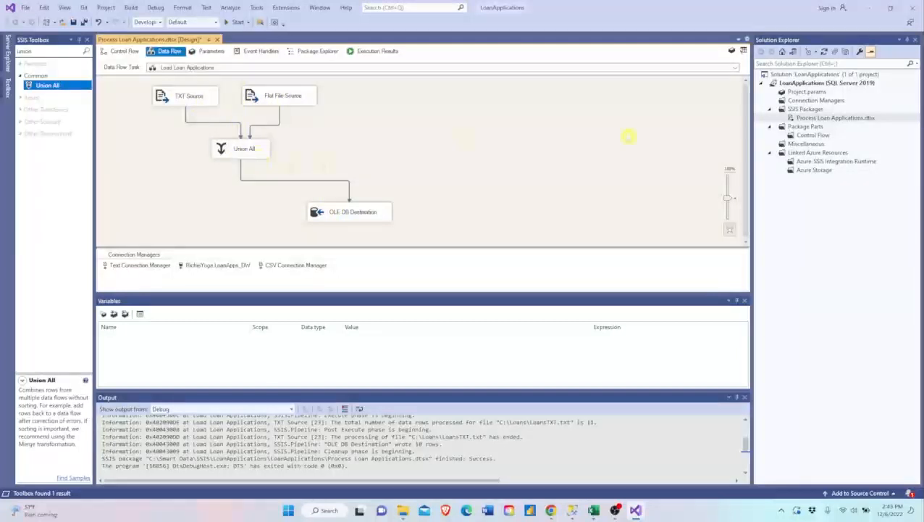
{"action": "right_click", "coordinate": [808, 117]}
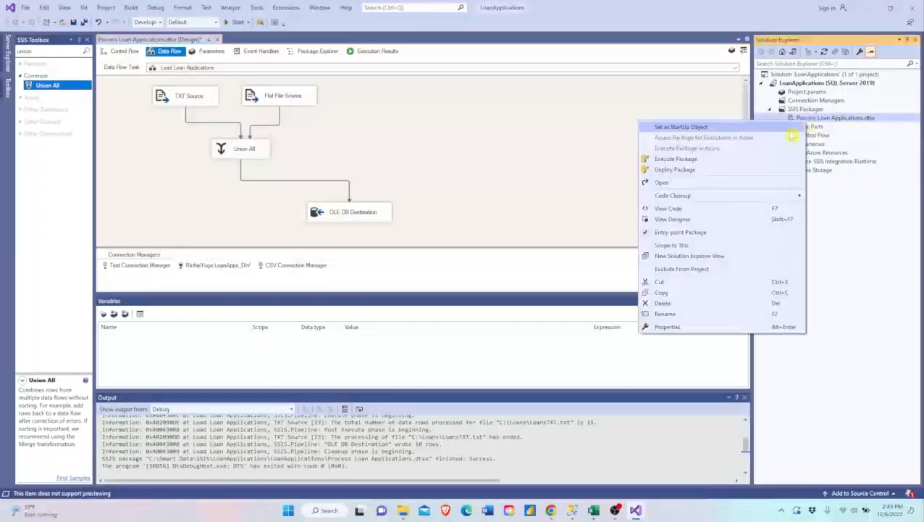
{"action": "left_click", "coordinate": [721, 159]}
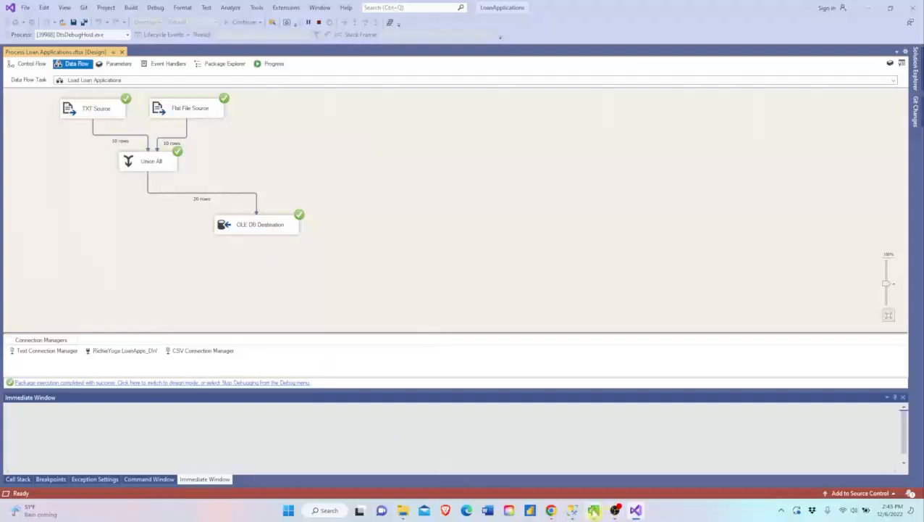
- Switch to SQL Server Management Studio, rerun the SELECT query on AllLoans and look through the loaded rows
{"action": "left_click", "coordinate": [572, 510]}
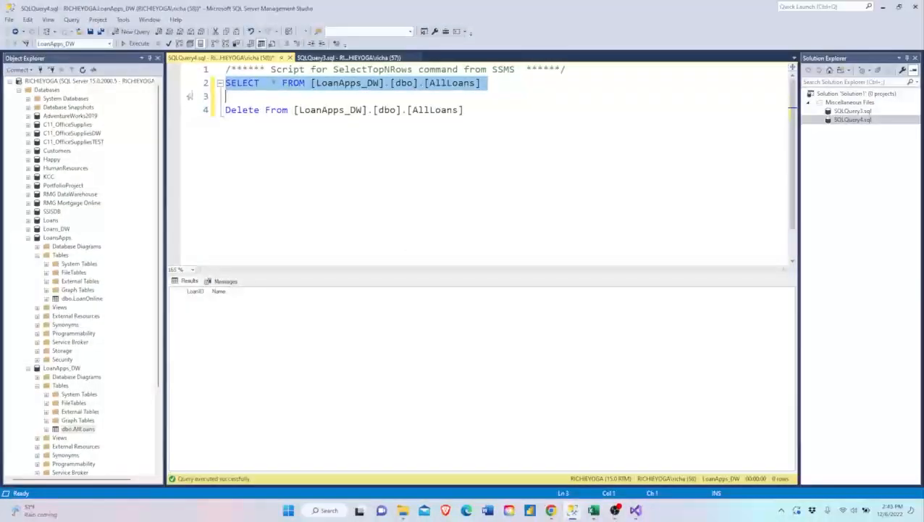
{"action": "key", "text": "F5"}
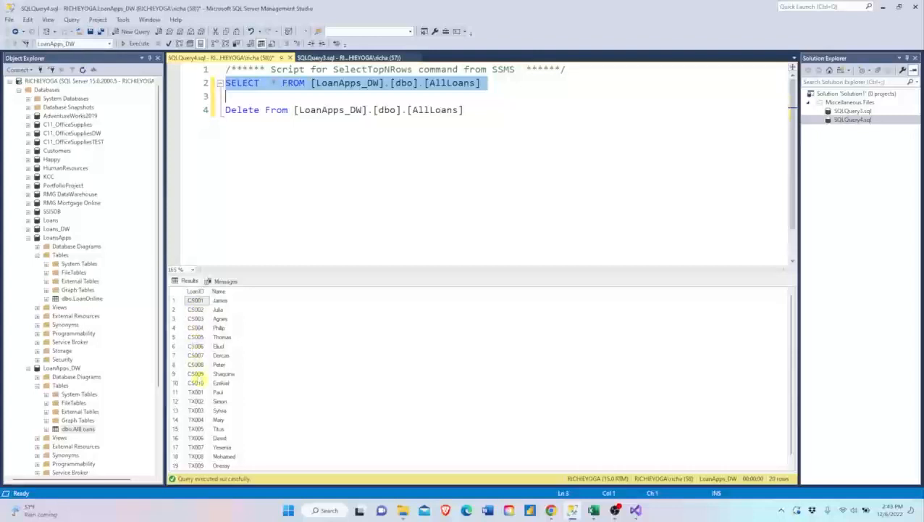
{"action": "scroll", "coordinate": [197, 417], "scroll_direction": "down", "scroll_amount": 1}
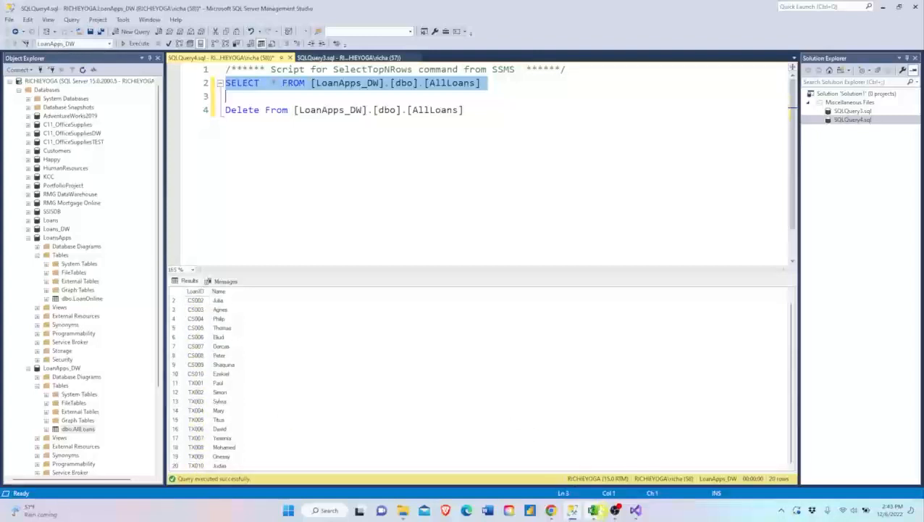
- Return to Visual Studio, stop debugging, and add an OLE DB Source to the data flow beside the Flat File Source
{"action": "left_click", "coordinate": [636, 510]}
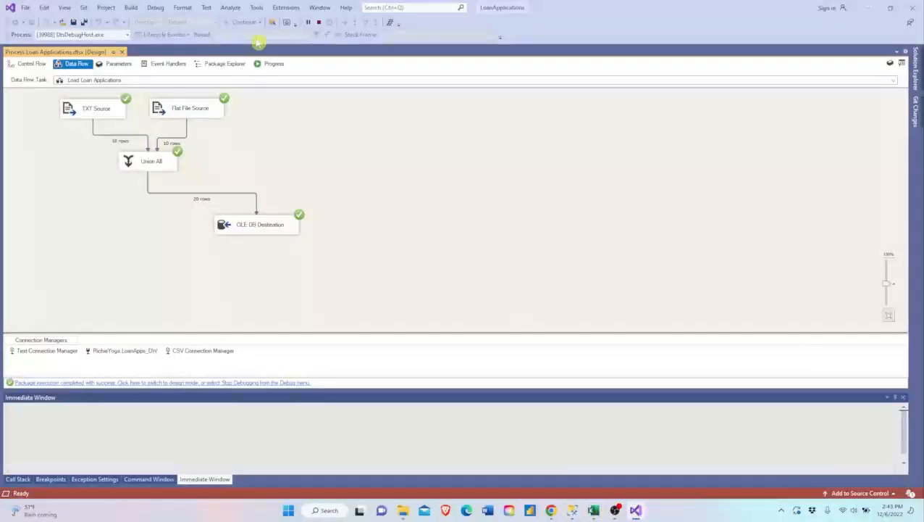
{"action": "left_click", "coordinate": [319, 22]}
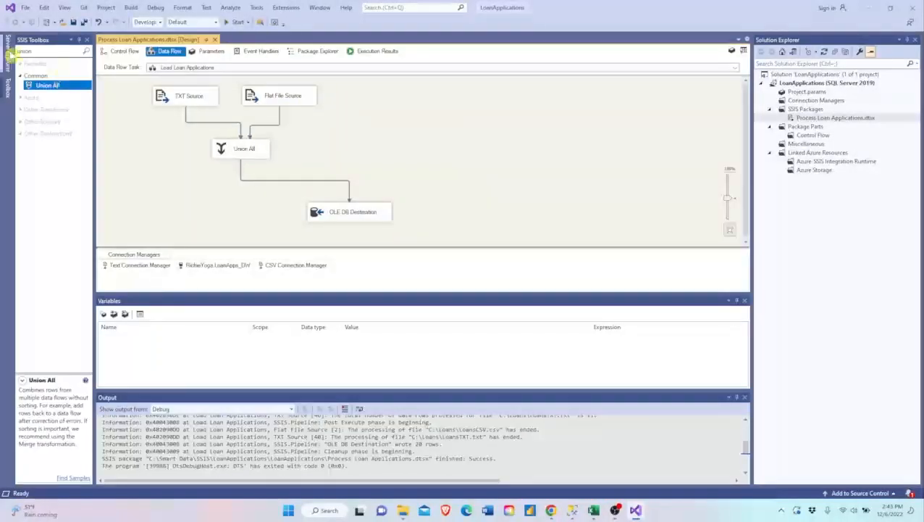
{"action": "left_click", "coordinate": [38, 52]}
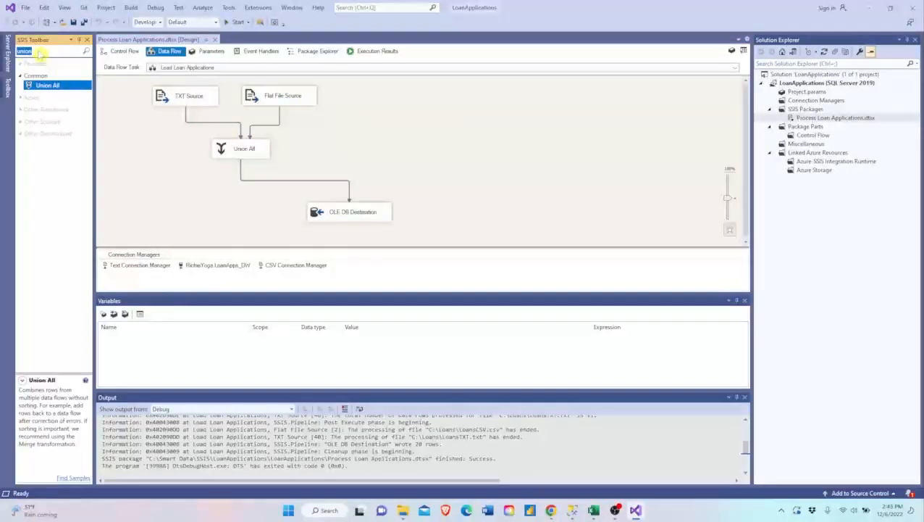
{"action": "type", "text": "ole"}
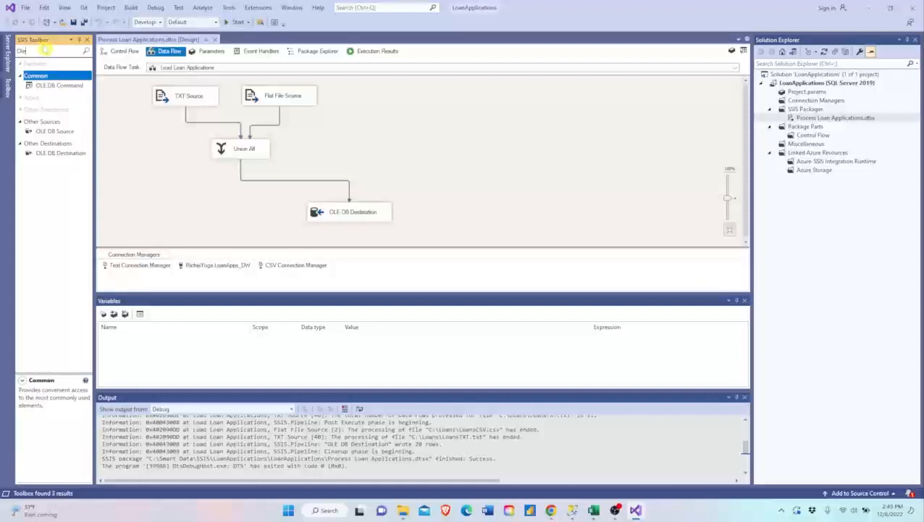
{"action": "left_click_drag", "start_coordinate": [48, 133], "coordinate": [350, 91]}
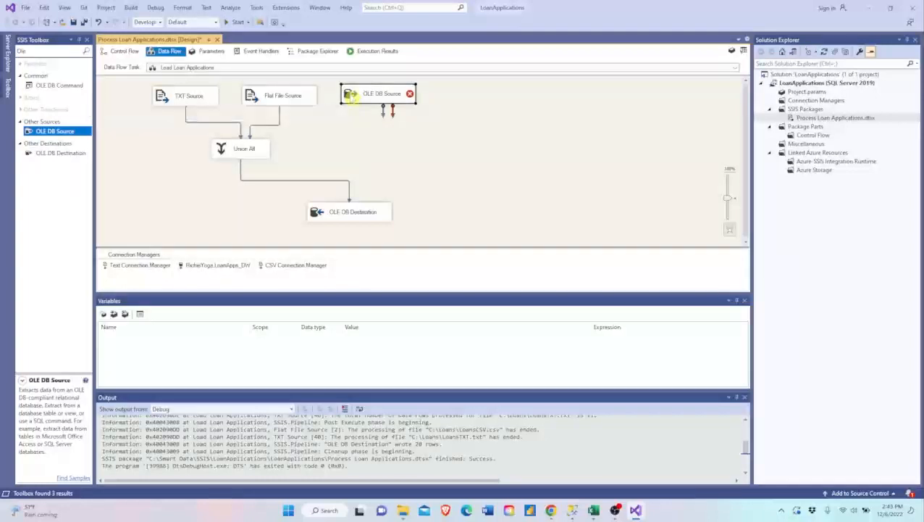
- Create a new OLE DB connection for the OLE DB Source to server RichieYoga and database LoansApps, and test it
{"action": "double_click", "coordinate": [352, 97]}
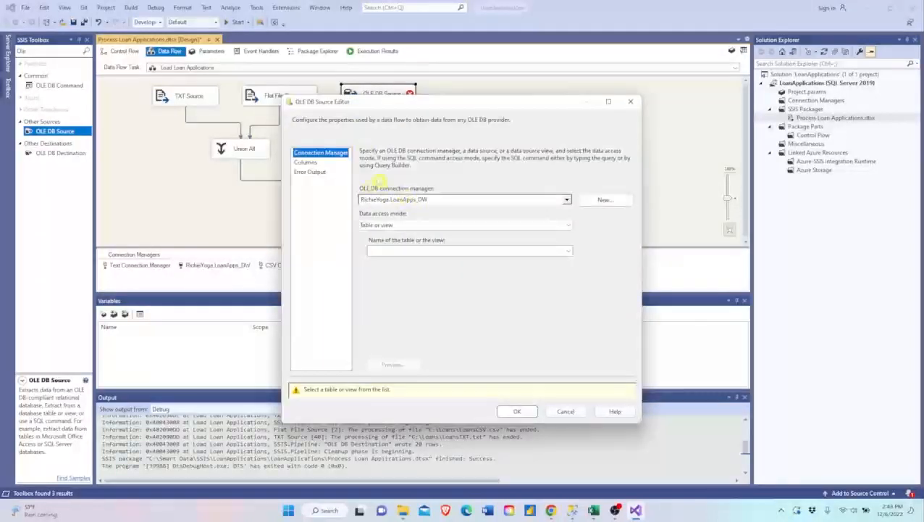
{"action": "left_click", "coordinate": [601, 207]}
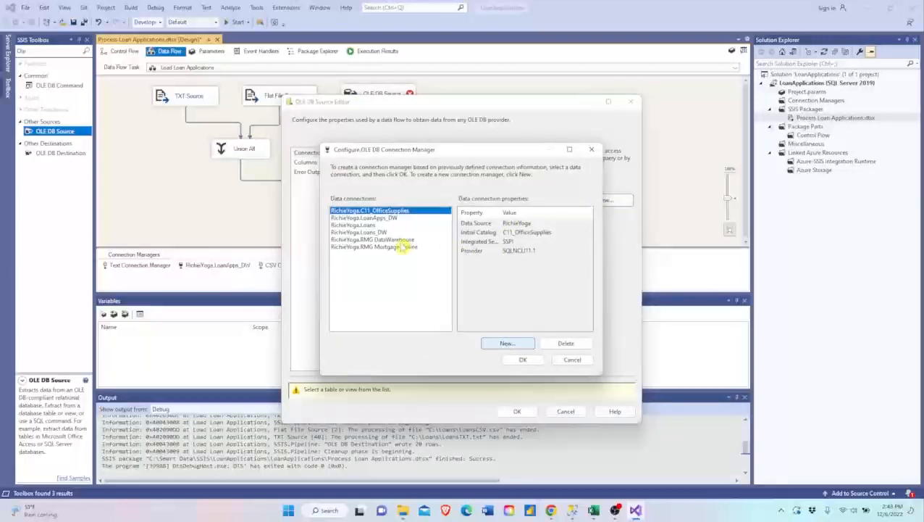
{"action": "left_click", "coordinate": [507, 343]}
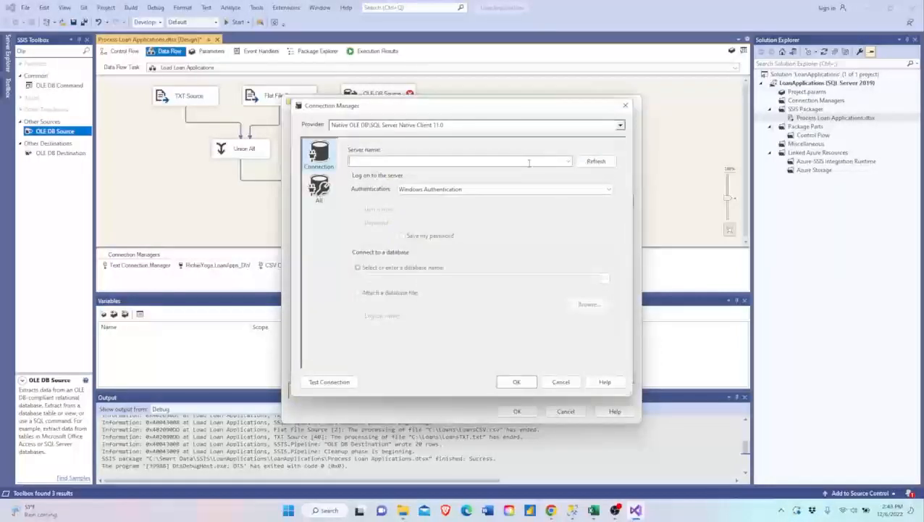
{"action": "type", "text": "RichieYoga"}
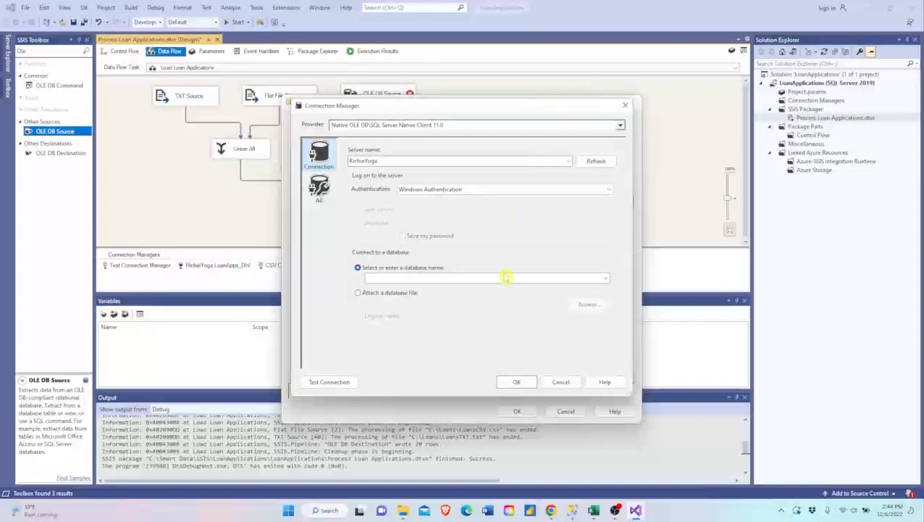
{"action": "left_click", "coordinate": [507, 277]}
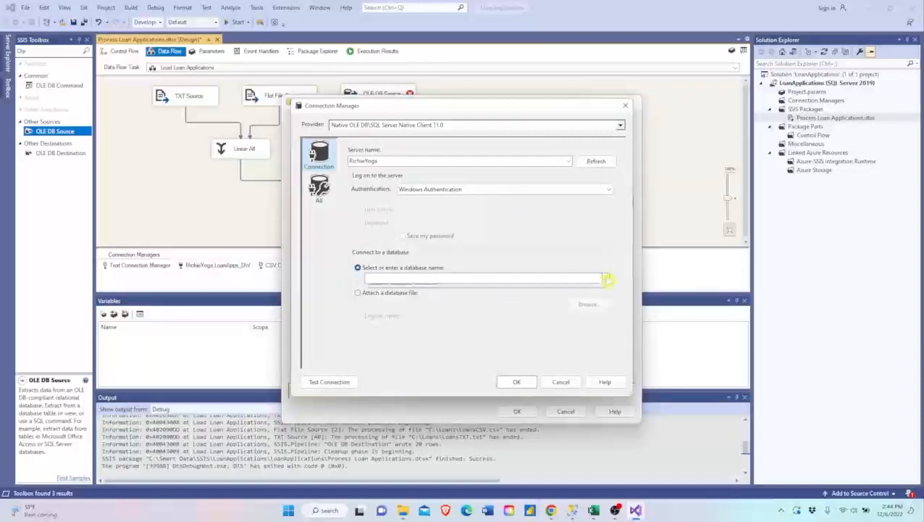
{"action": "left_click", "coordinate": [606, 278]}
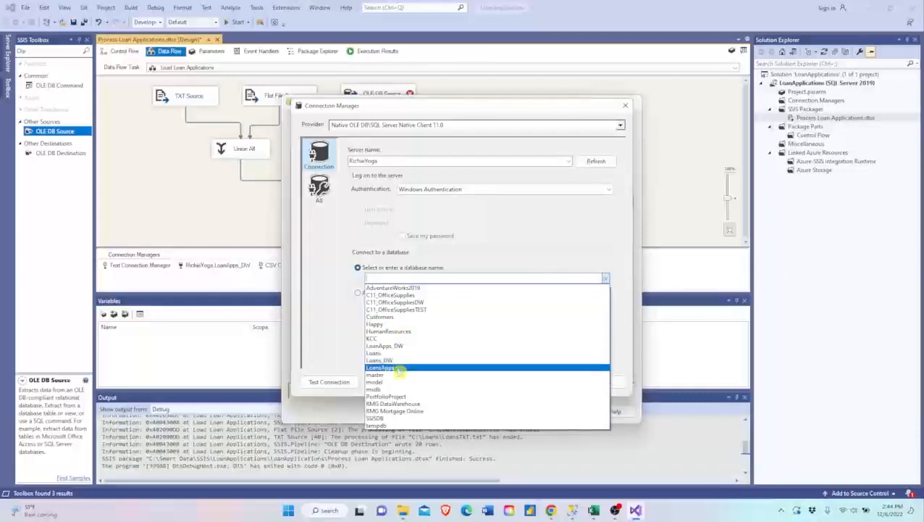
{"action": "left_click", "coordinate": [397, 369]}
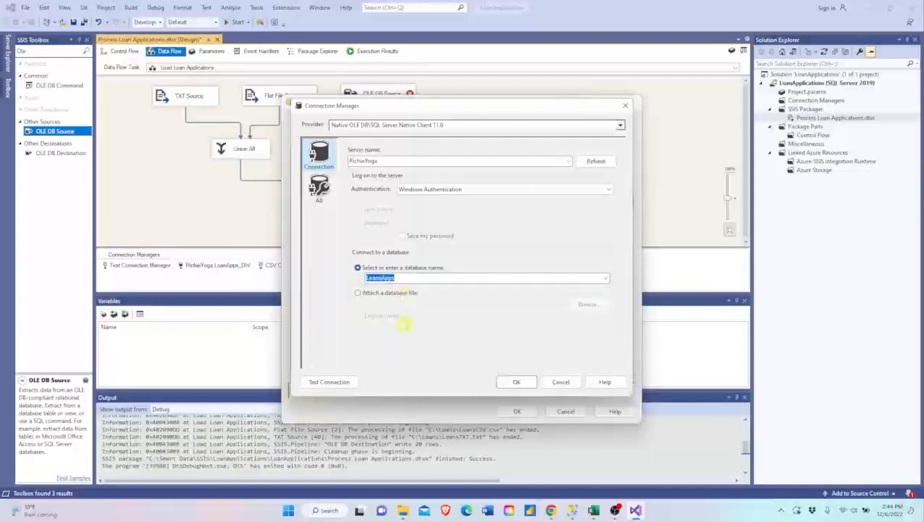
{"action": "left_click", "coordinate": [327, 382]}
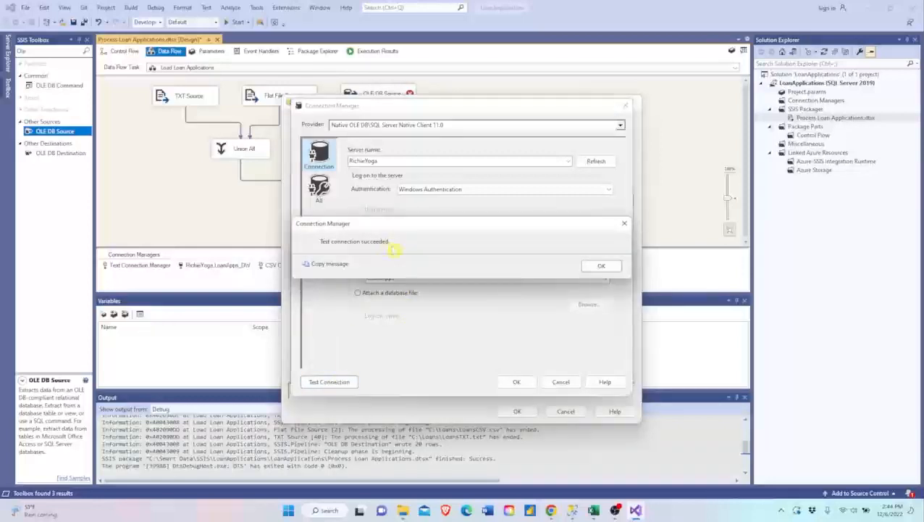
{"action": "left_click", "coordinate": [596, 265]}
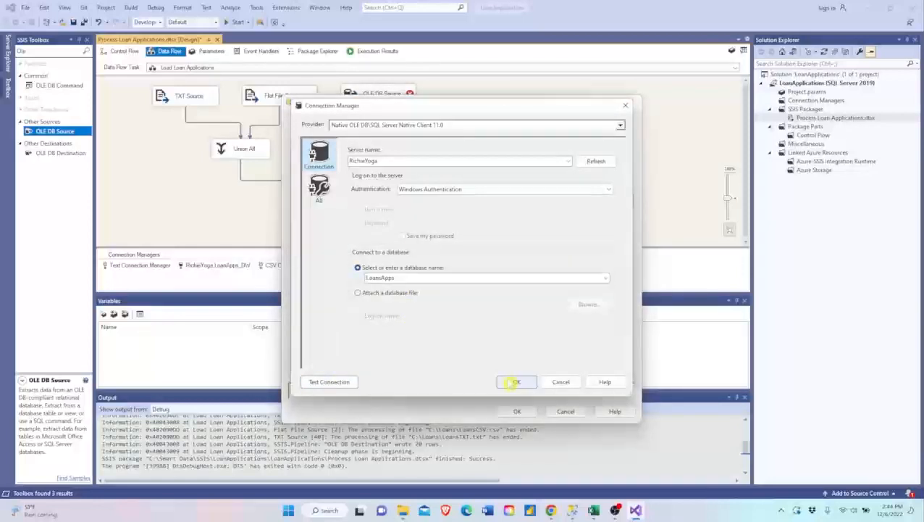
{"action": "left_click", "coordinate": [516, 382]}
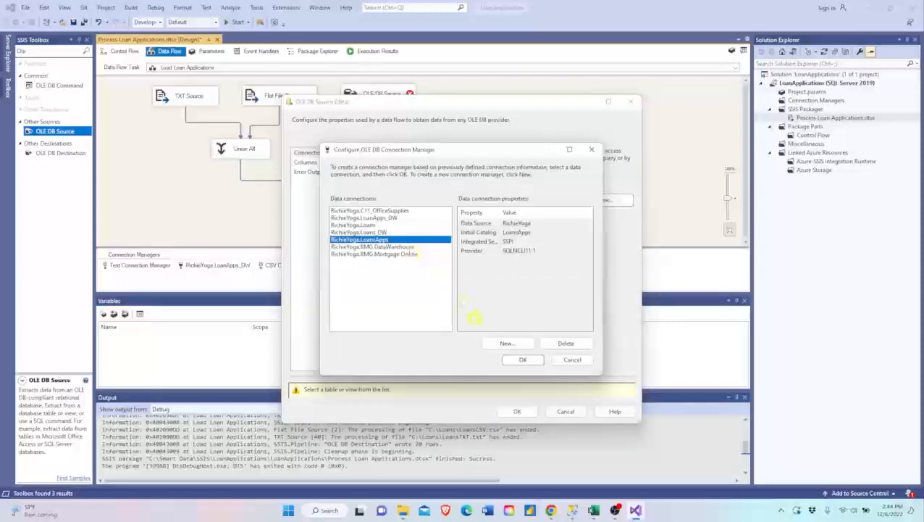
- Accept the LoansApps connection for the OLE DB Source and choose [dbo].[LoanOnline] as its table
{"action": "left_click", "coordinate": [509, 359]}
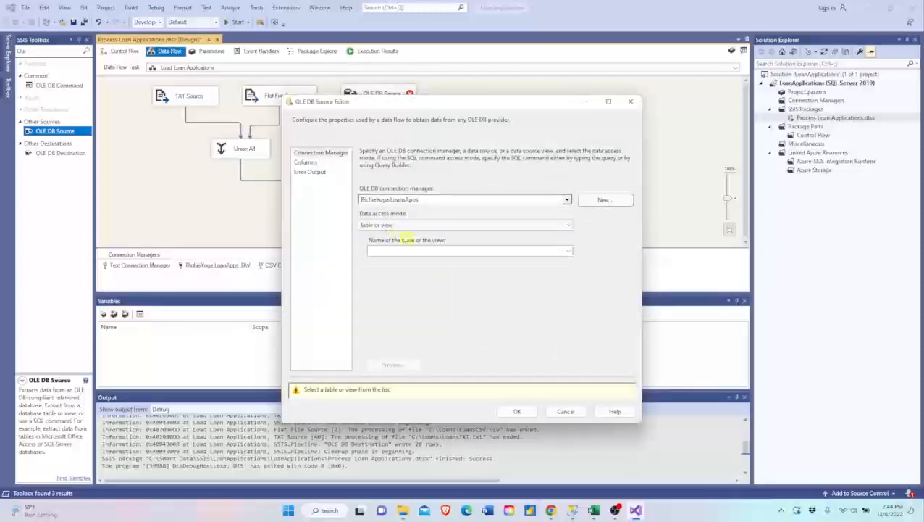
{"action": "left_click", "coordinate": [423, 251]}
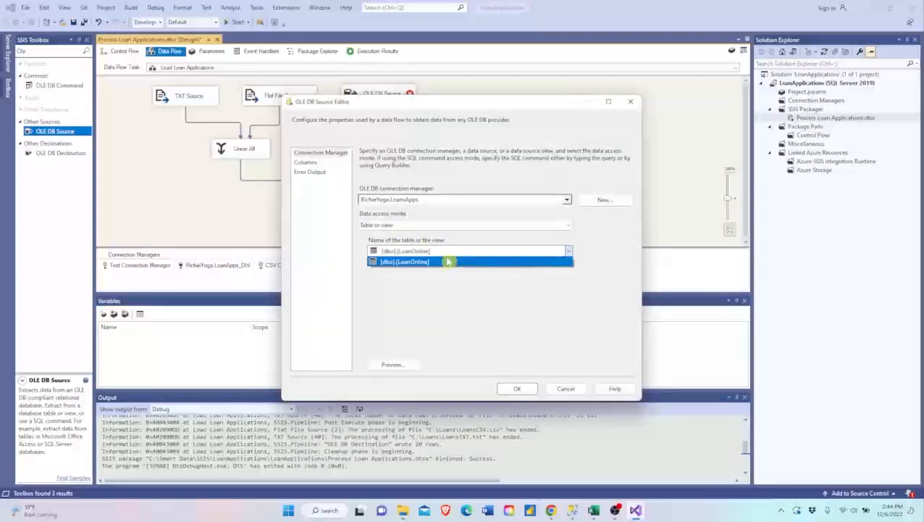
{"action": "left_click", "coordinate": [418, 263]}
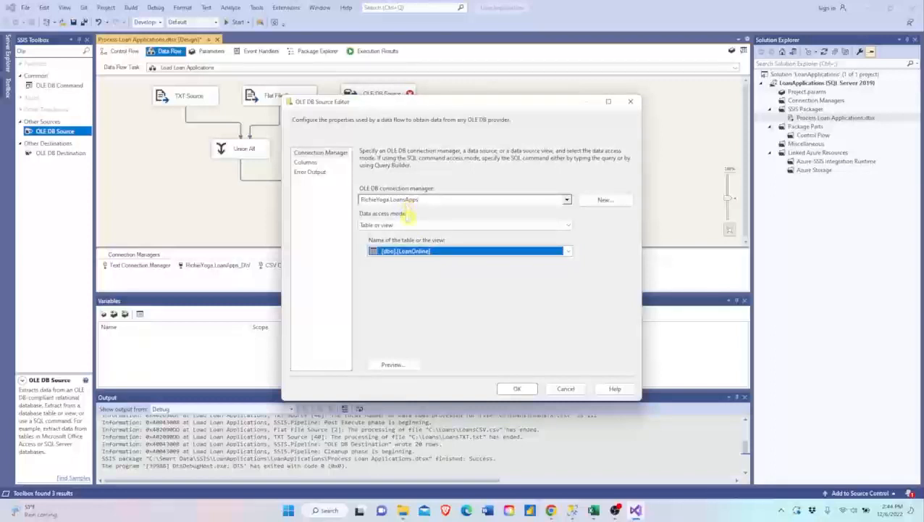
- Preview the LoanOnline data, check the LoanID and Name columns, and accept the OLE DB Source settings
{"action": "left_click", "coordinate": [392, 364]}
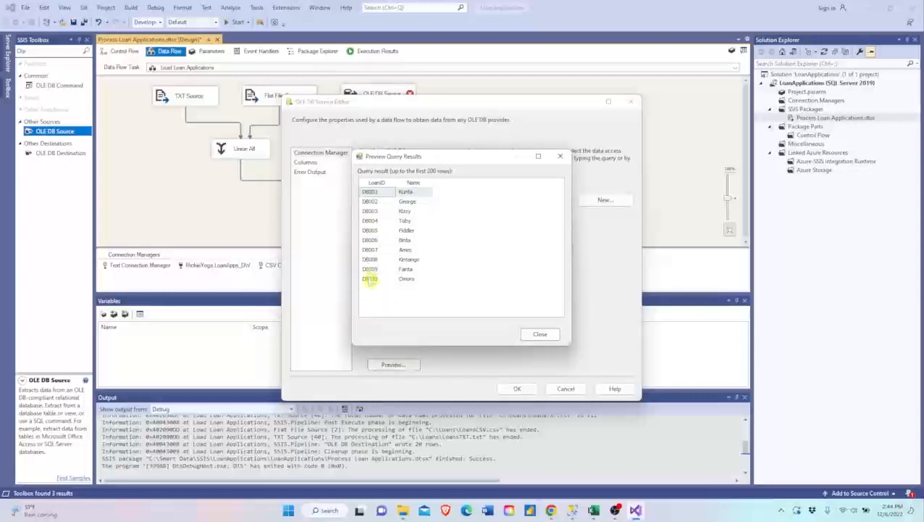
{"action": "left_click", "coordinate": [536, 333]}
{"action": "left_click", "coordinate": [304, 163]}
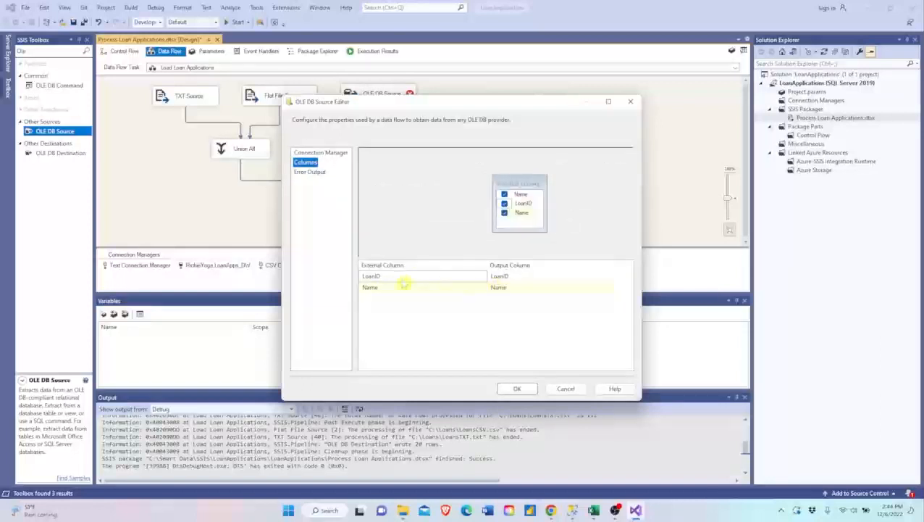
{"action": "left_click", "coordinate": [517, 389]}
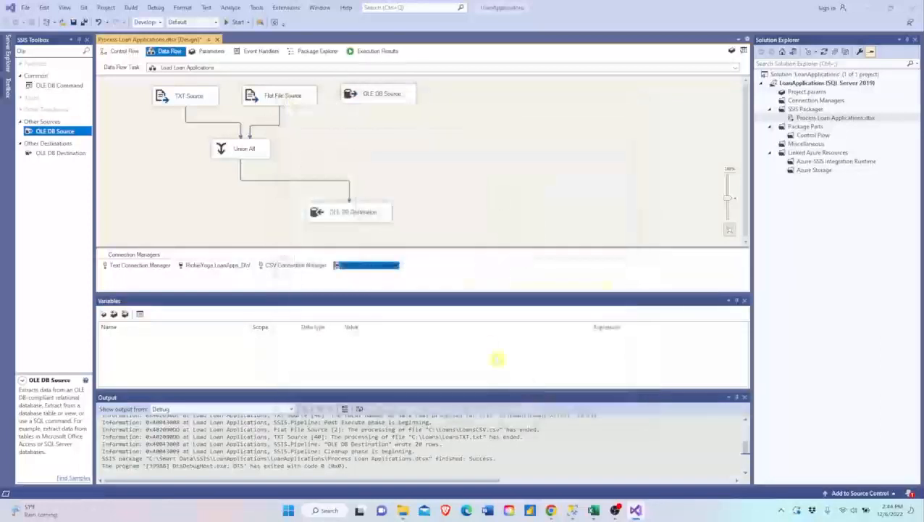
- Connect the OLE DB Source to Union All and check its LoanID and Name column mappings for all inputs
{"action": "left_click", "coordinate": [371, 105]}
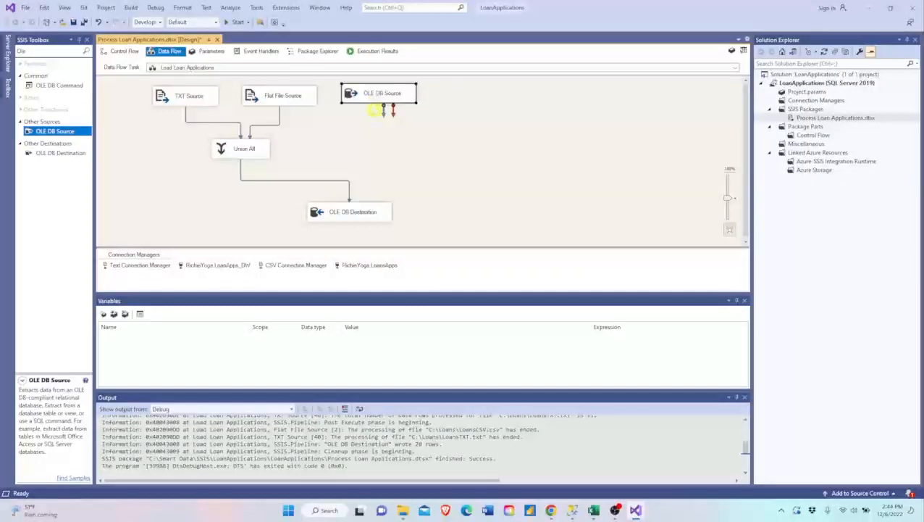
{"action": "left_click_drag", "start_coordinate": [355, 128], "coordinate": [253, 149]}
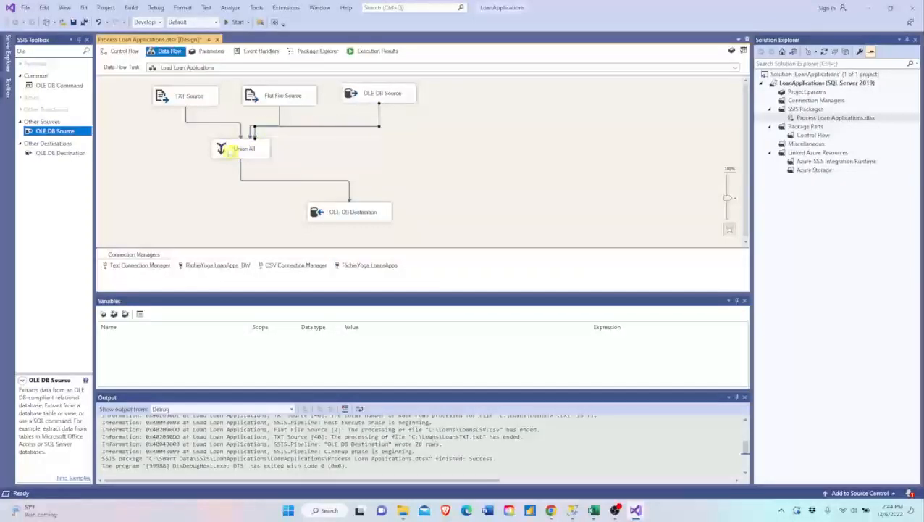
{"action": "double_click", "coordinate": [226, 148]}
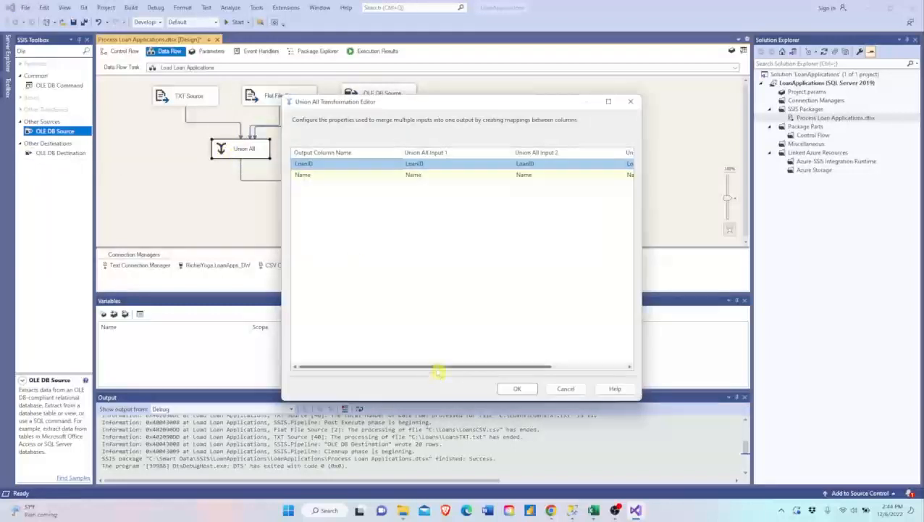
{"action": "left_click_drag", "start_coordinate": [439, 367], "coordinate": [407, 373]}
{"action": "left_click", "coordinate": [516, 389]}
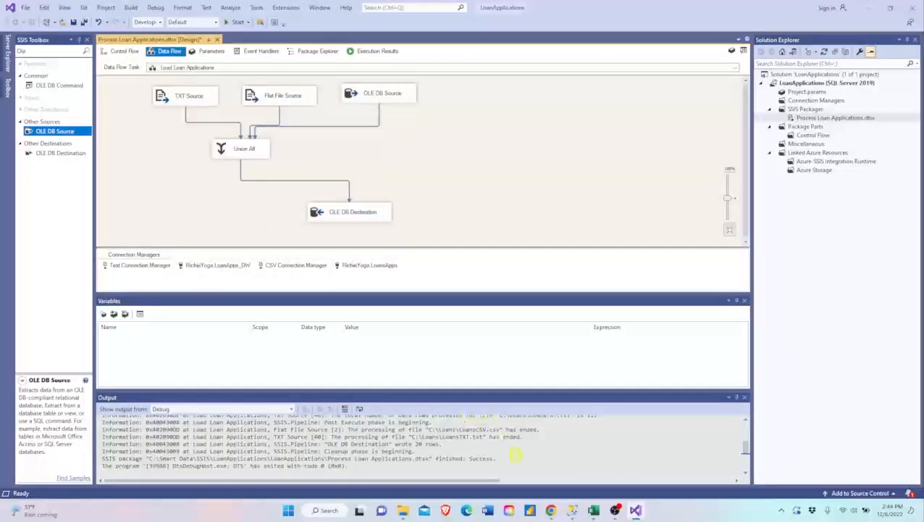
- Switch to SQL Server Management Studio, delete all rows from AllLoans in LoanApps_DW, and rerun the SELECT query to check the table
{"action": "left_click", "coordinate": [572, 510]}
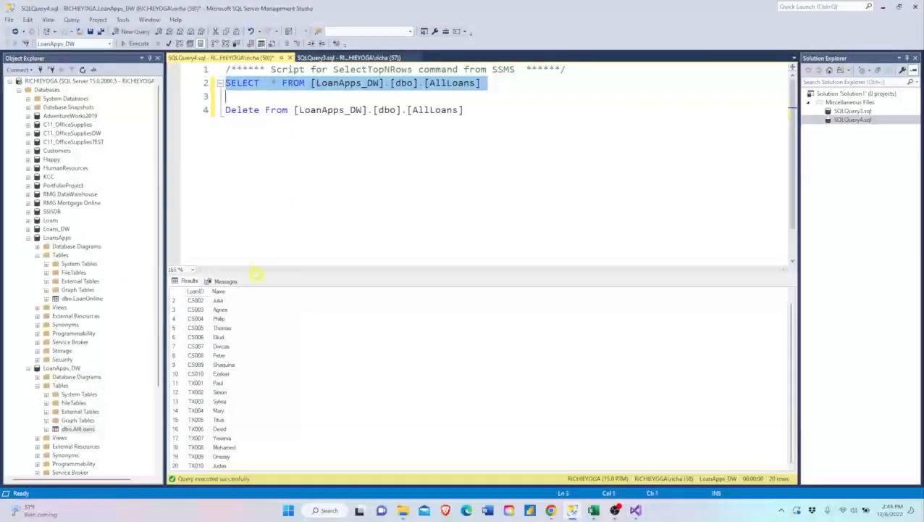
{"action": "scroll", "coordinate": [250, 393], "scroll_direction": "up", "scroll_amount": 1}
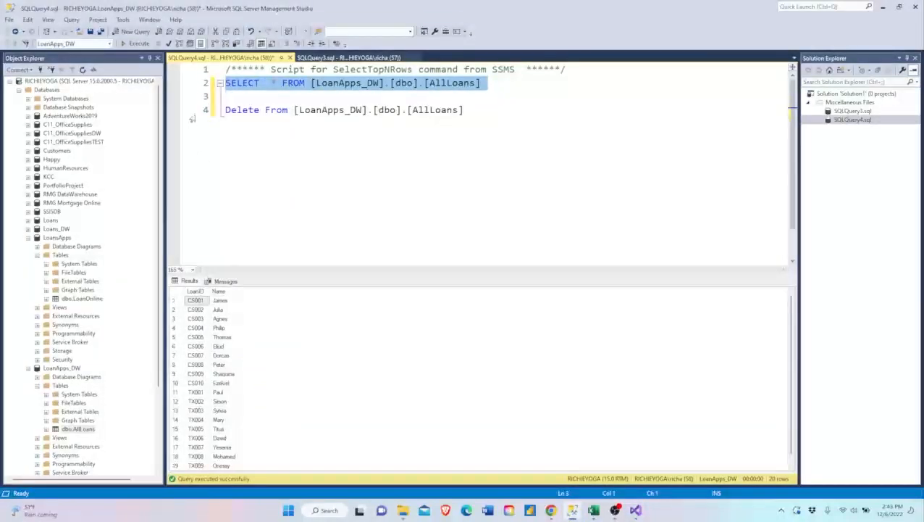
{"action": "left_click", "coordinate": [192, 116]}
{"action": "key", "text": "F5"}
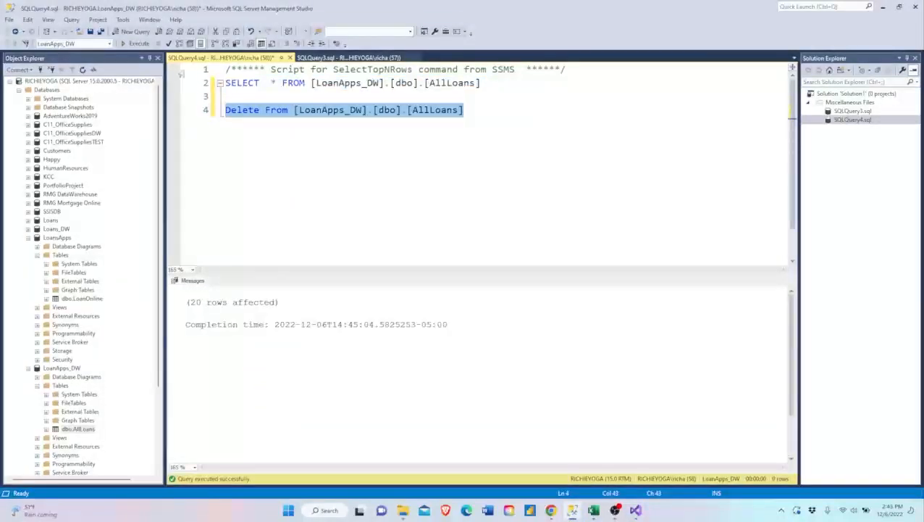
{"action": "left_click", "coordinate": [181, 85]}
{"action": "key", "text": "F5"}
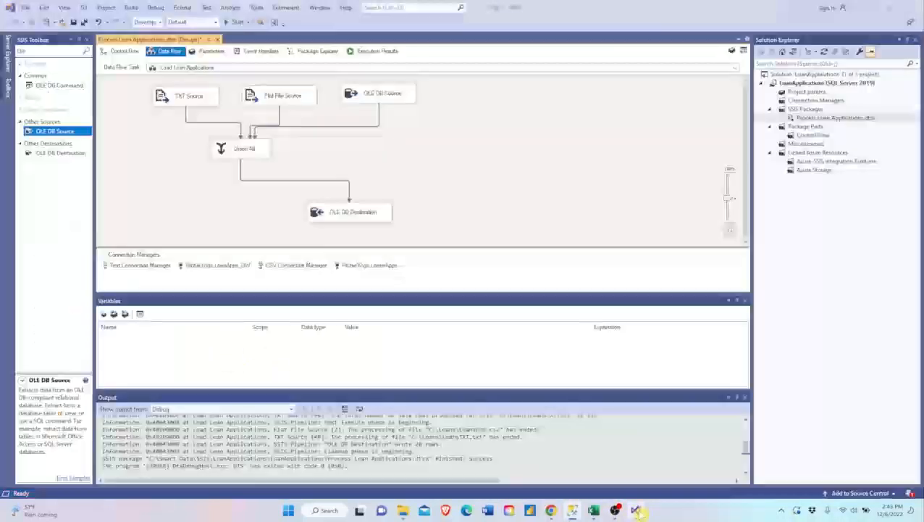
- Return to Visual Studio and execute the Process Loan Applications.dtsx package
{"action": "left_click", "coordinate": [635, 510]}
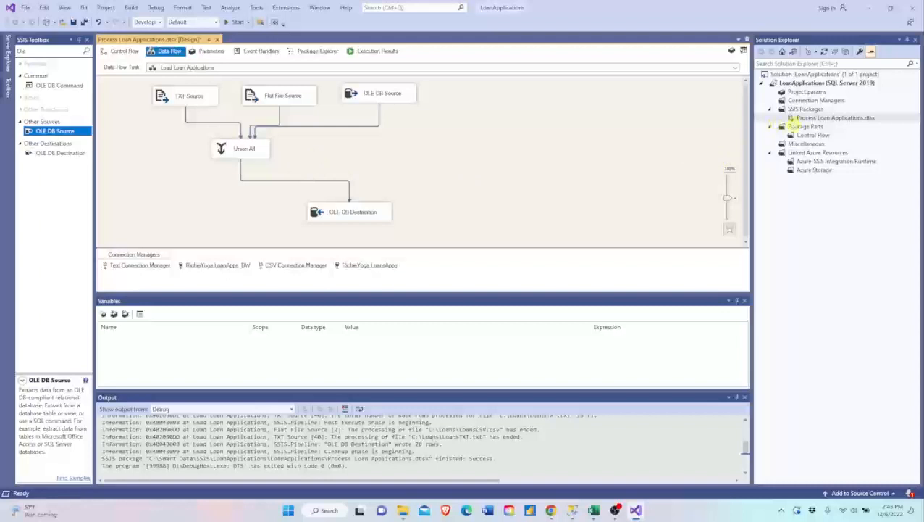
{"action": "right_click", "coordinate": [803, 119]}
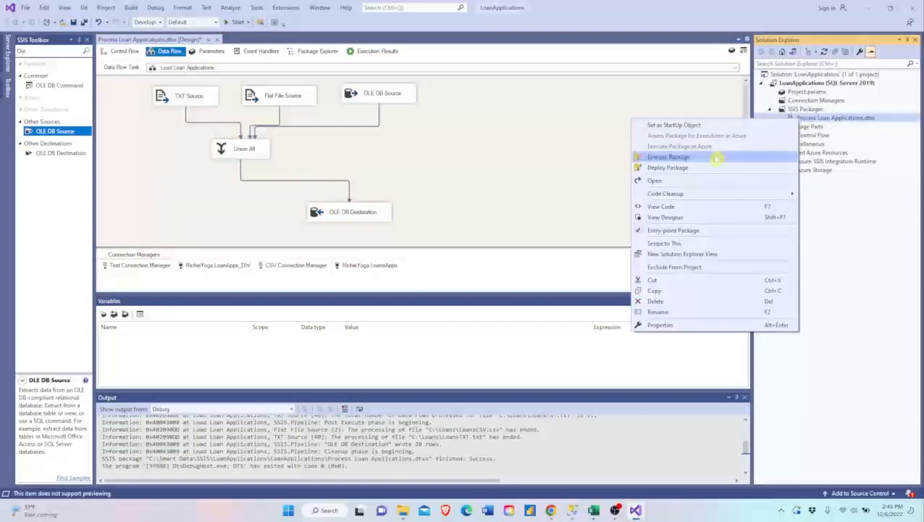
{"action": "left_click", "coordinate": [711, 154]}
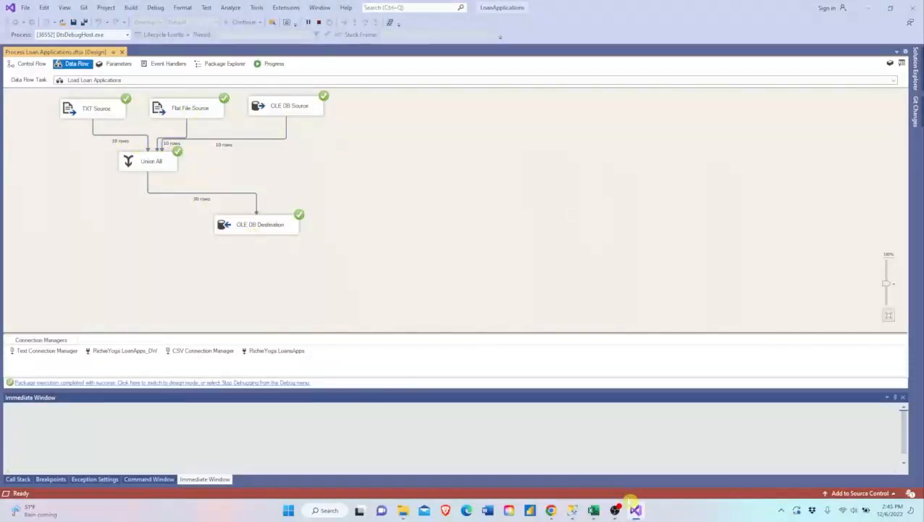
- Switch to SQL Server Management Studio, run the SELECT query on AllLoans again, and examine the rows loaded from the three sources
{"action": "left_click", "coordinate": [572, 510]}
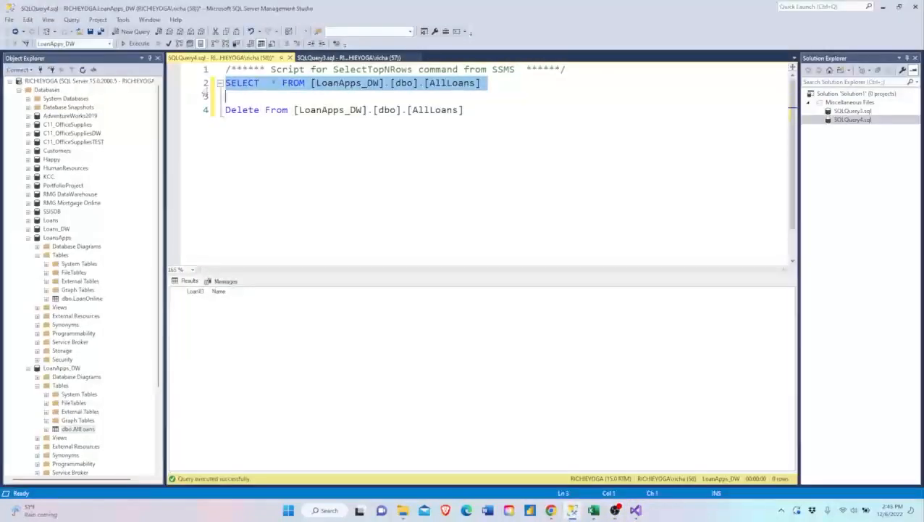
{"action": "key", "text": "F5"}
{"action": "scroll", "coordinate": [217, 348], "scroll_direction": "down", "scroll_amount": 4}
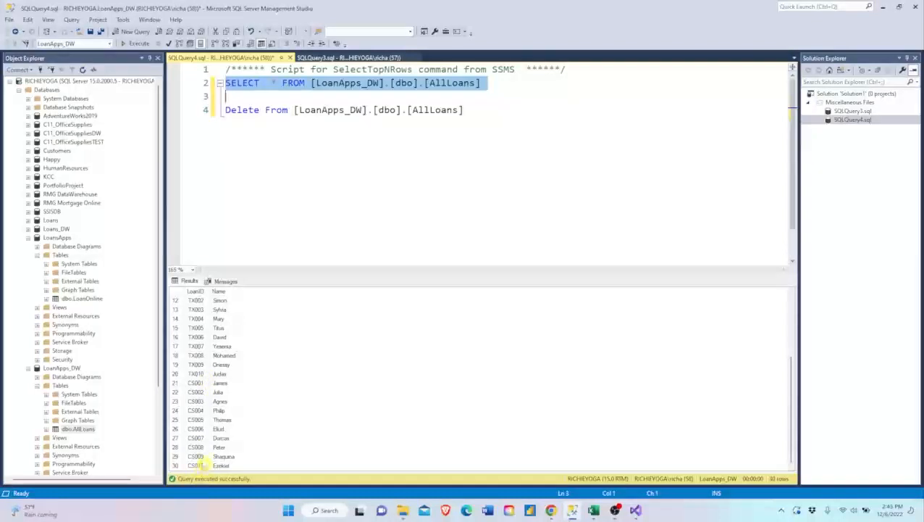
{"action": "scroll", "coordinate": [195, 386], "scroll_direction": "up", "scroll_amount": 1}
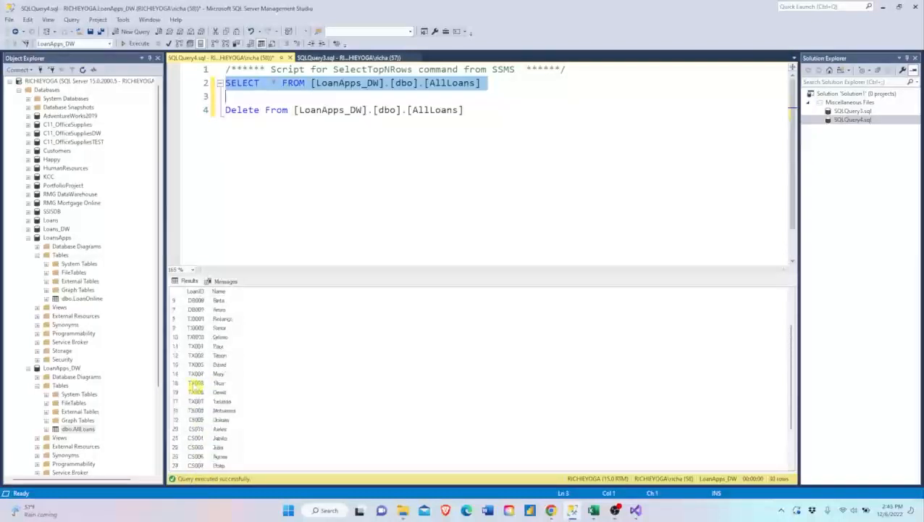
{"action": "scroll", "coordinate": [195, 383], "scroll_direction": "down", "scroll_amount": 2}
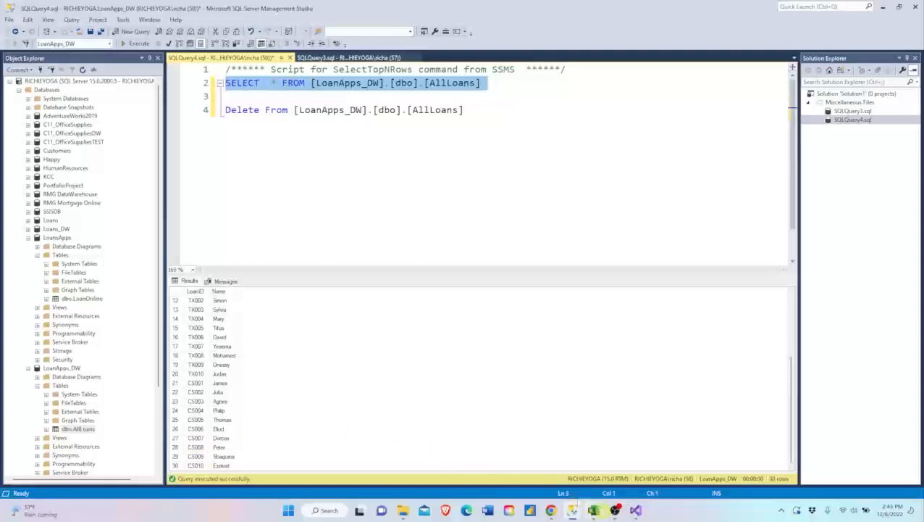
- Return to Visual Studio, stop debugging, and add an Excel Source to the data flow beside the OLE DB Source
{"action": "left_click", "coordinate": [635, 511]}
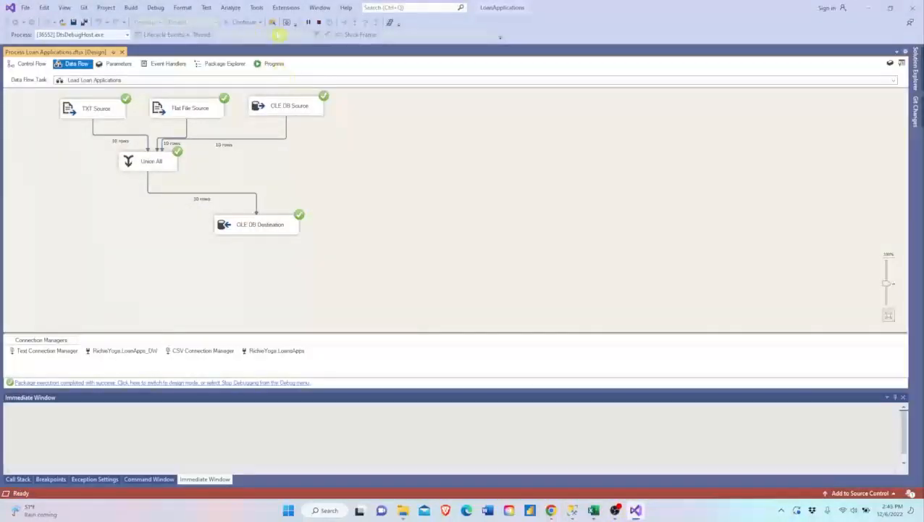
{"action": "left_click", "coordinate": [320, 22]}
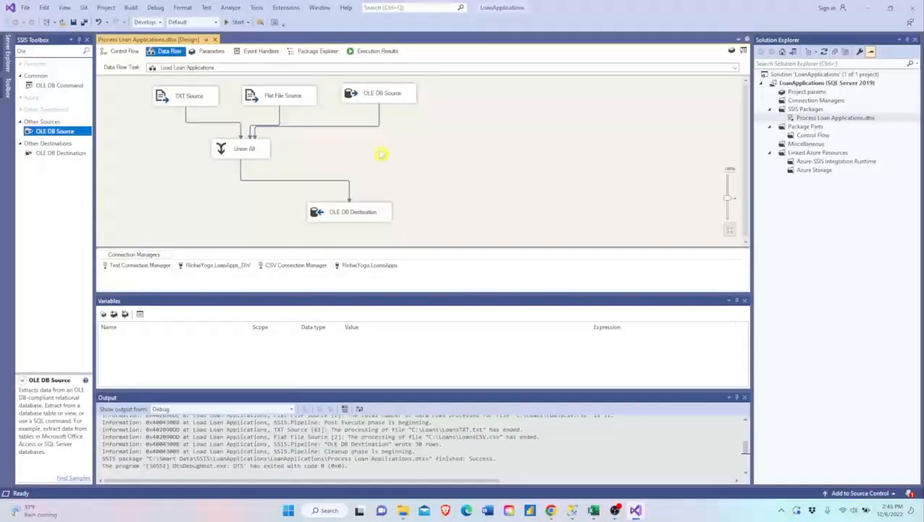
{"action": "left_click", "coordinate": [51, 53]}
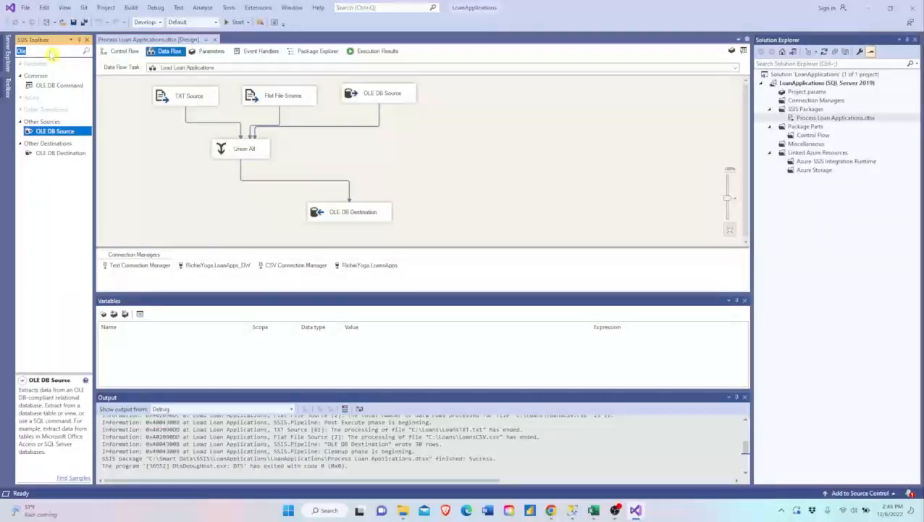
{"action": "type", "text": "excel"}
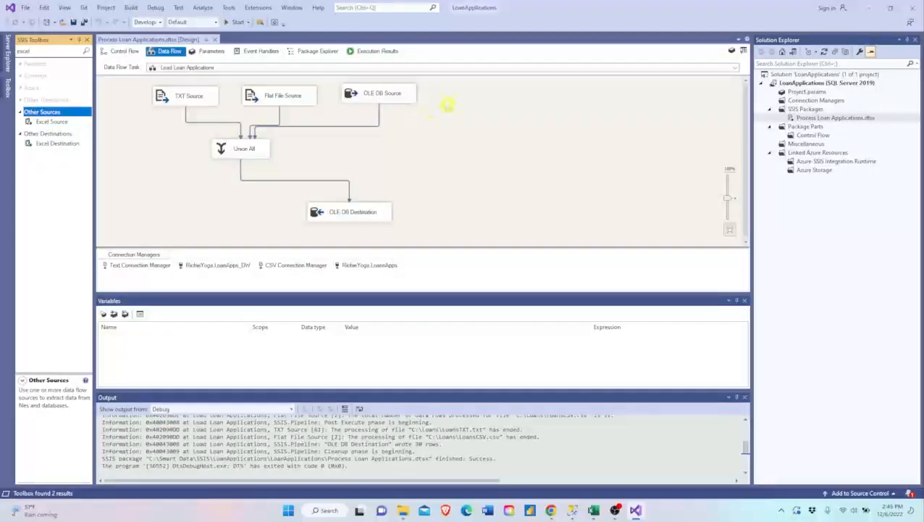
{"action": "left_click_drag", "start_coordinate": [54, 121], "coordinate": [456, 93]}
{"action": "left_click", "coordinate": [446, 144]}
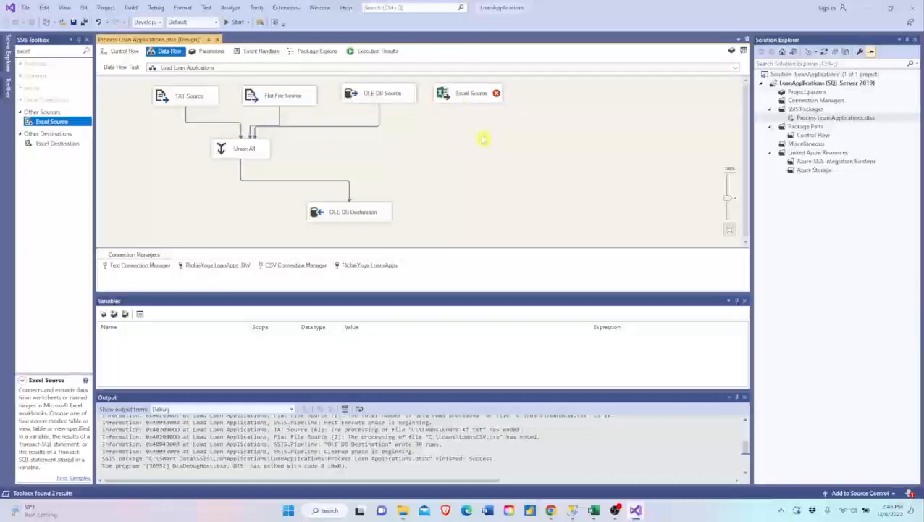
- Create a new Excel connection for the Excel Source to C:\Loans\LoansEXC.xls, keeping Microsoft Excel 97-2003 and first-row column names
{"action": "double_click", "coordinate": [461, 95]}
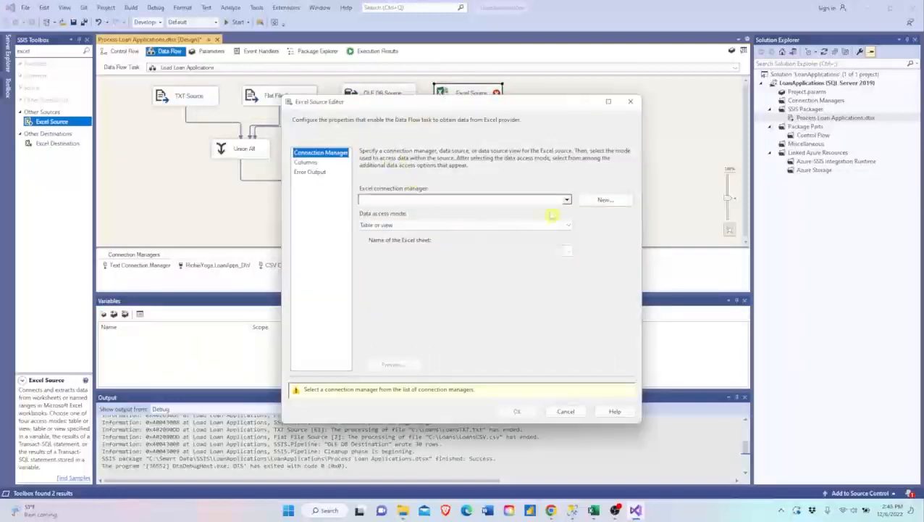
{"action": "left_click", "coordinate": [606, 200]}
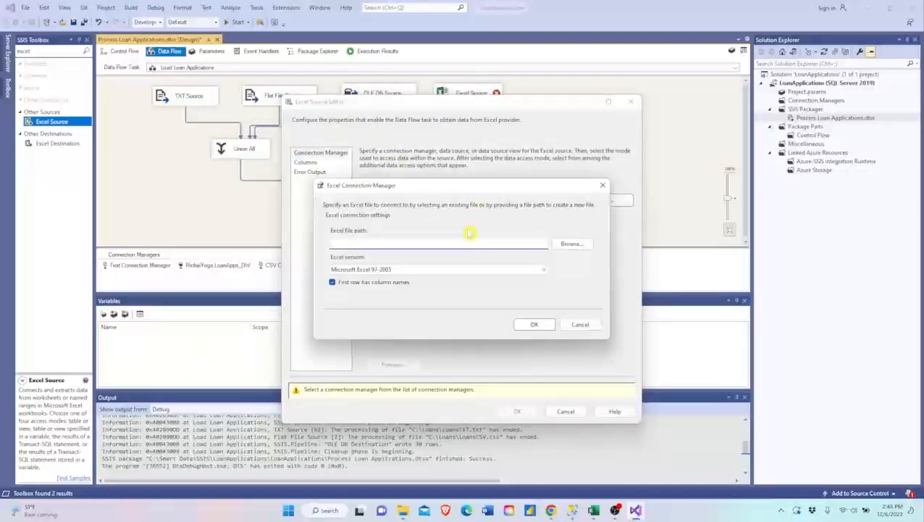
{"action": "left_click", "coordinate": [569, 243]}
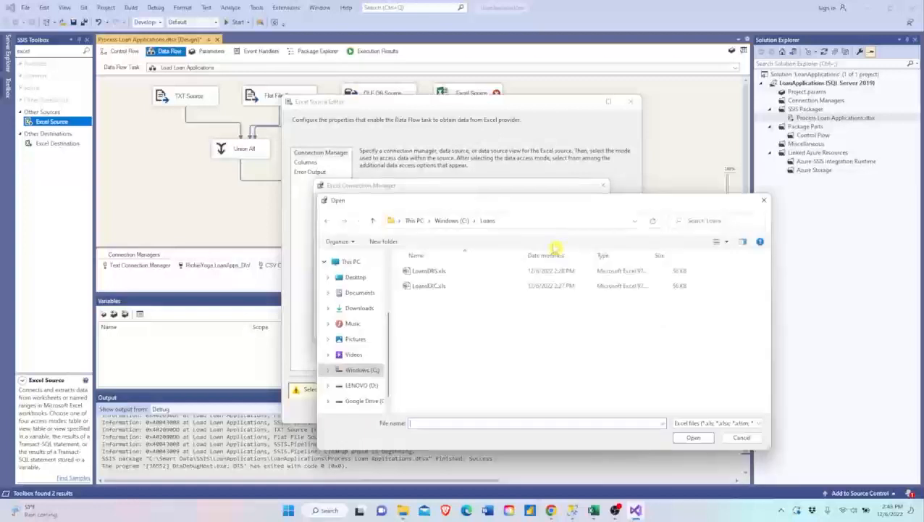
{"action": "left_click", "coordinate": [433, 286]}
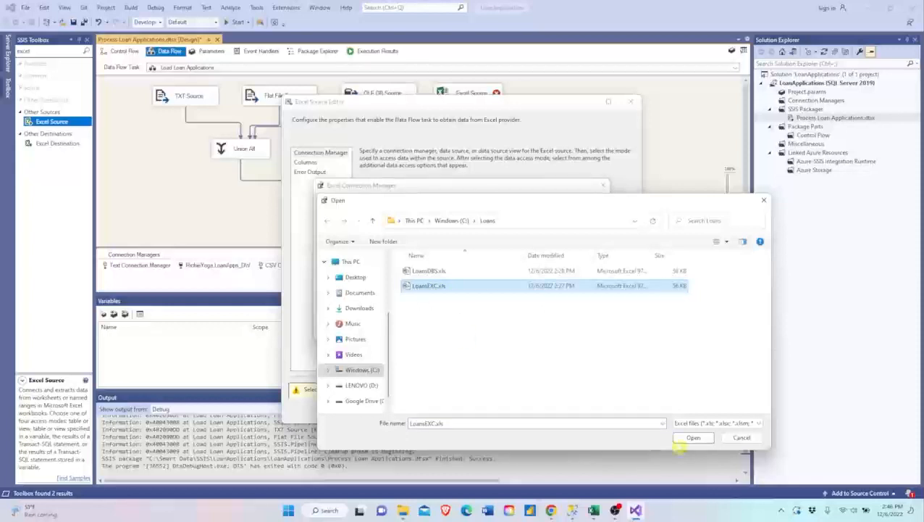
{"action": "left_click", "coordinate": [684, 439]}
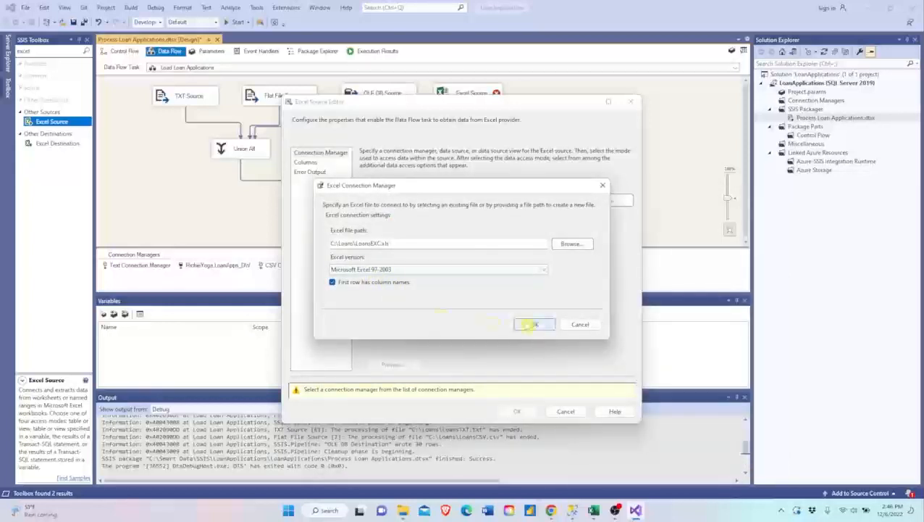
{"action": "left_click", "coordinate": [534, 324]}
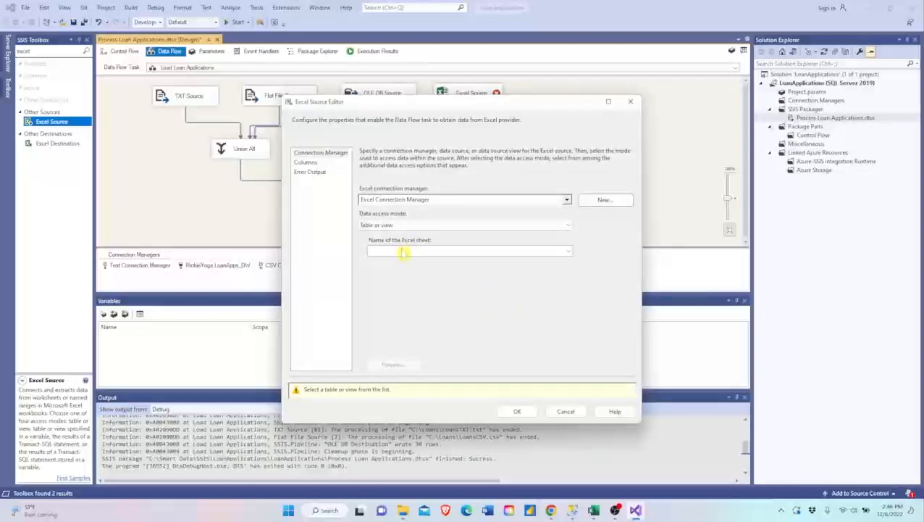
- Choose Sheet1$ as the Excel Source's sheet, preview its data, check the columns, and accept the settings
{"action": "left_click", "coordinate": [403, 253]}
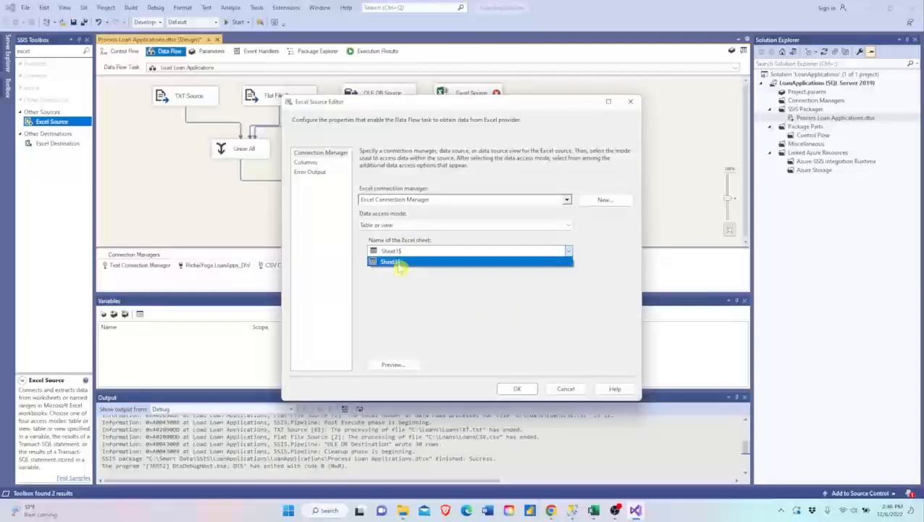
{"action": "left_click", "coordinate": [399, 262]}
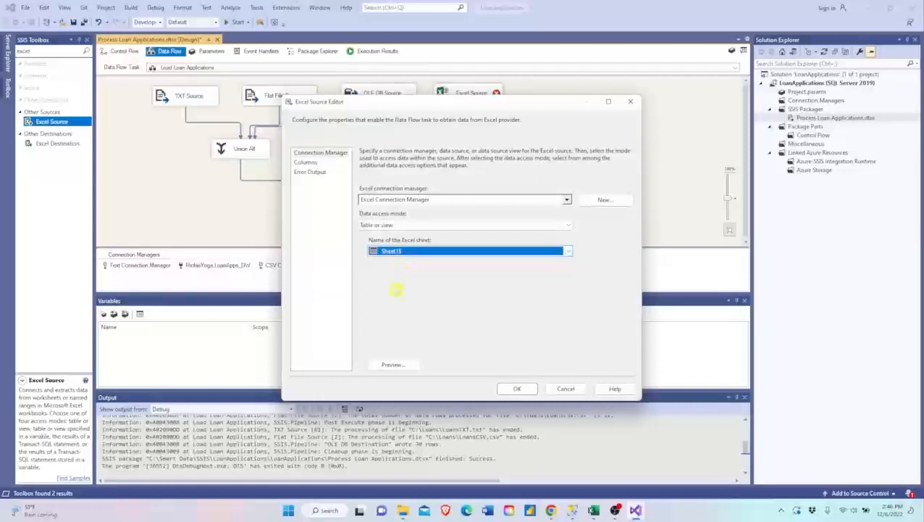
{"action": "left_click", "coordinate": [391, 364]}
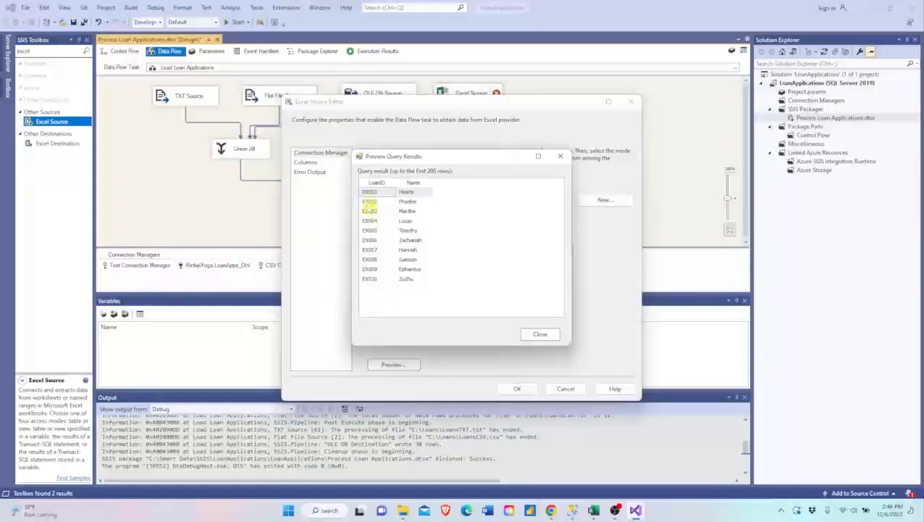
{"action": "left_click", "coordinate": [532, 334]}
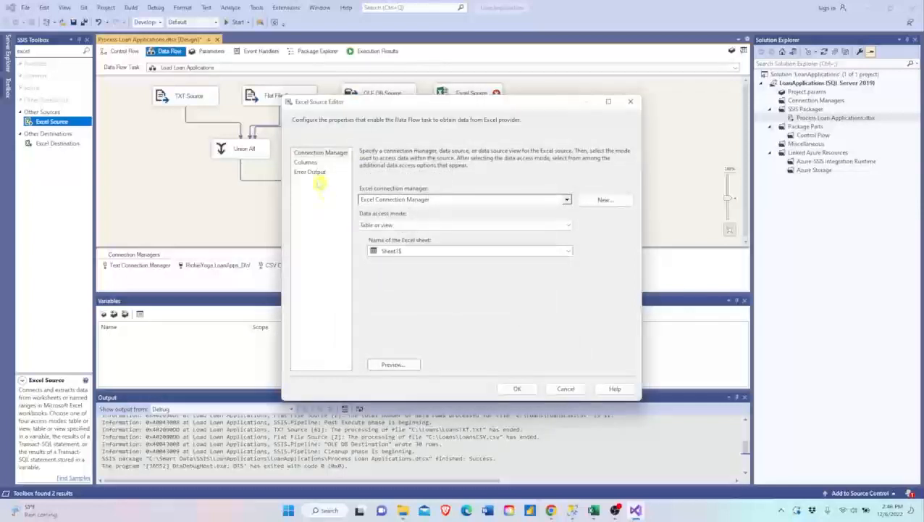
{"action": "left_click", "coordinate": [305, 163]}
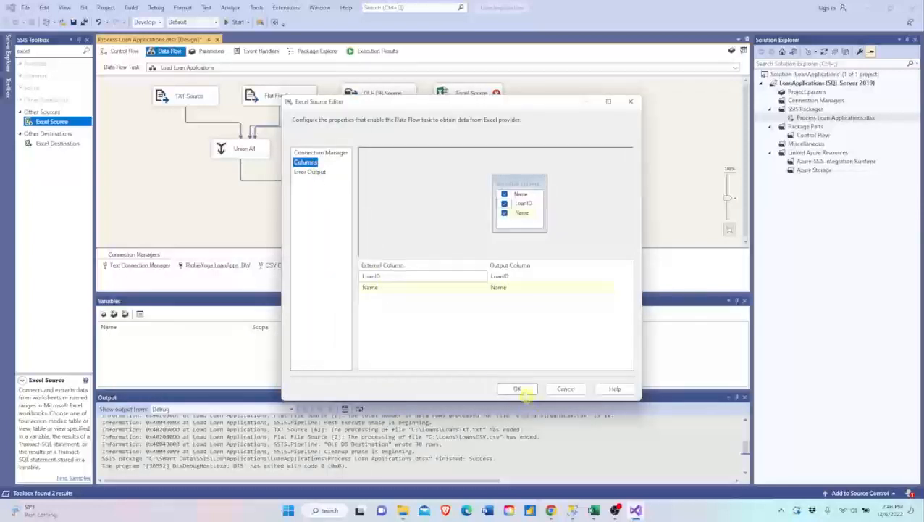
{"action": "left_click", "coordinate": [517, 388]}
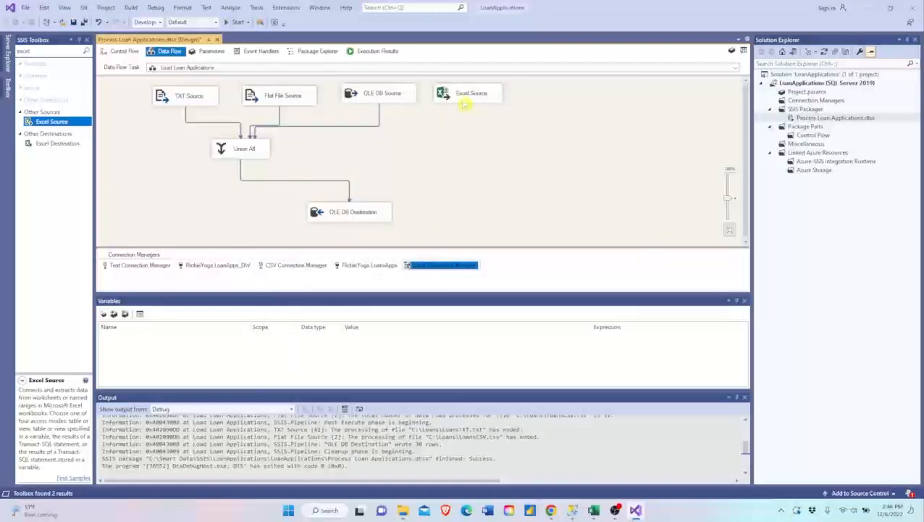
- Connect the Excel Source to Union All and try to map its LoanID column under Union All Input 4
{"action": "left_click", "coordinate": [464, 102]}
{"action": "left_click_drag", "start_coordinate": [473, 114], "coordinate": [243, 149]}
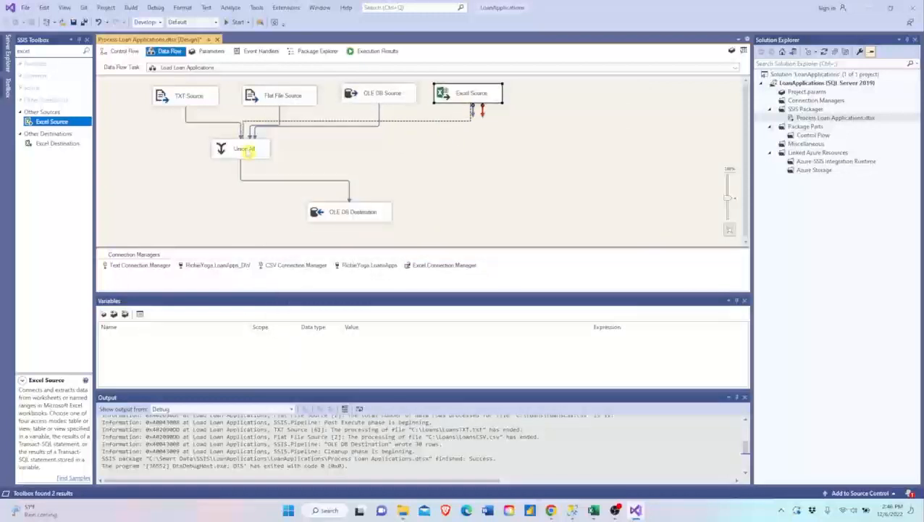
{"action": "left_click", "coordinate": [244, 148]}
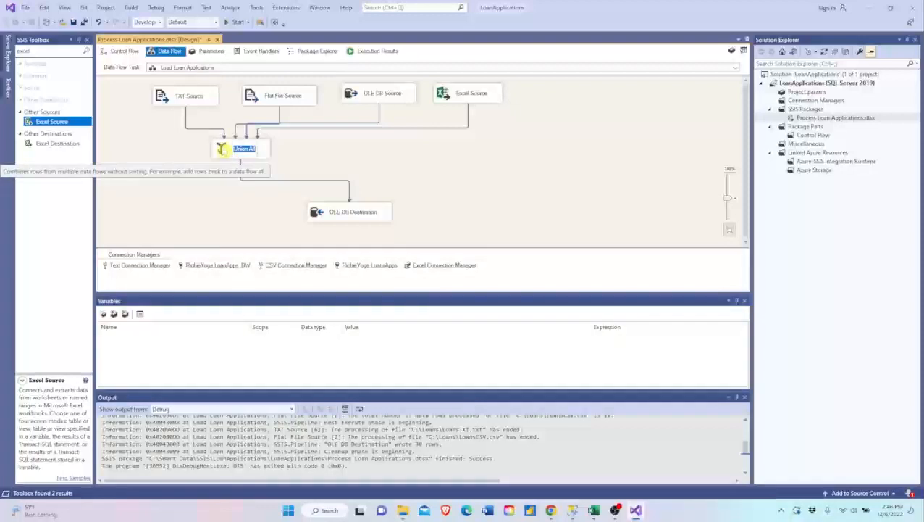
{"action": "double_click", "coordinate": [243, 151]}
{"action": "left_click_drag", "start_coordinate": [462, 367], "coordinate": [608, 367]}
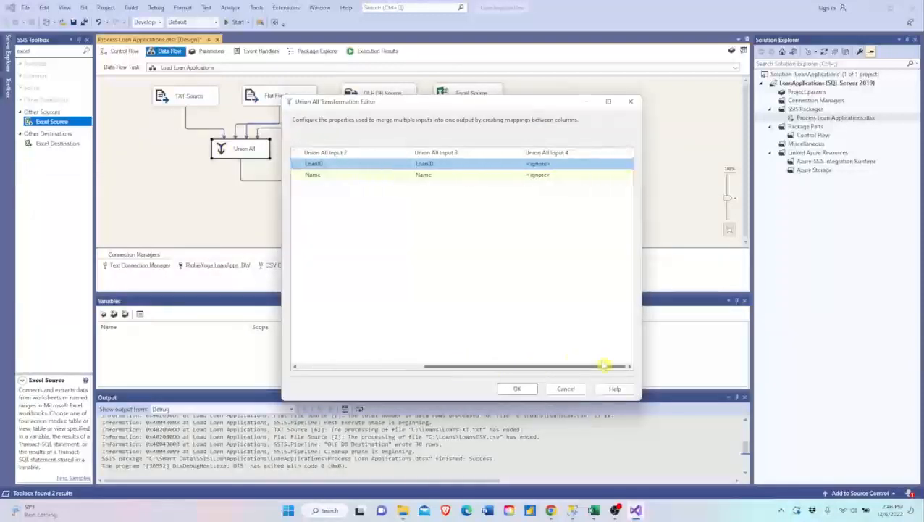
{"action": "left_click", "coordinate": [568, 167]}
{"action": "left_click", "coordinate": [568, 167]}
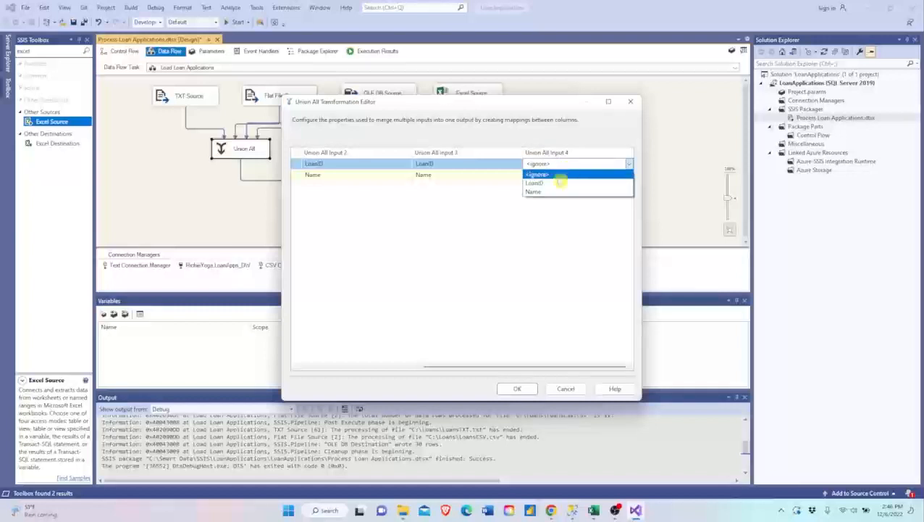
{"action": "left_click", "coordinate": [555, 182]}
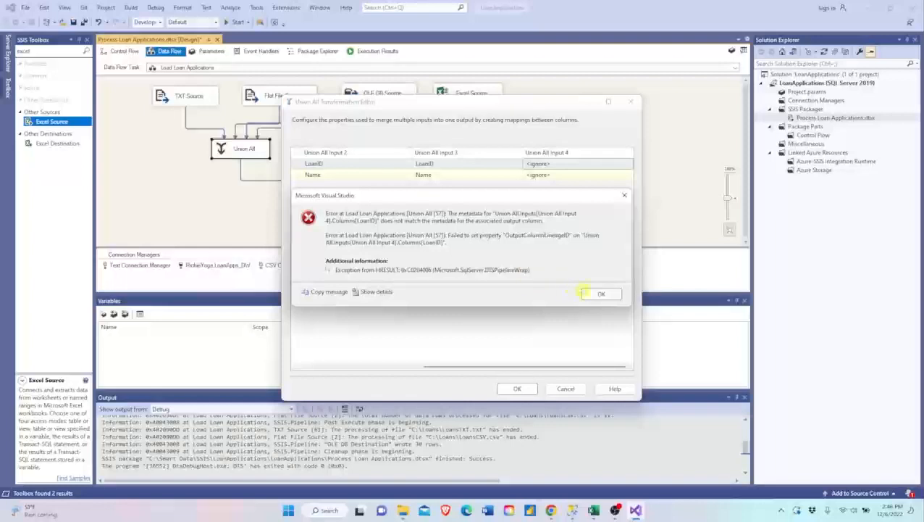
{"action": "left_click", "coordinate": [588, 293]}
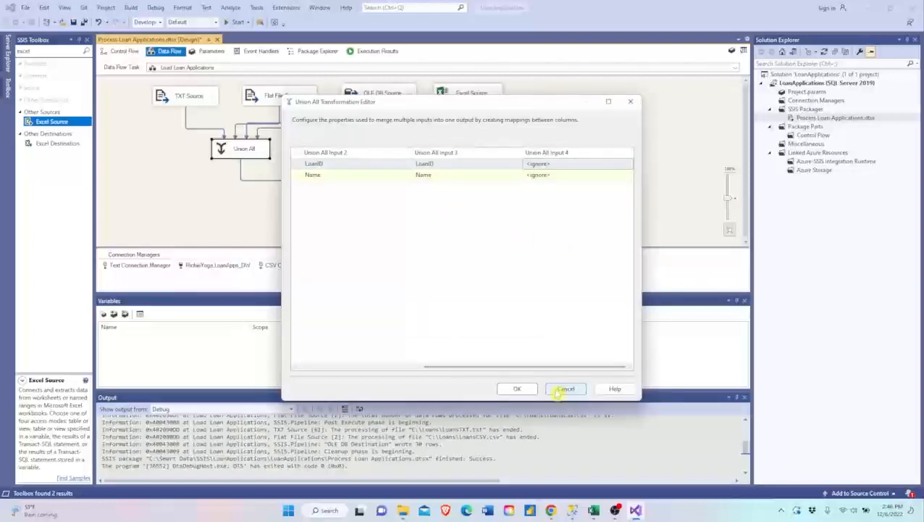
{"action": "left_click", "coordinate": [564, 390]}
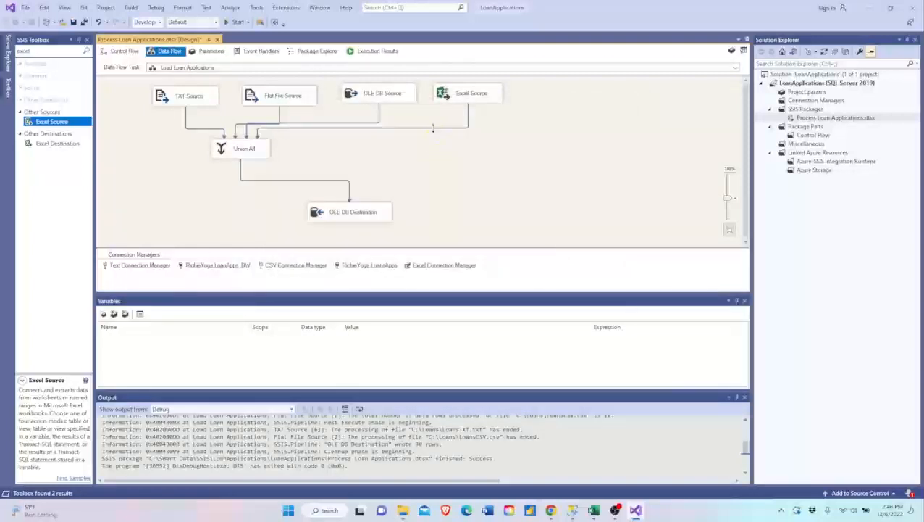
- Delete the data flow path between the Excel Source and Union All
{"action": "double_click", "coordinate": [435, 128]}
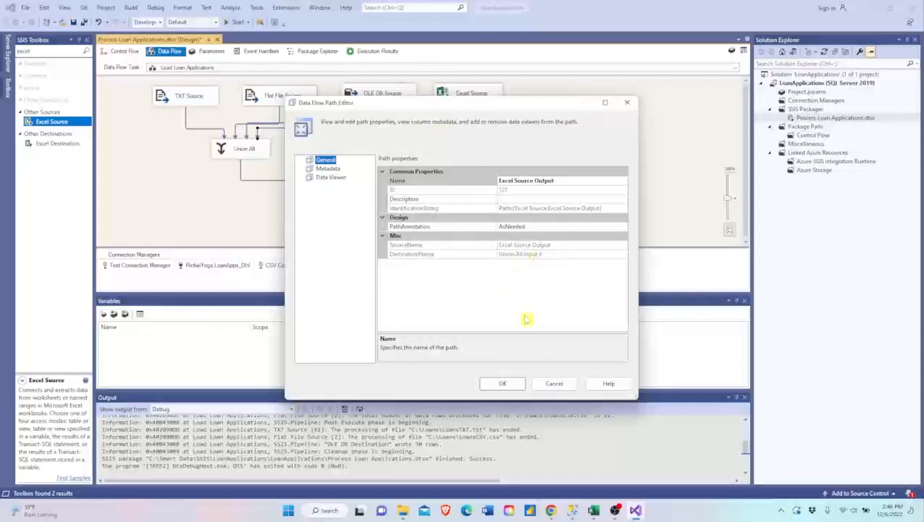
{"action": "left_click", "coordinate": [556, 383]}
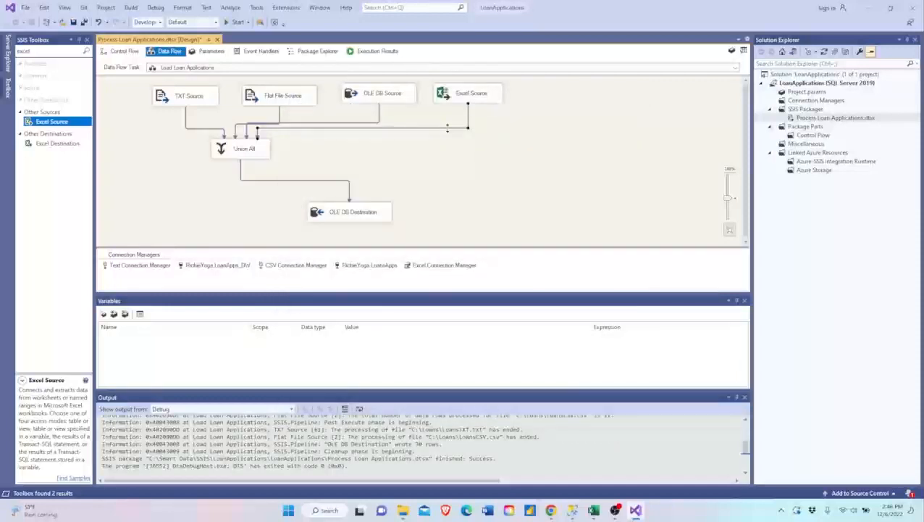
{"action": "left_click", "coordinate": [448, 128]}
{"action": "key", "text": "Delete"}
- Add a Data Conversion below the Excel Source and connect the Excel Source's output to it
{"action": "double_click", "coordinate": [60, 53]}
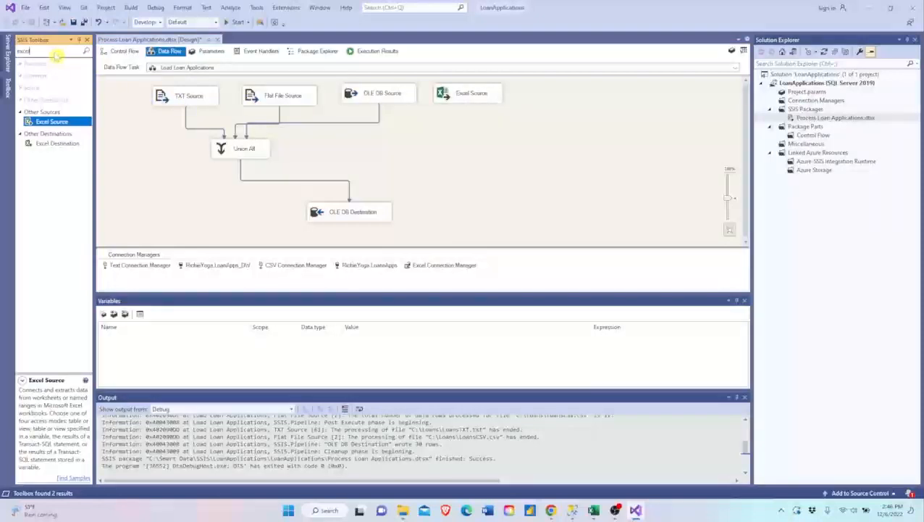
{"action": "type", "text": "conver"}
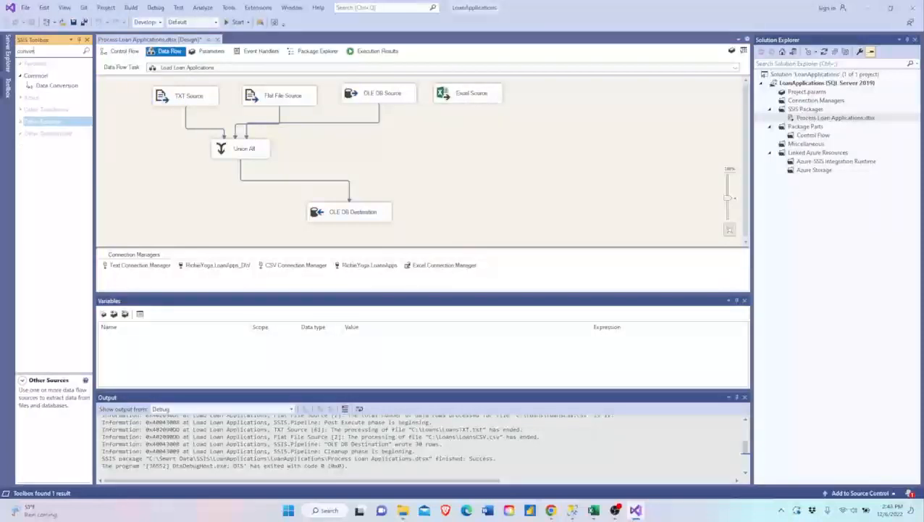
{"action": "left_click_drag", "start_coordinate": [45, 86], "coordinate": [414, 144]}
{"action": "left_click", "coordinate": [448, 97]}
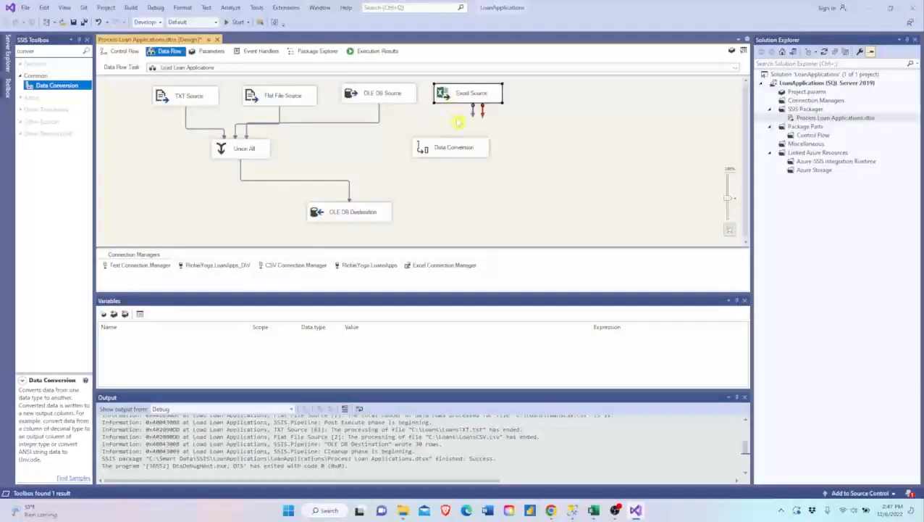
{"action": "left_click_drag", "start_coordinate": [473, 116], "coordinate": [441, 146]}
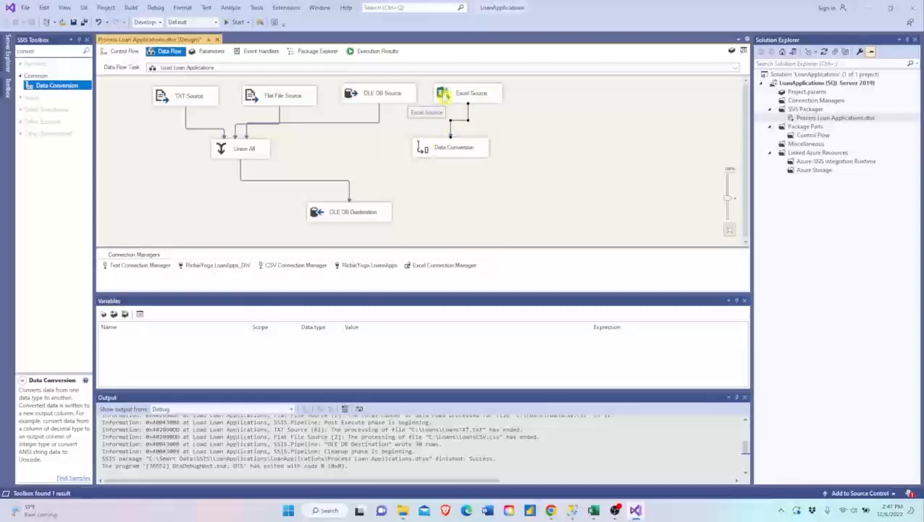
- Check the data type and length of the LoanID output column in the Excel Source's Advanced Editor
{"action": "right_click", "coordinate": [444, 96]}
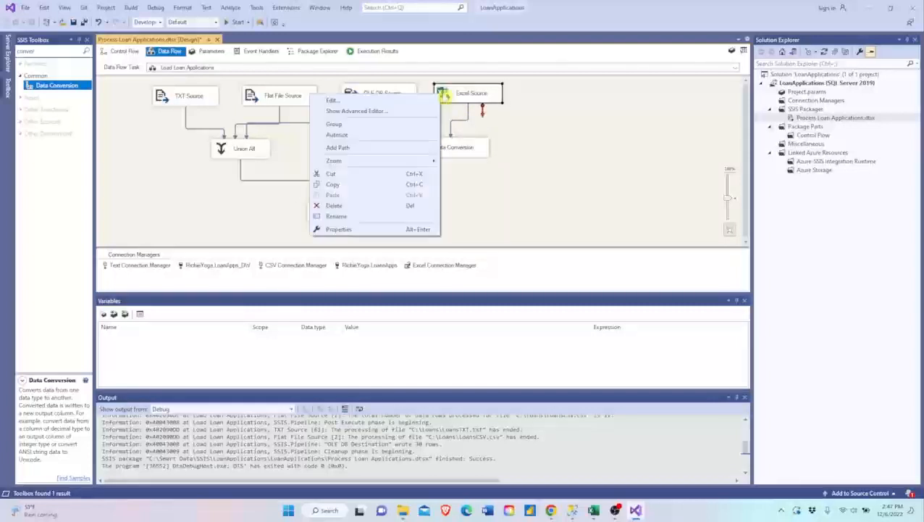
{"action": "left_click", "coordinate": [410, 112]}
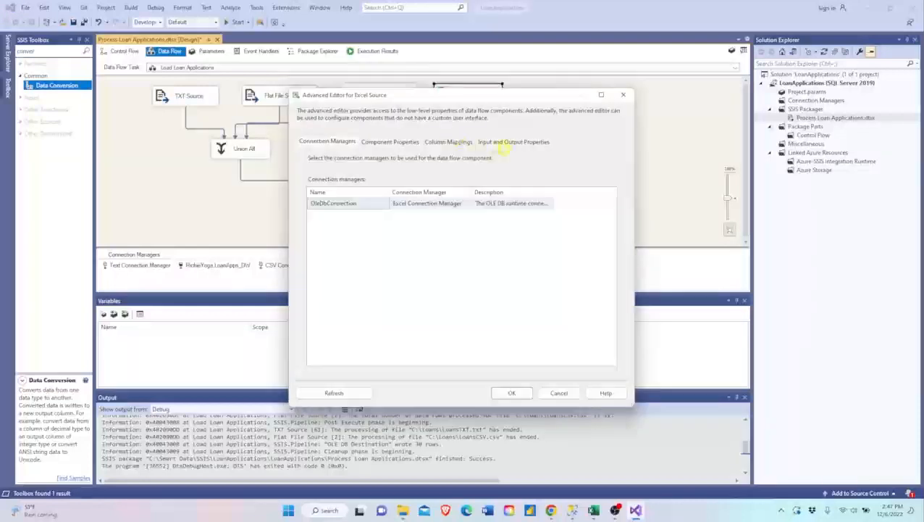
{"action": "left_click", "coordinate": [513, 142]}
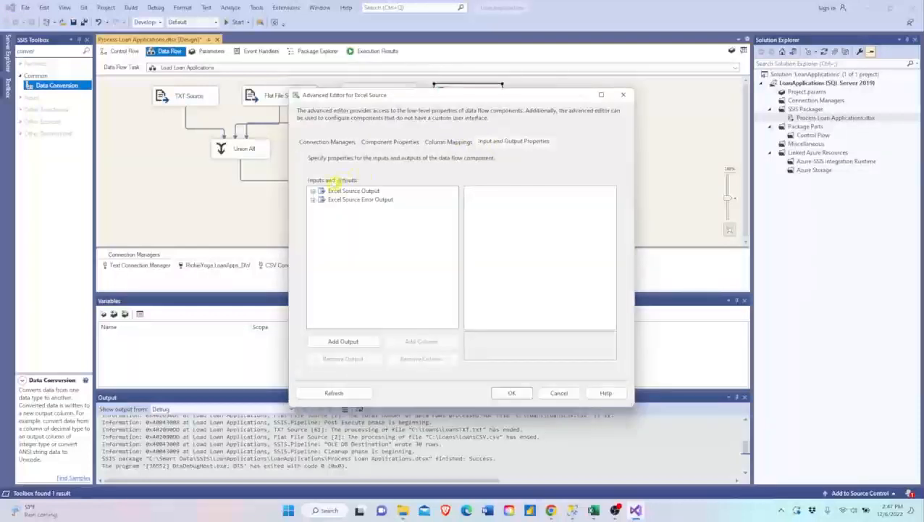
{"action": "left_click", "coordinate": [313, 191]}
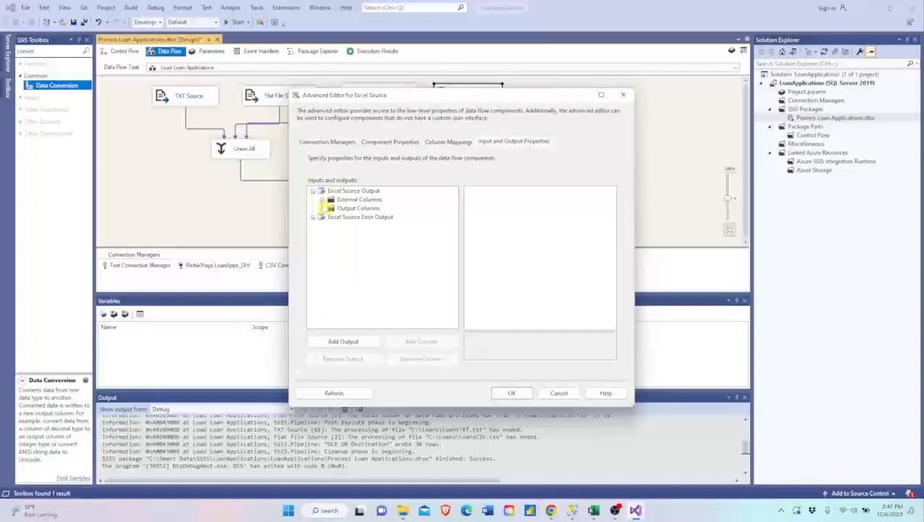
{"action": "left_click", "coordinate": [322, 208]}
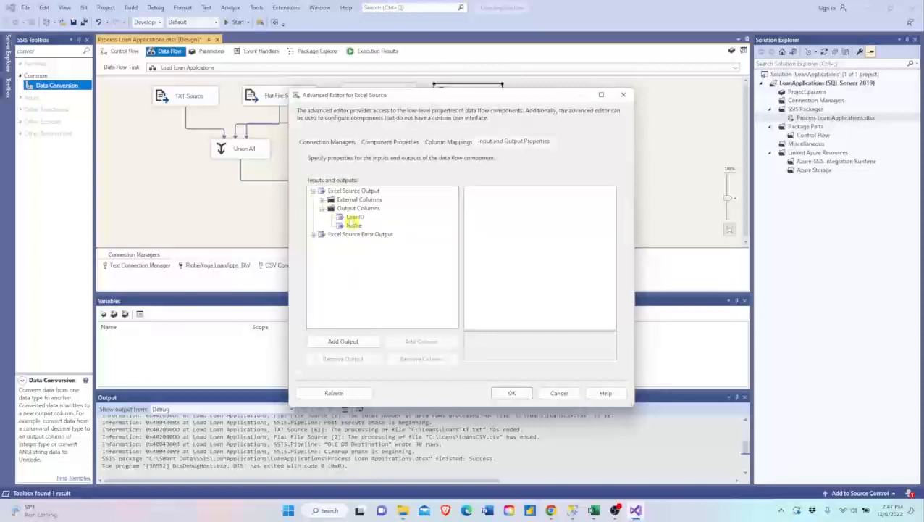
{"action": "left_click", "coordinate": [355, 216]}
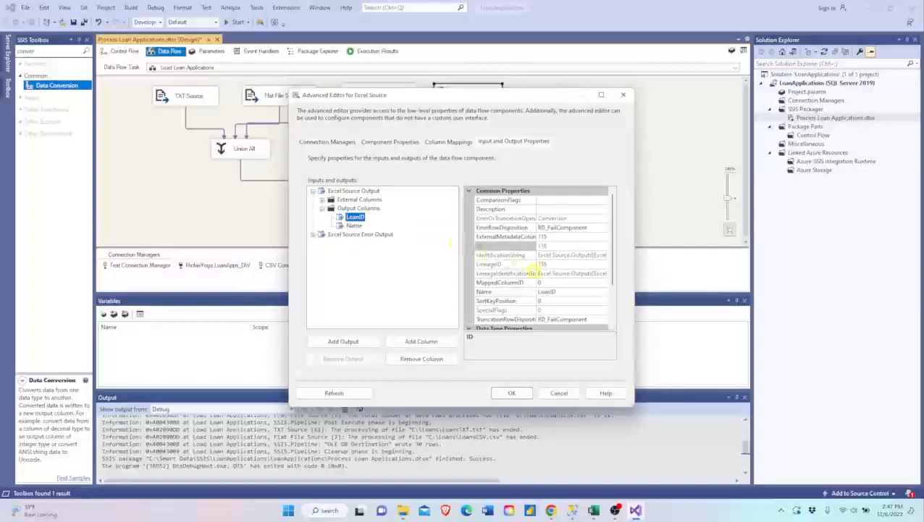
{"action": "scroll", "coordinate": [563, 309], "scroll_direction": "down", "scroll_amount": 2}
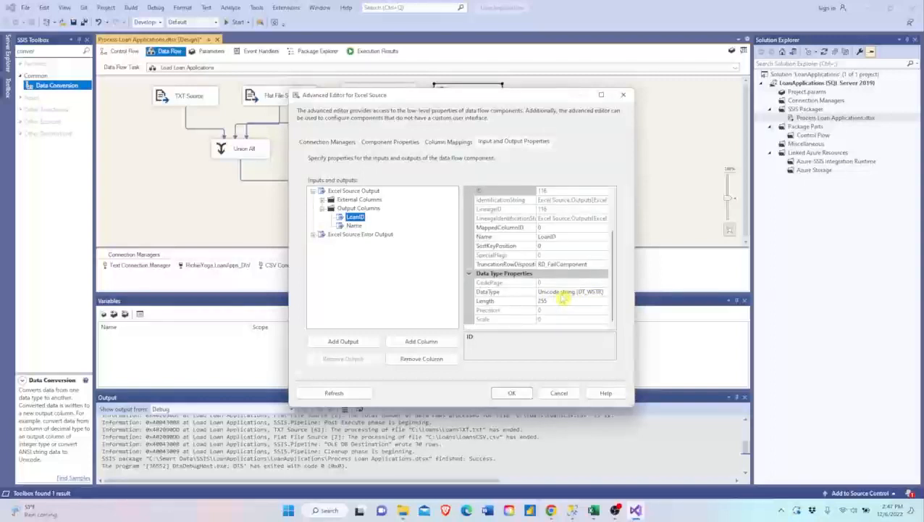
{"action": "left_click", "coordinate": [511, 392]}
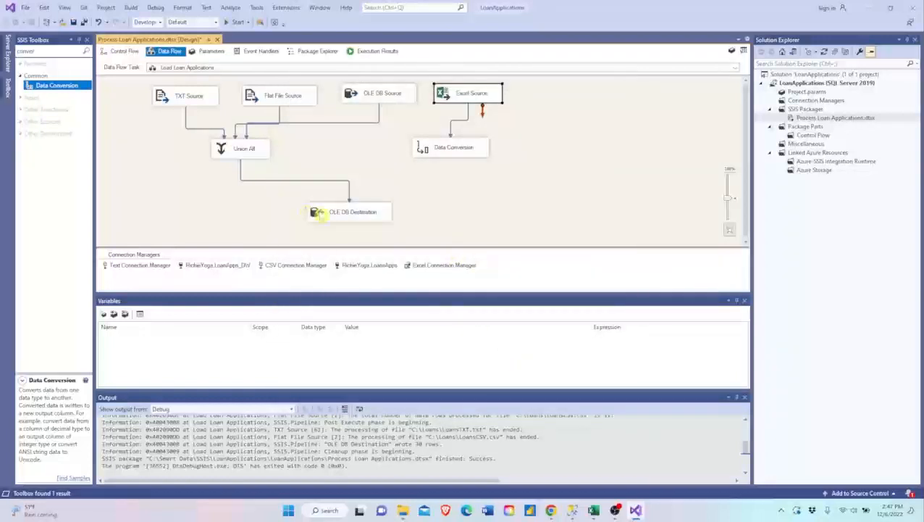
- Check the data type and length of the LoanID external column in the OLE DB Destination's Advanced Editor
{"action": "right_click", "coordinate": [321, 213]}
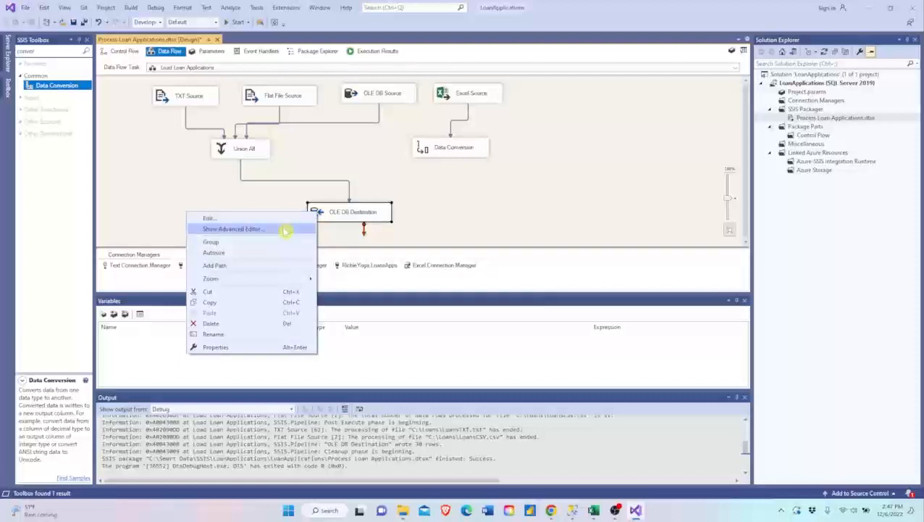
{"action": "left_click", "coordinate": [286, 229]}
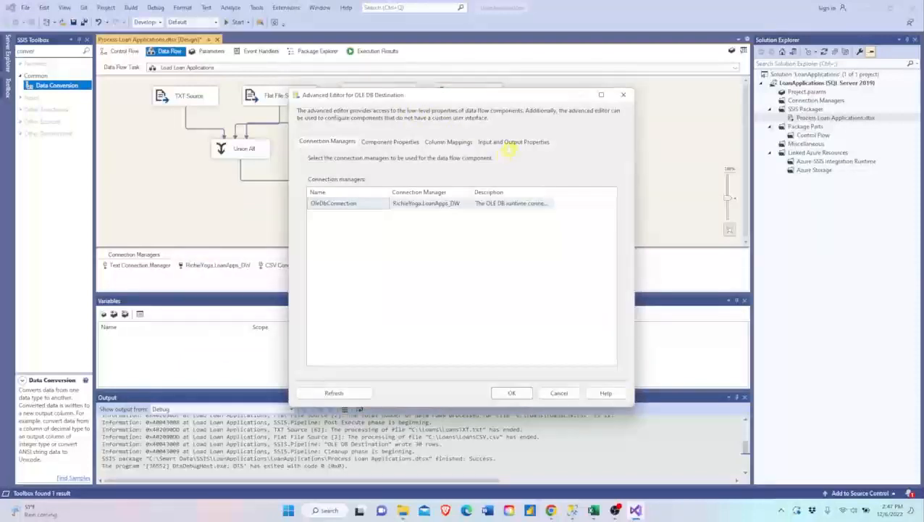
{"action": "left_click", "coordinate": [511, 143]}
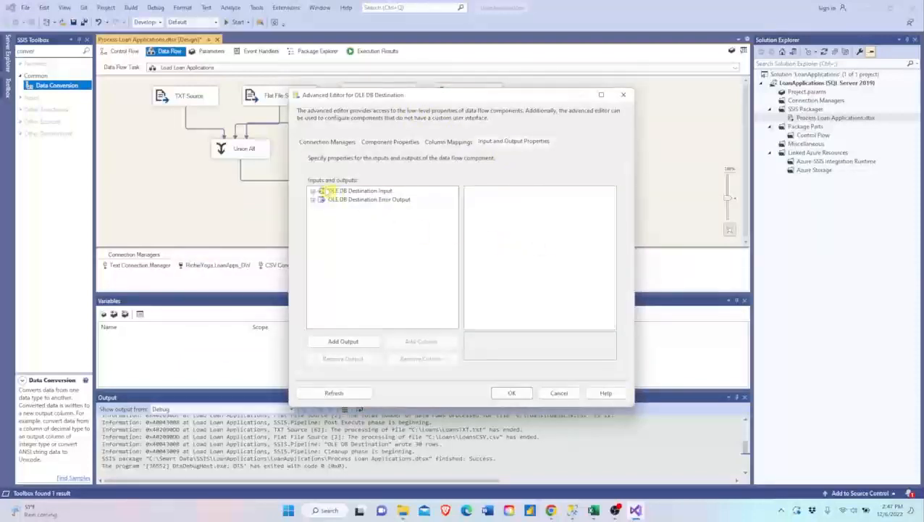
{"action": "left_click", "coordinate": [313, 191]}
{"action": "left_click", "coordinate": [322, 200]}
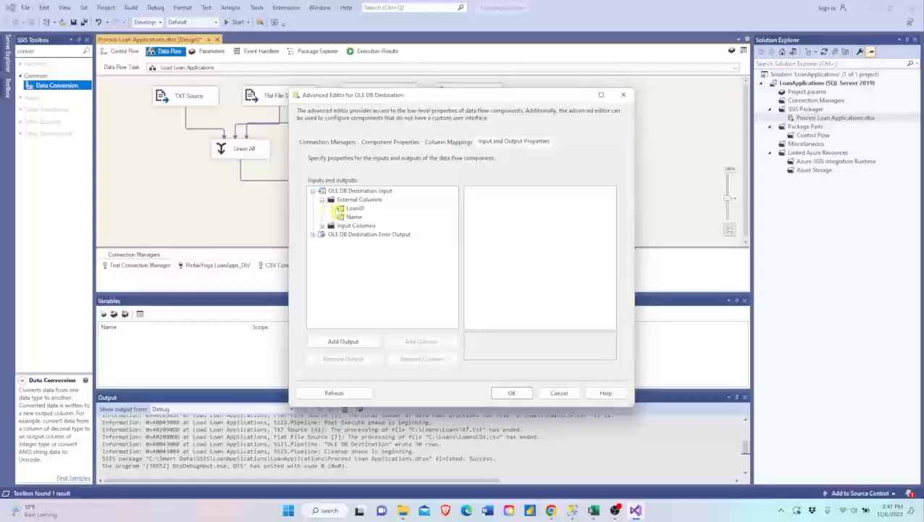
{"action": "left_click", "coordinate": [355, 208]}
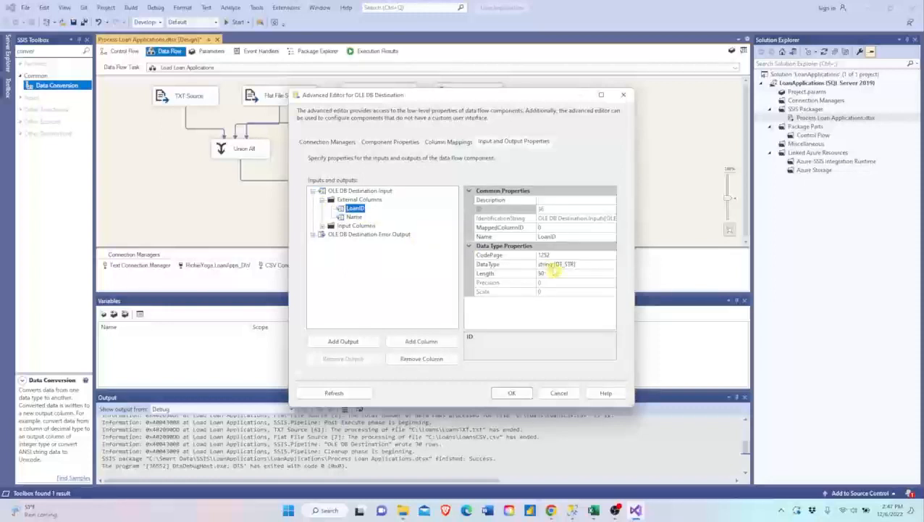
{"action": "left_click", "coordinate": [557, 392]}
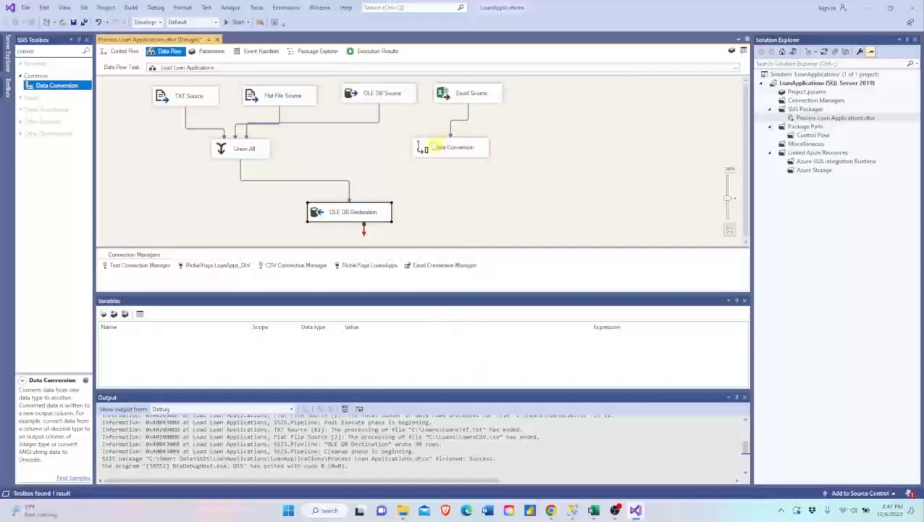
- Include LoanID and Name as input columns in the Data Conversion, and set LoanID's output alias to LoanID_EXCEL
{"action": "double_click", "coordinate": [424, 147]}
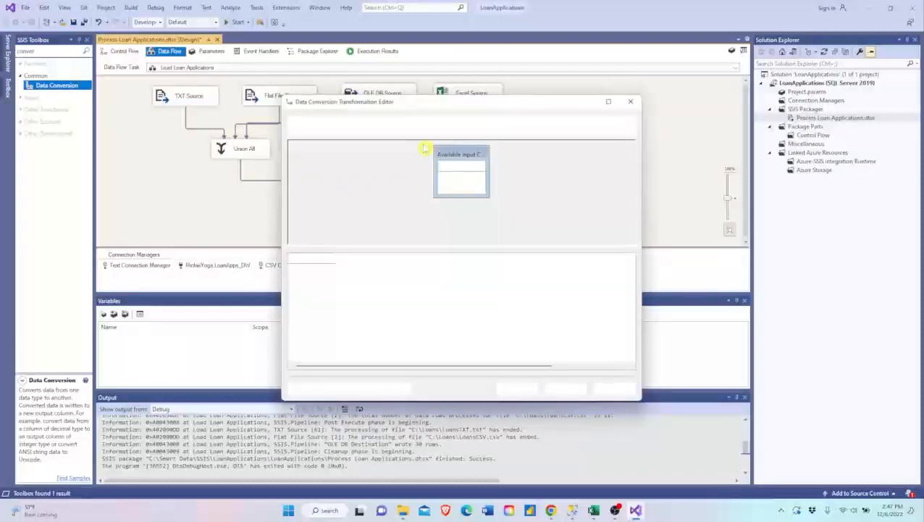
{"action": "left_click", "coordinate": [446, 166]}
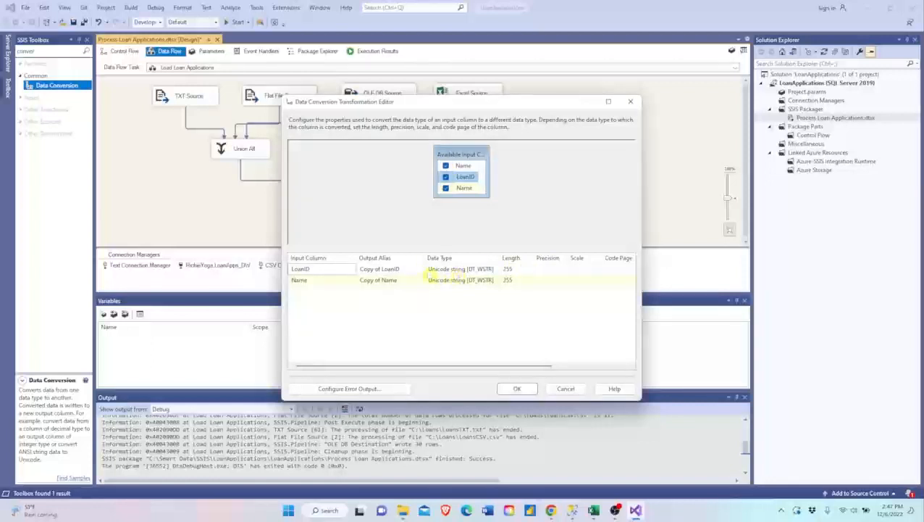
{"action": "left_click", "coordinate": [370, 270]}
{"action": "left_click_drag", "start_coordinate": [381, 269], "coordinate": [326, 269]}
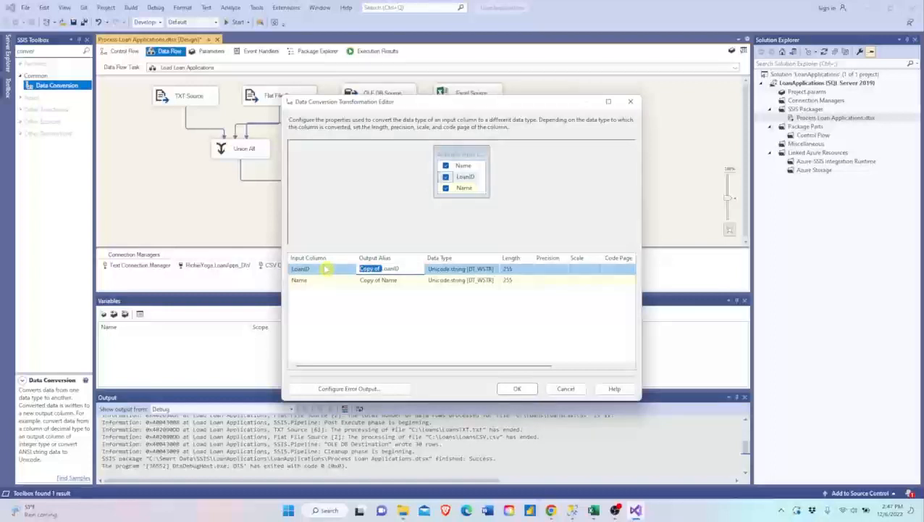
{"action": "key", "text": "Delete"}
{"action": "type", "text": "_Excel"}
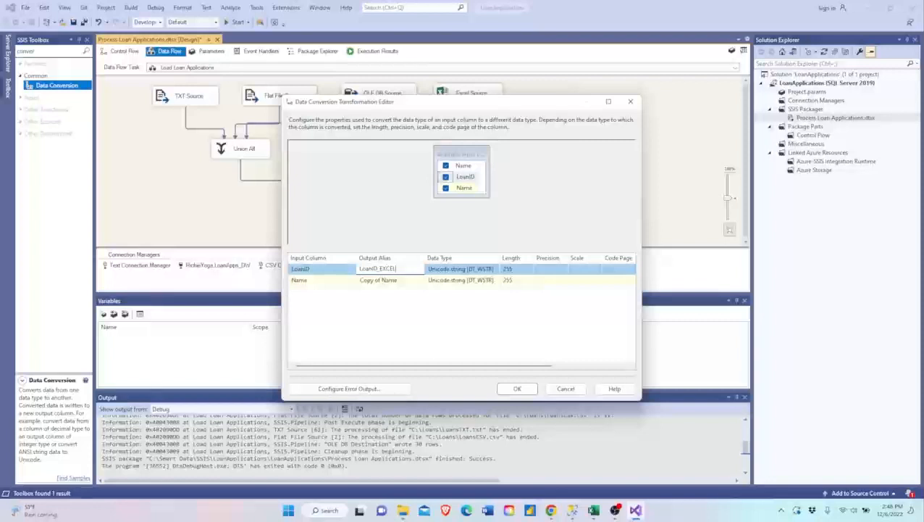
- Set the data type of the LoanID_EXCEL conversion to string [DT_STR]
{"action": "left_click", "coordinate": [469, 269]}
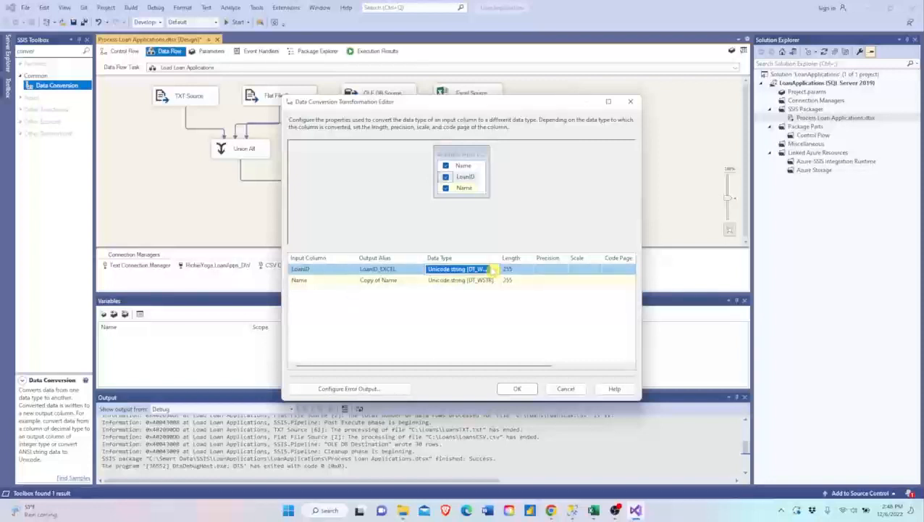
{"action": "left_click", "coordinate": [495, 269]}
{"action": "left_click", "coordinate": [455, 288]}
- Set the Name column's output alias to Name_EXCEL and its data type to string [DT_STR] in the Data Conversion
{"action": "left_click", "coordinate": [379, 280]}
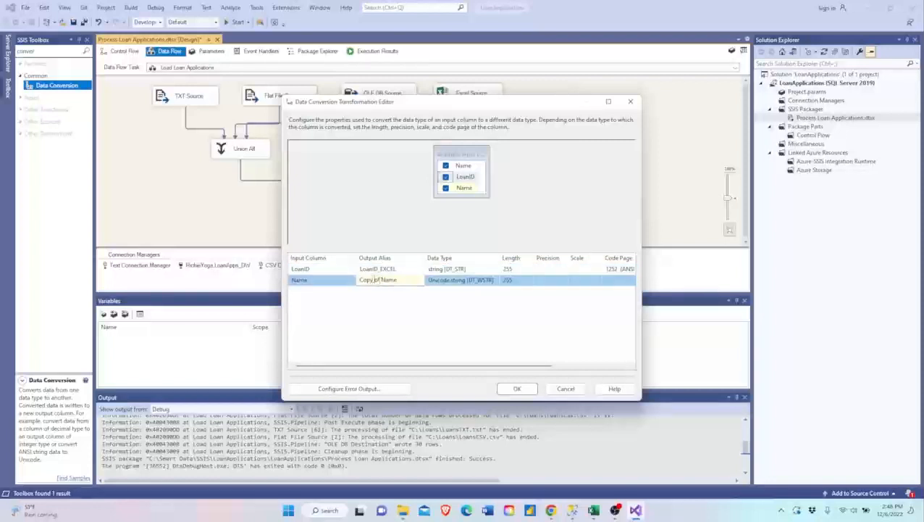
{"action": "left_click_drag", "start_coordinate": [379, 279], "coordinate": [328, 279]}
{"action": "key", "text": "BackSpace"}
{"action": "type", "text": "_EXCEL"}
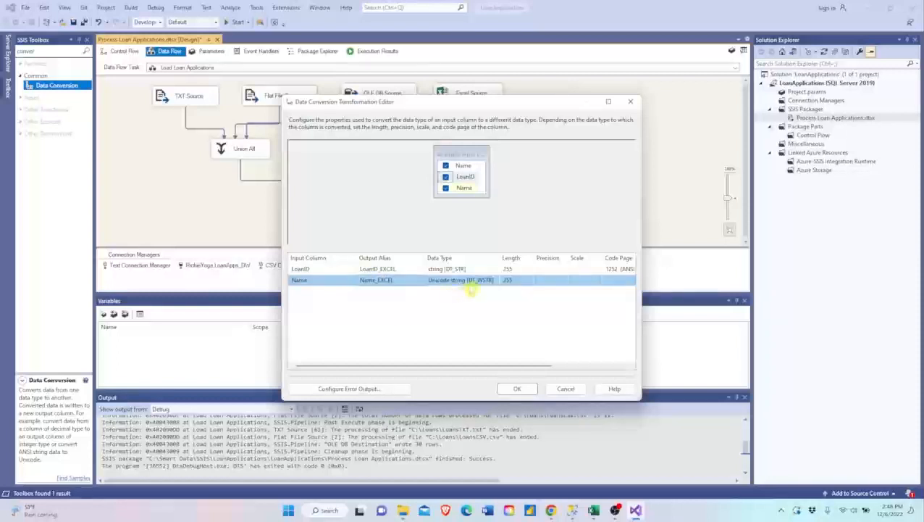
{"action": "left_click", "coordinate": [487, 281]}
{"action": "left_click", "coordinate": [495, 281]}
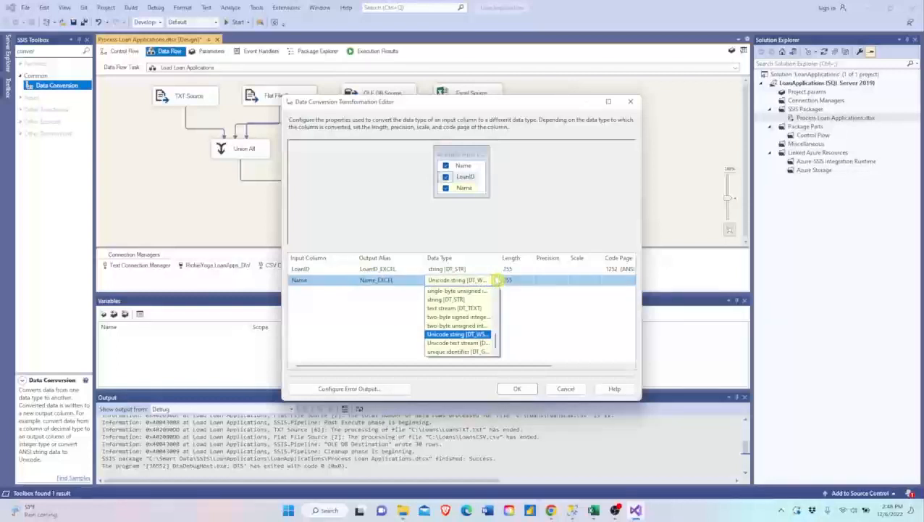
{"action": "left_click", "coordinate": [457, 299]}
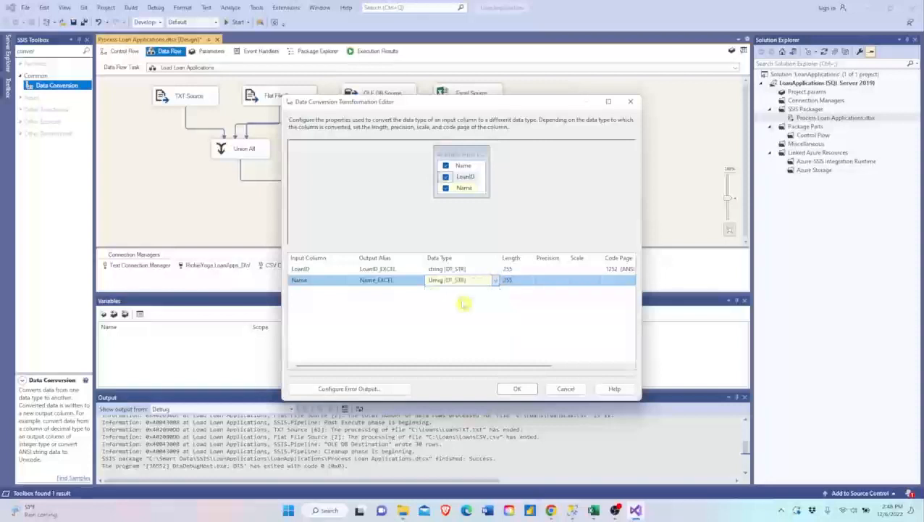
- Set the length of both the LoanID_EXCEL and Name_EXCEL conversions to 50 and accept the Data Conversion settings
{"action": "left_click", "coordinate": [512, 269]}
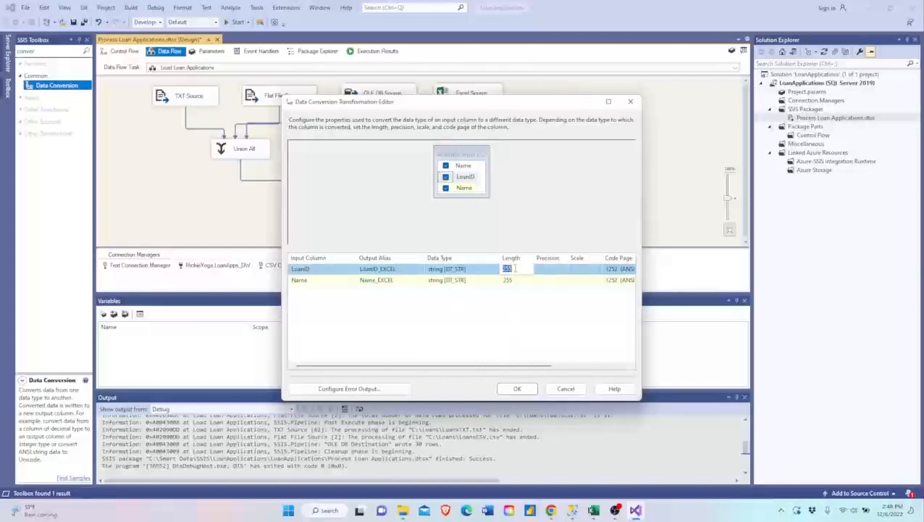
{"action": "type", "text": "50"}
{"action": "left_click", "coordinate": [520, 280]}
{"action": "type", "text": "50"}
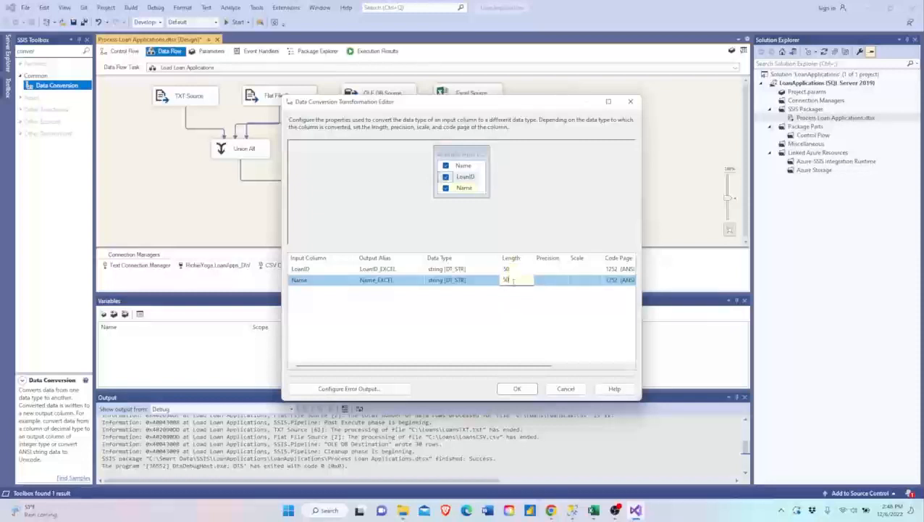
{"action": "left_click_drag", "start_coordinate": [511, 365], "coordinate": [558, 365]}
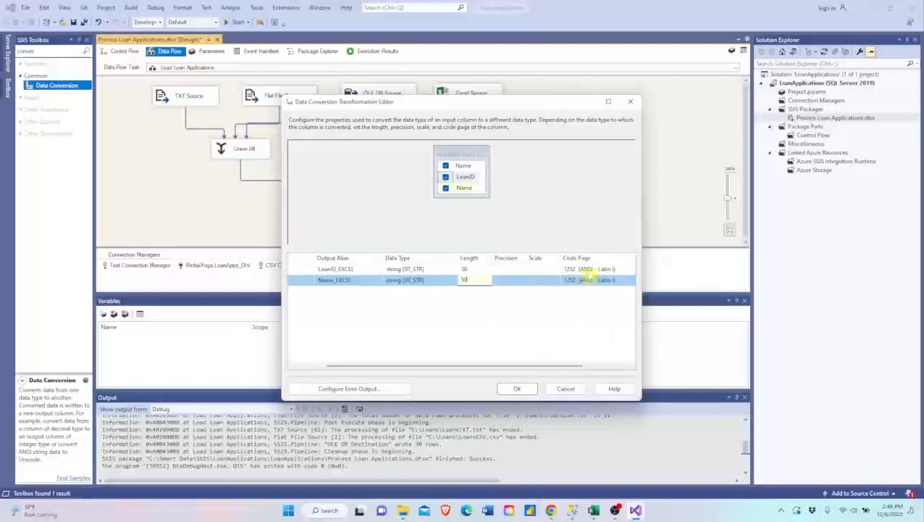
{"action": "left_click", "coordinate": [520, 389]}
- Connect the Data Conversion output to the Union All transformation
{"action": "left_click", "coordinate": [457, 176]}
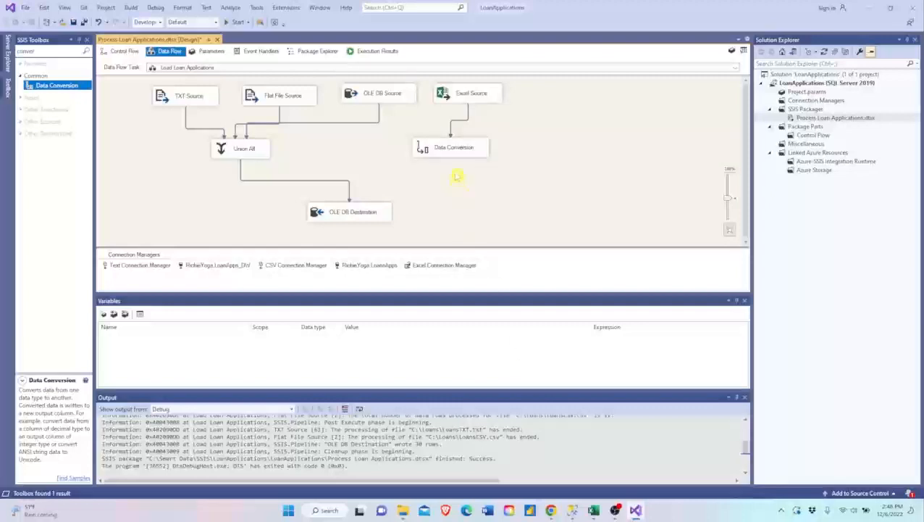
{"action": "left_click", "coordinate": [457, 155]}
{"action": "left_click_drag", "start_coordinate": [457, 168], "coordinate": [243, 150]}
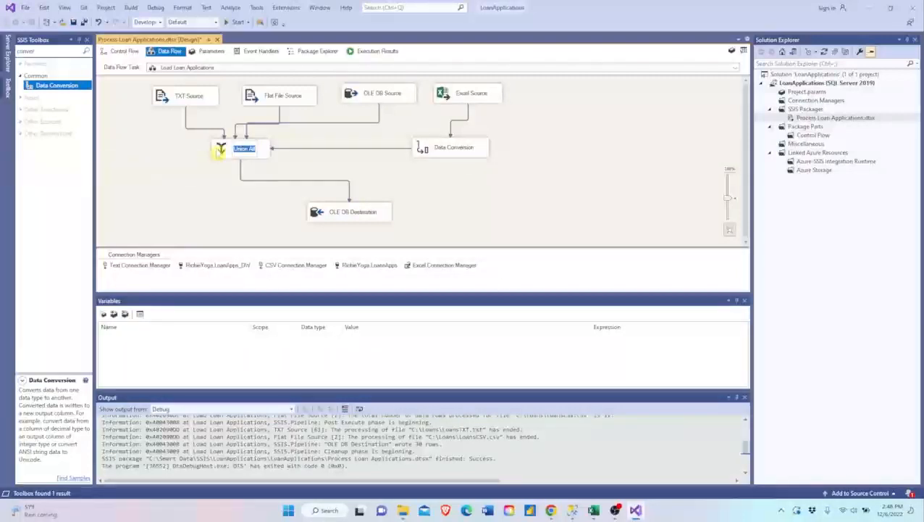
- Map Union All Input 5 so LoanID_EXCEL feeds LoanID and Name_EXCEL feeds Name, and accept the mappings
{"action": "double_click", "coordinate": [221, 150]}
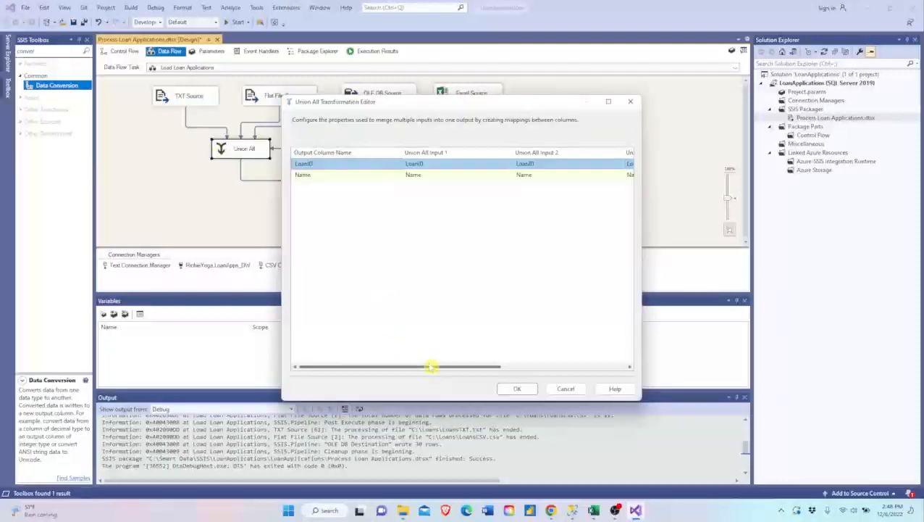
{"action": "left_click_drag", "start_coordinate": [431, 367], "coordinate": [573, 368]}
{"action": "left_click", "coordinate": [545, 165]}
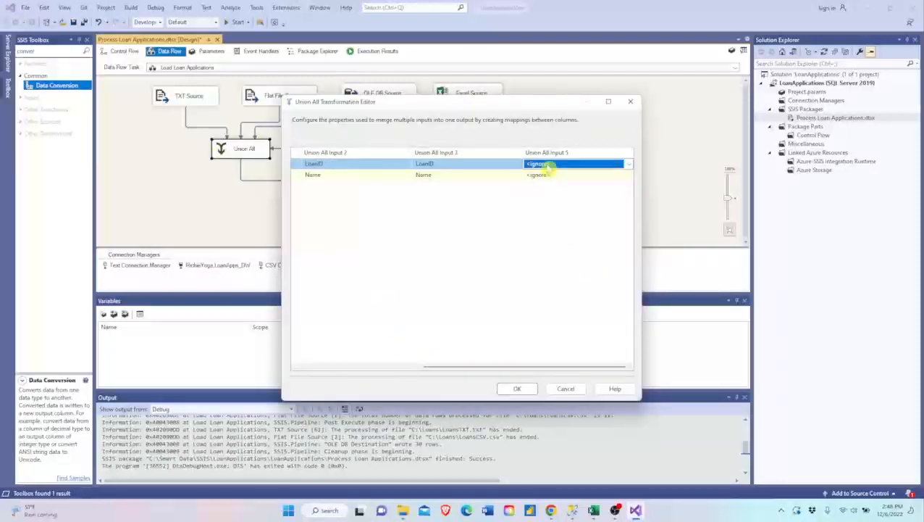
{"action": "left_click", "coordinate": [545, 165]}
{"action": "left_click", "coordinate": [547, 199]}
{"action": "left_click", "coordinate": [546, 176]}
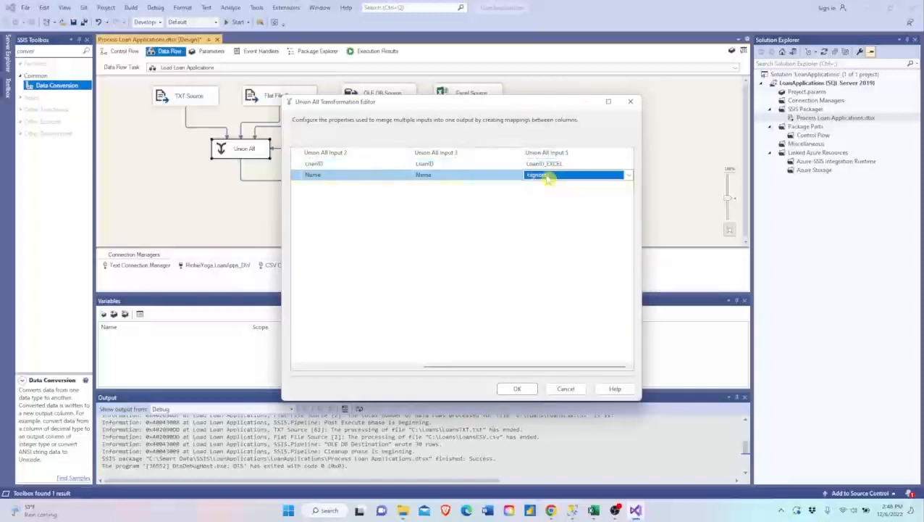
{"action": "left_click", "coordinate": [547, 179]}
{"action": "left_click", "coordinate": [545, 211]}
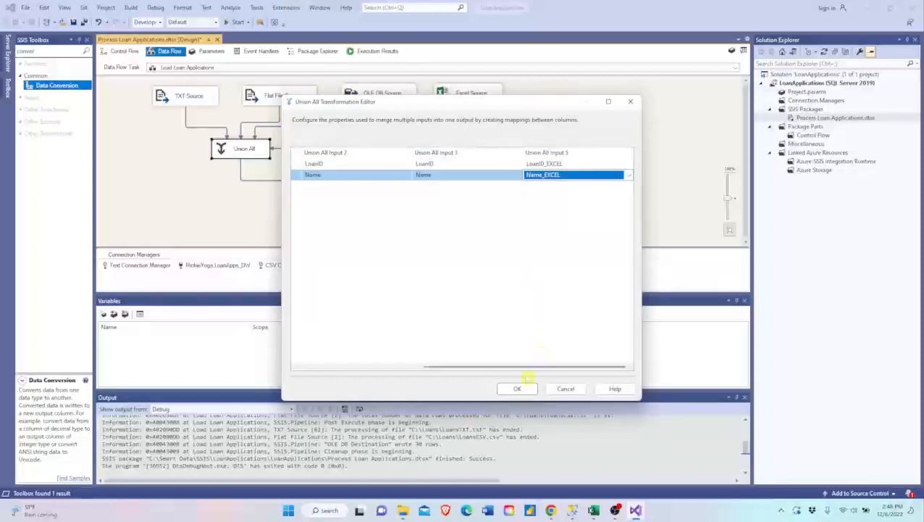
{"action": "left_click", "coordinate": [518, 388]}
{"action": "left_click", "coordinate": [342, 176]}
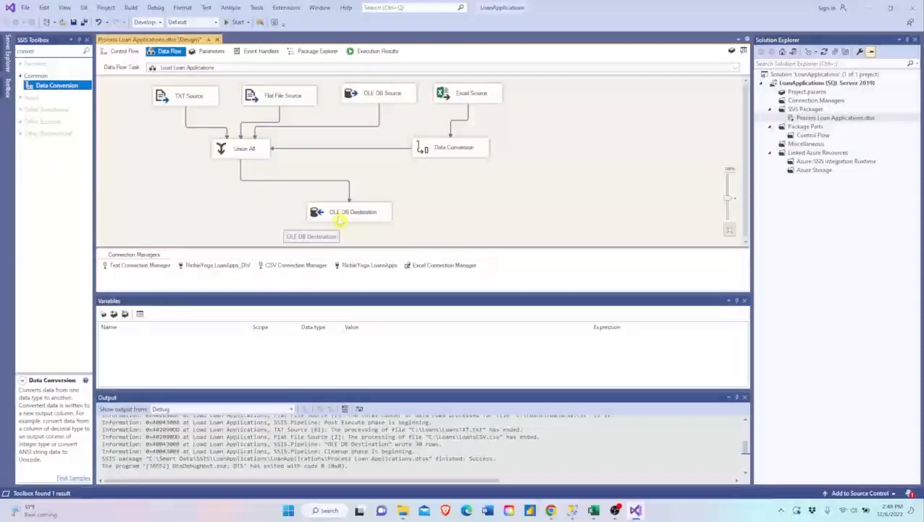
- Switch to SQL Server Management Studio, run the delete on LoanApps_DW's AllLoans table, and select all its rows to check it
{"action": "left_click", "coordinate": [573, 510]}
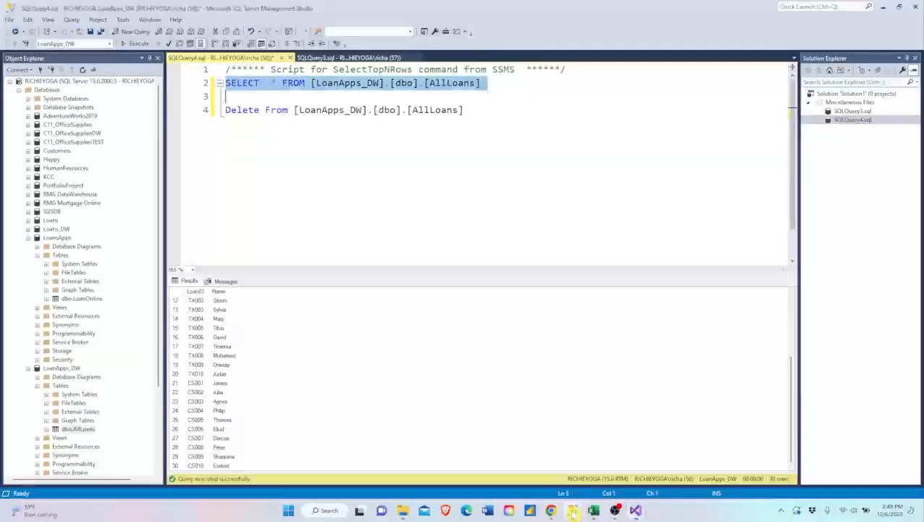
{"action": "left_click", "coordinate": [192, 118]}
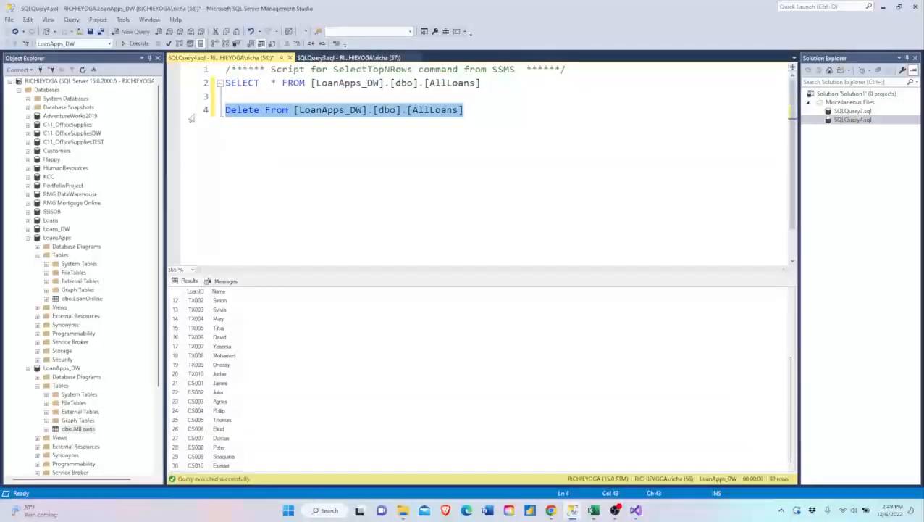
{"action": "key", "text": "F5"}
{"action": "left_click", "coordinate": [192, 84]}
{"action": "key", "text": "F5"}
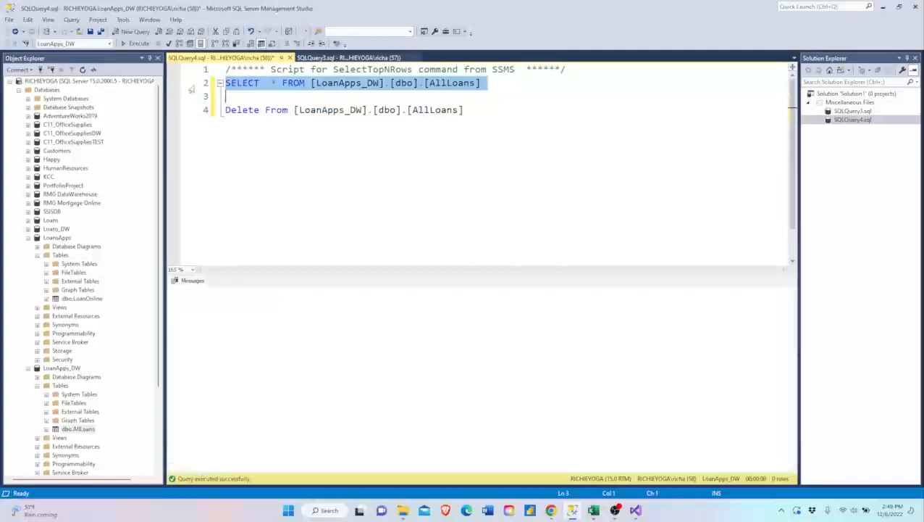
{"action": "left_click", "coordinate": [264, 328]}
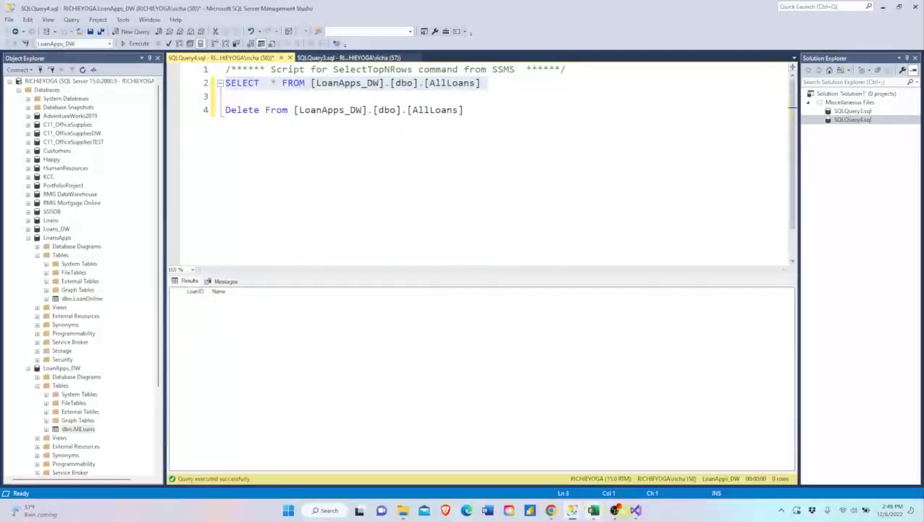
- Switch to Visual Studio, try to execute the Process Loan Applications.dtsx package, and stop debugging
{"action": "left_click", "coordinate": [636, 510]}
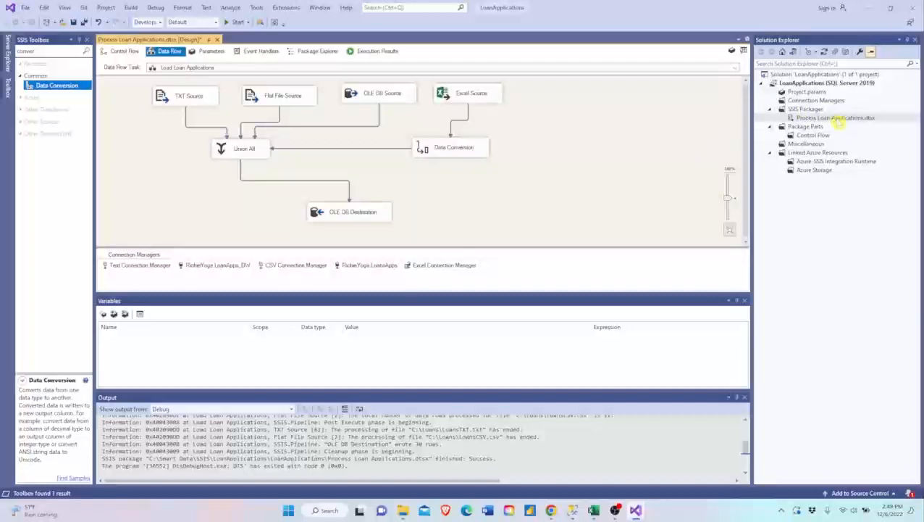
{"action": "right_click", "coordinate": [836, 118]}
{"action": "left_click", "coordinate": [737, 155]}
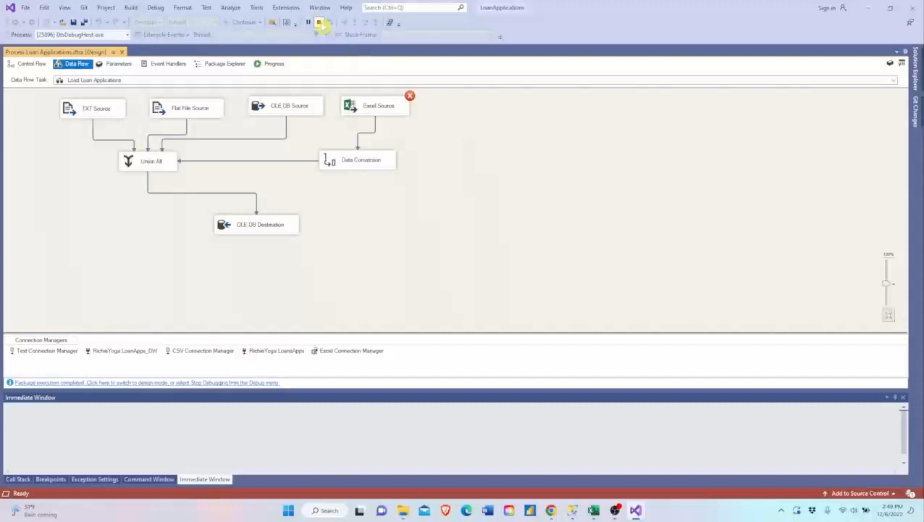
{"action": "left_click", "coordinate": [318, 22]}
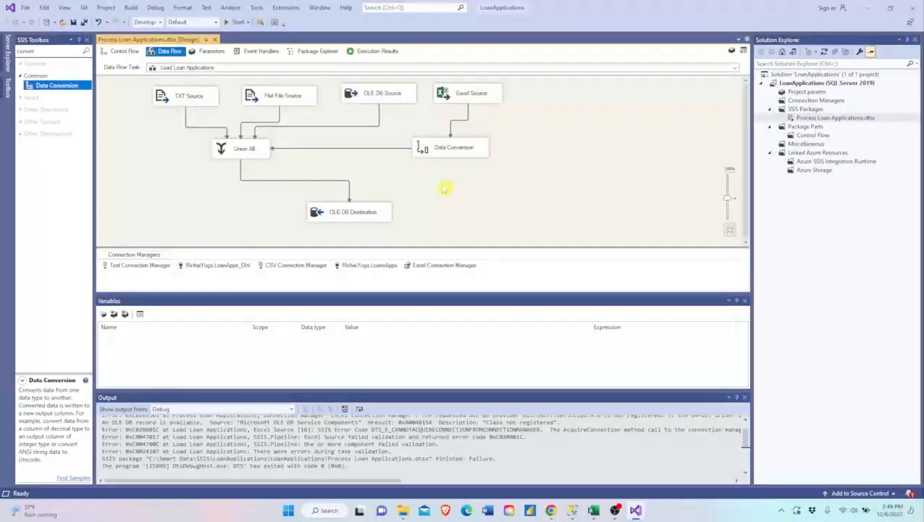
{"action": "left_click", "coordinate": [471, 99]}
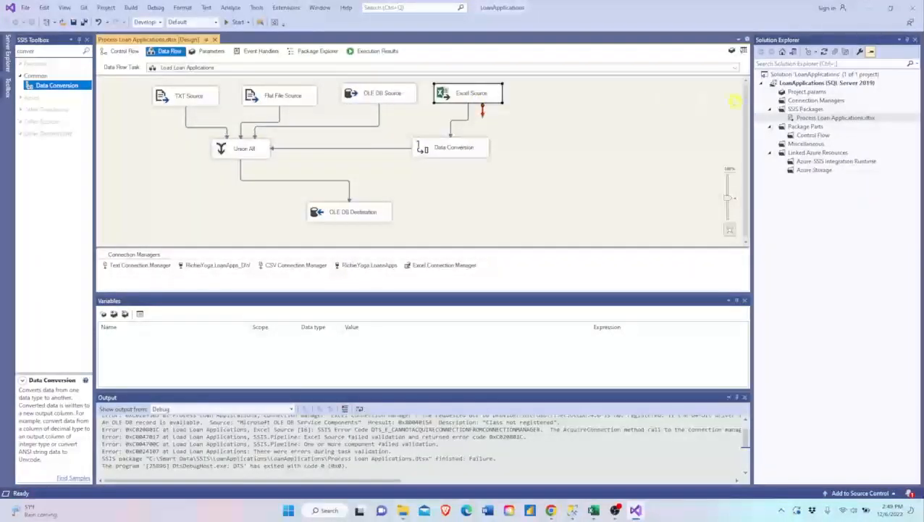
{"action": "left_click", "coordinate": [606, 165]}
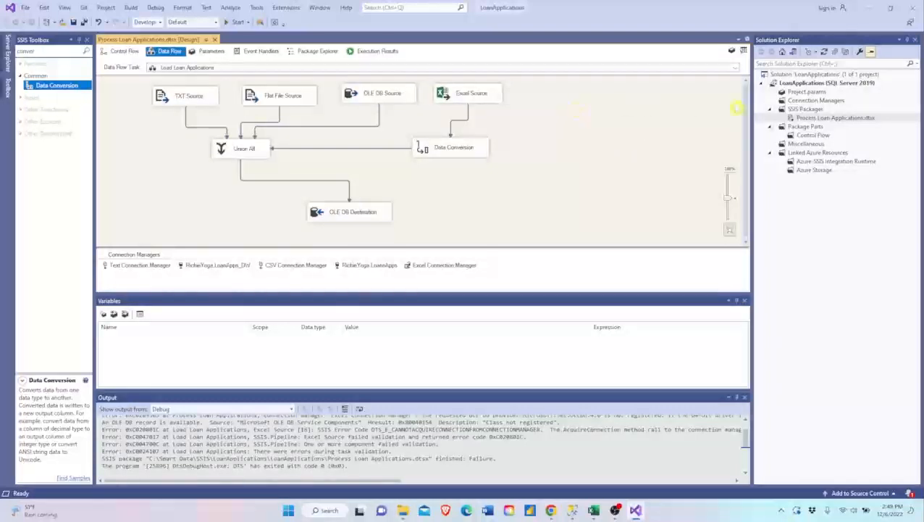
- Set Run64BitRuntime to False in the LoanApplications project's debugging properties and apply the change
{"action": "left_click", "coordinate": [792, 84]}
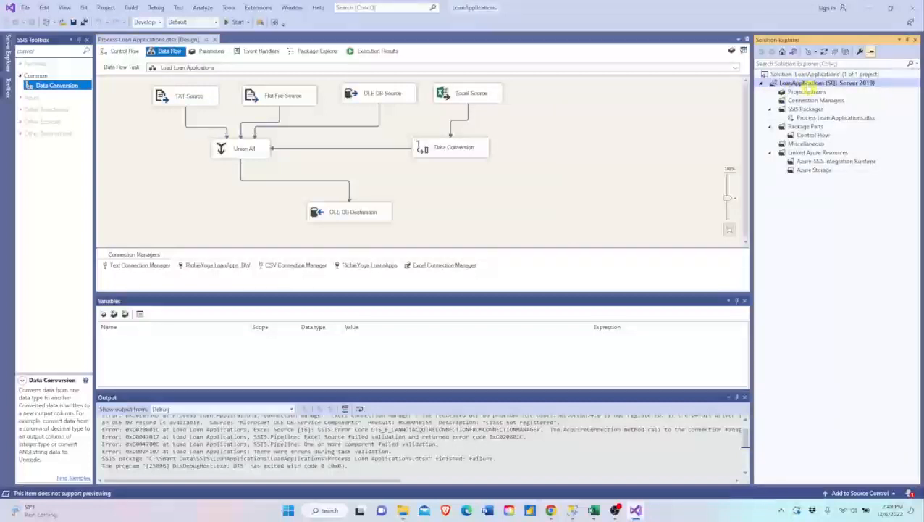
{"action": "right_click", "coordinate": [810, 88]}
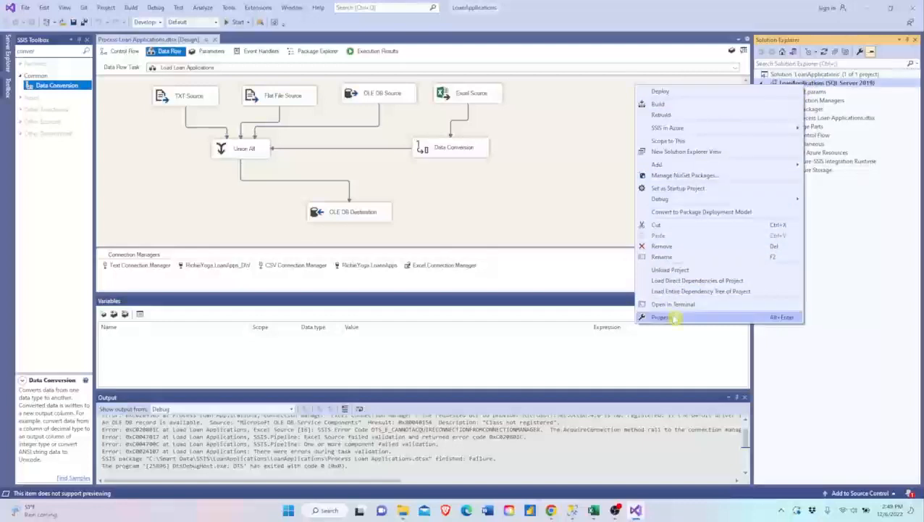
{"action": "left_click", "coordinate": [674, 319]}
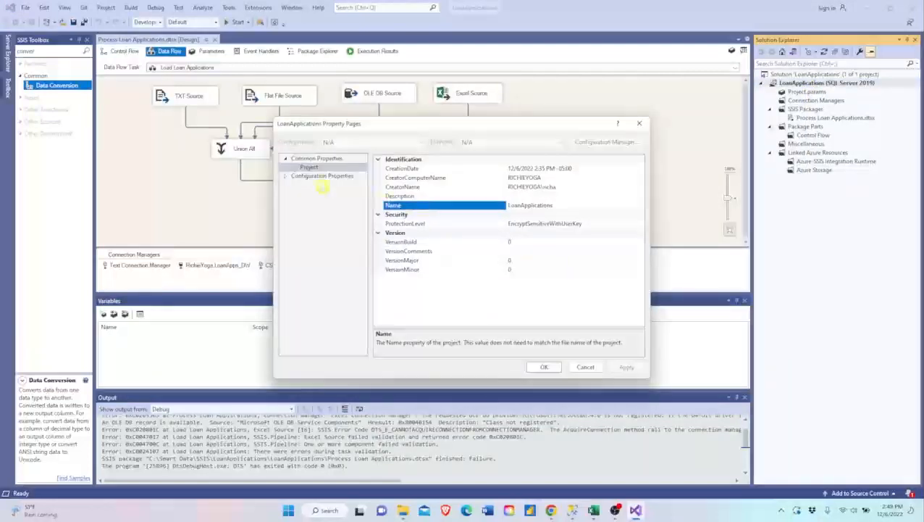
{"action": "left_click", "coordinate": [288, 179]}
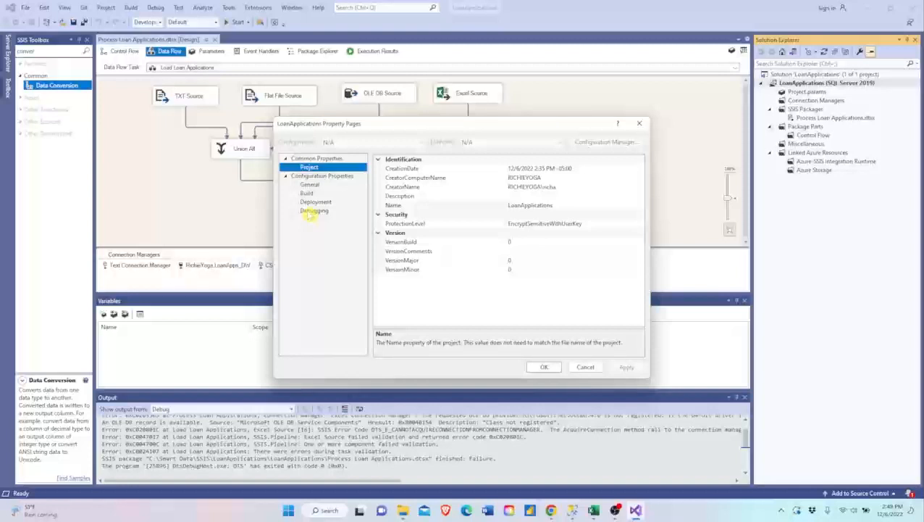
{"action": "left_click", "coordinate": [313, 211]}
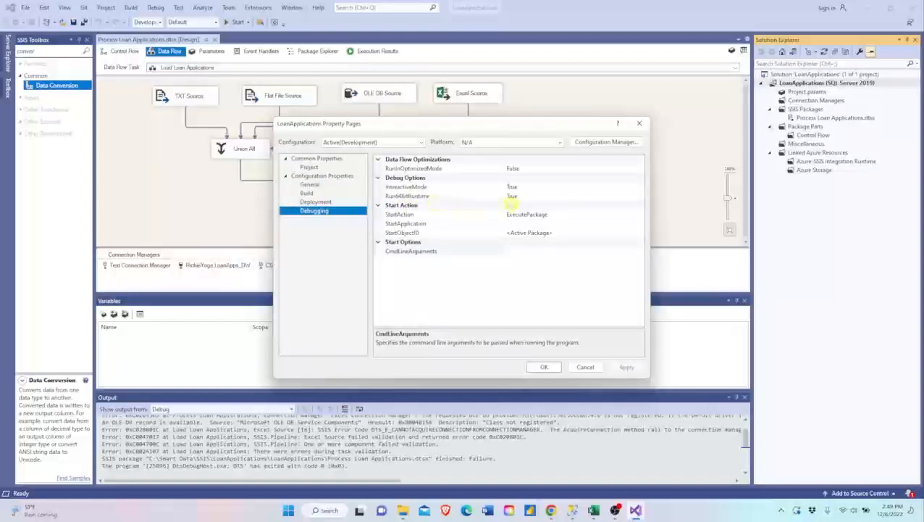
{"action": "left_click", "coordinate": [545, 197]}
{"action": "left_click", "coordinate": [639, 196]}
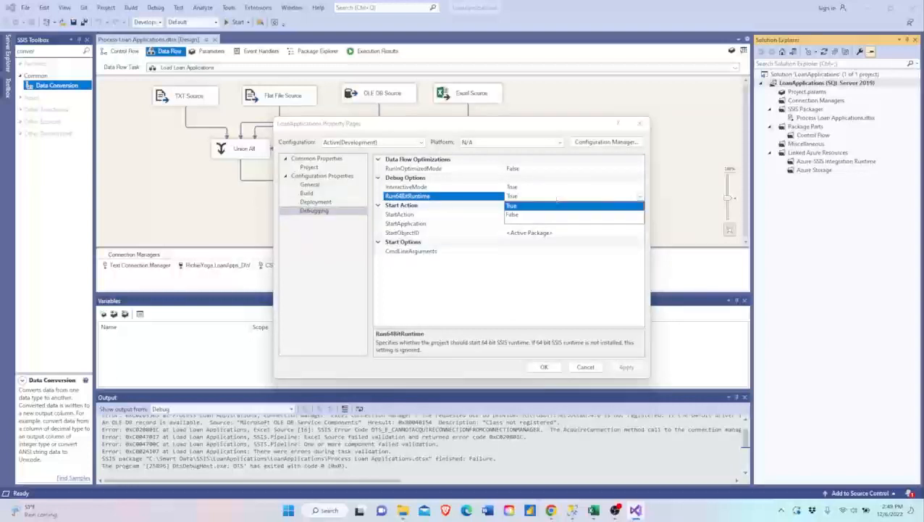
{"action": "left_click", "coordinate": [524, 214]}
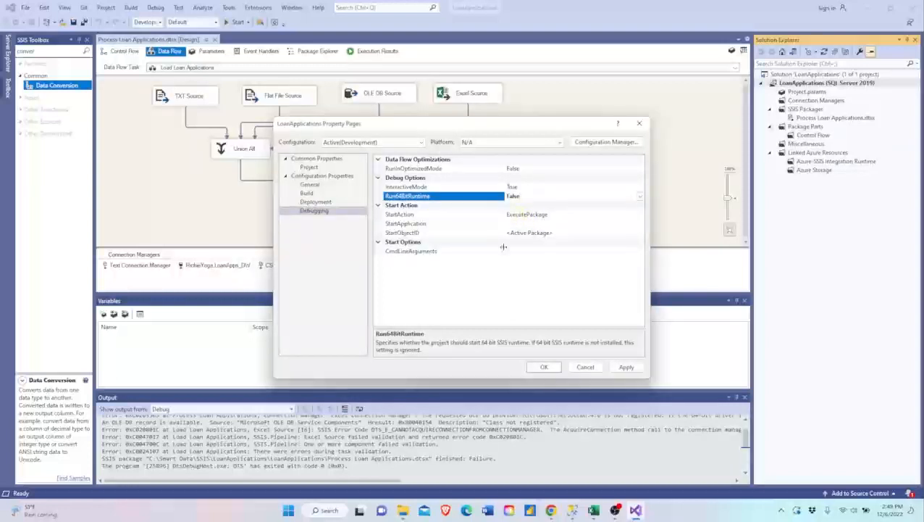
{"action": "left_click", "coordinate": [624, 368]}
{"action": "left_click", "coordinate": [544, 366]}
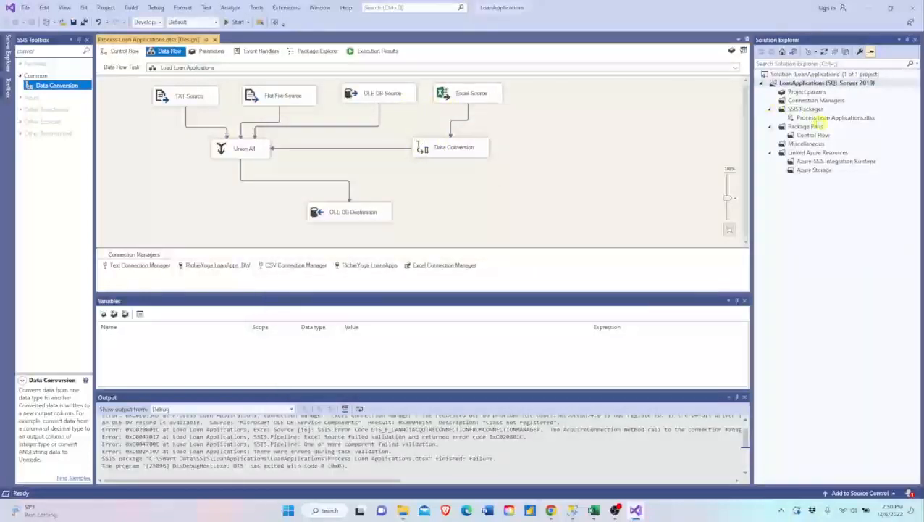
- Execute the Process Loan Applications.dtsx package with the 64-bit runtime disabled
{"action": "right_click", "coordinate": [819, 118]}
{"action": "left_click", "coordinate": [719, 157]}
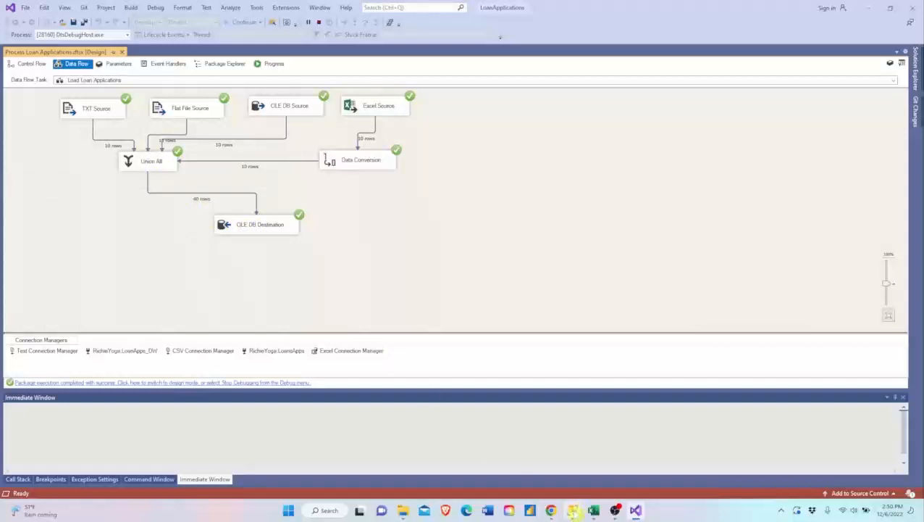
- Query all AllLoans rows in SQL Server Management Studio, look through the loaded loans to the end, and return to Visual Studio
{"action": "left_click", "coordinate": [572, 511]}
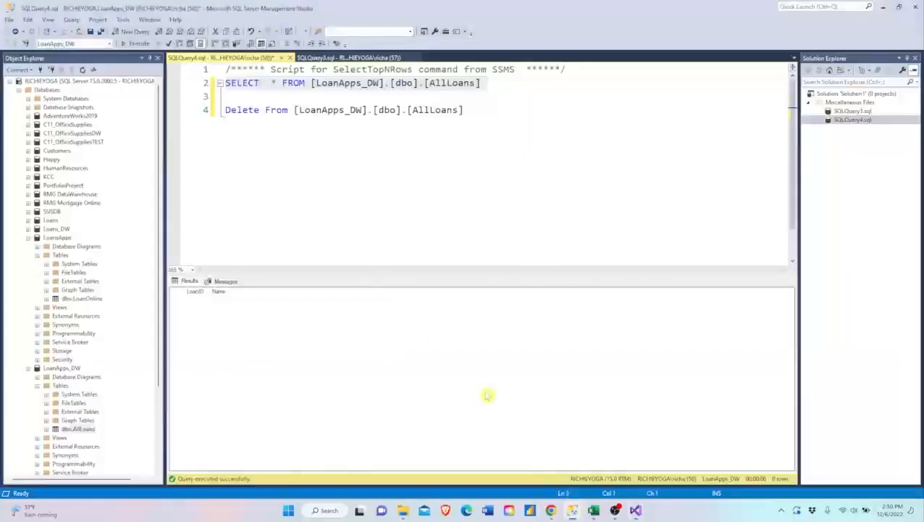
{"action": "left_click", "coordinate": [192, 86]}
{"action": "left_click", "coordinate": [138, 44]}
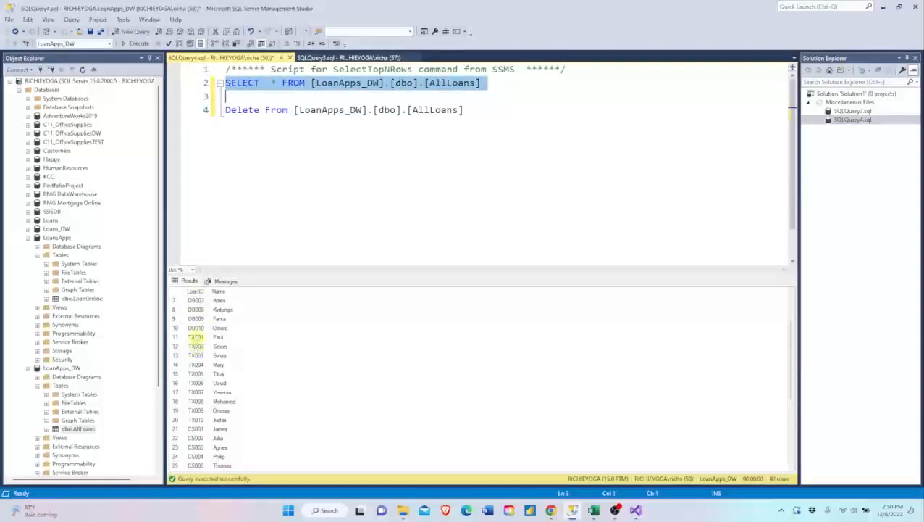
{"action": "scroll", "coordinate": [198, 360], "scroll_direction": "down", "scroll_amount": 3}
{"action": "scroll", "coordinate": [196, 359], "scroll_direction": "down", "scroll_amount": 2}
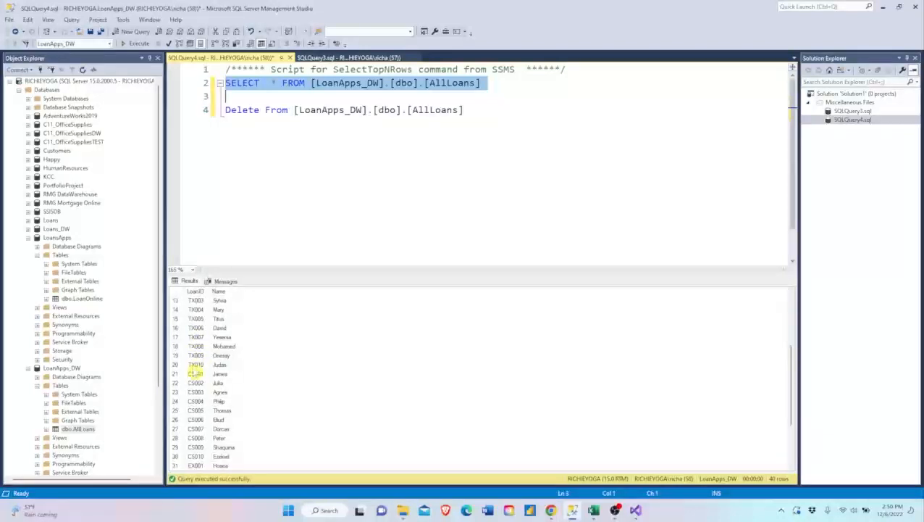
{"action": "scroll", "coordinate": [196, 384], "scroll_direction": "down", "scroll_amount": 2}
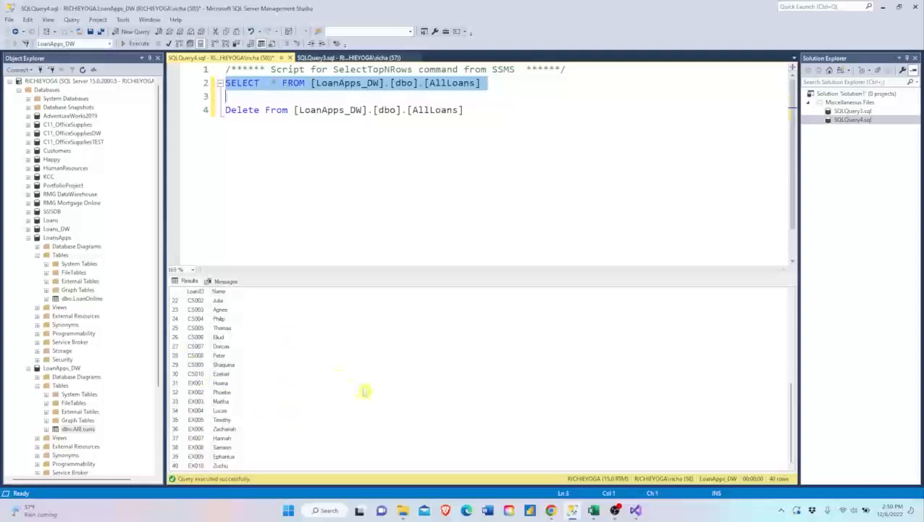
{"action": "left_click", "coordinate": [636, 511]}
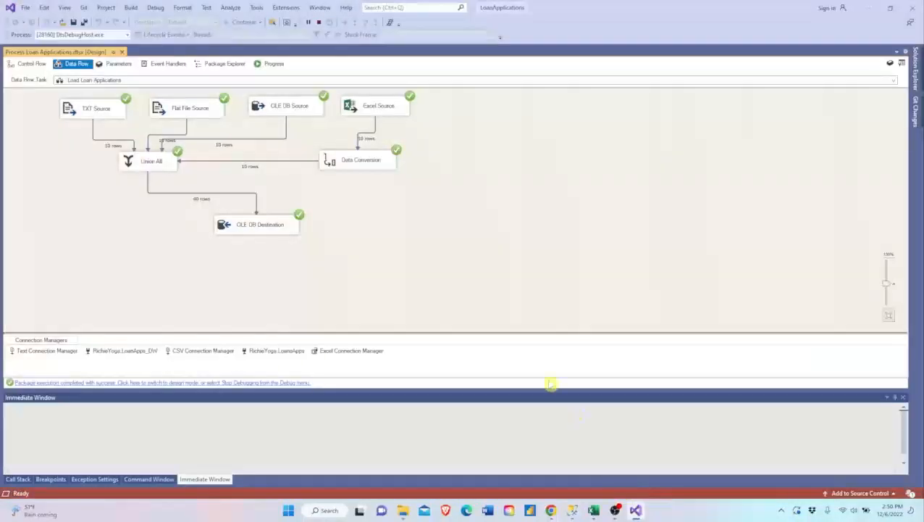